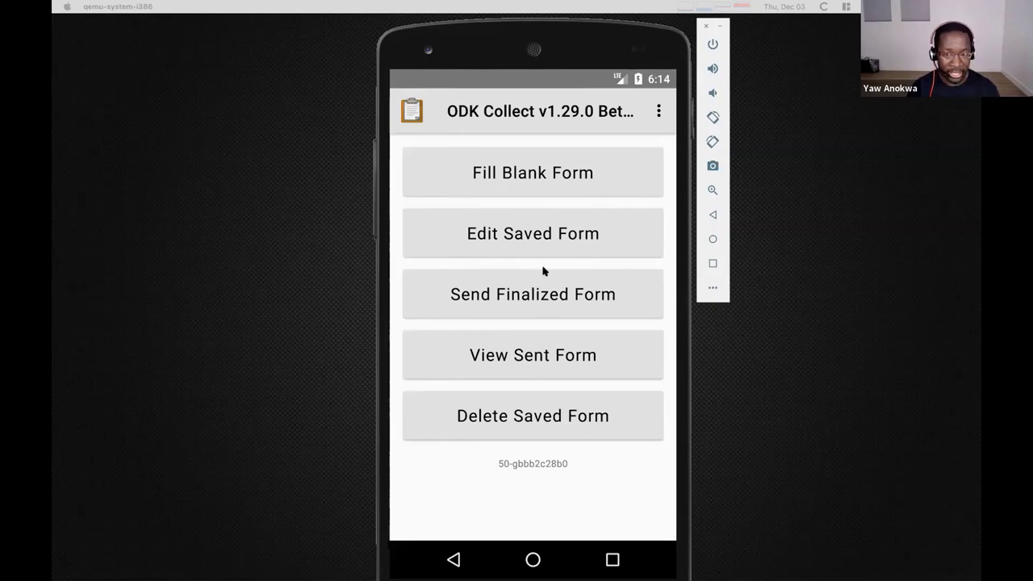
pyautogui.click(540, 173)
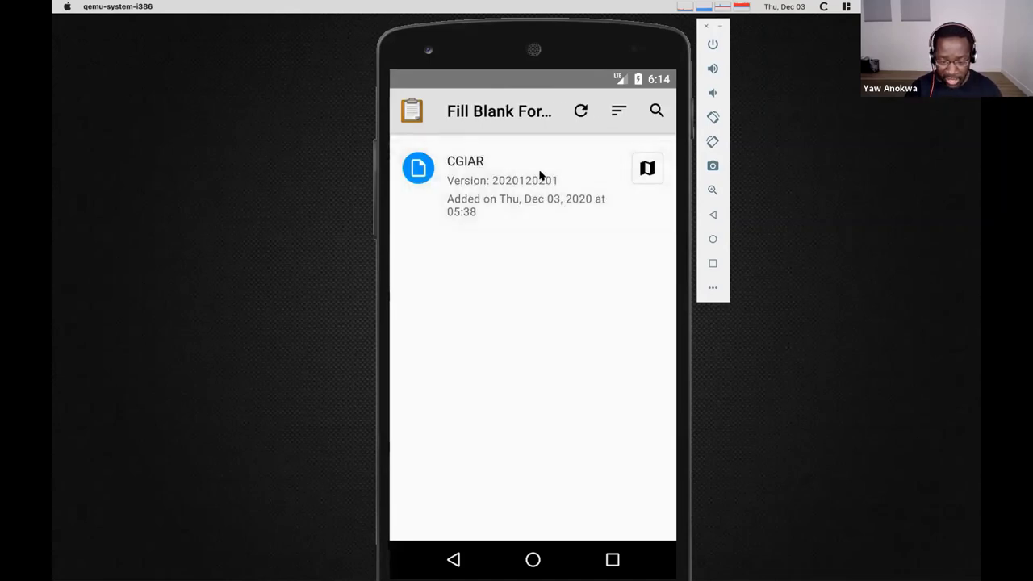
pyautogui.click(540, 177)
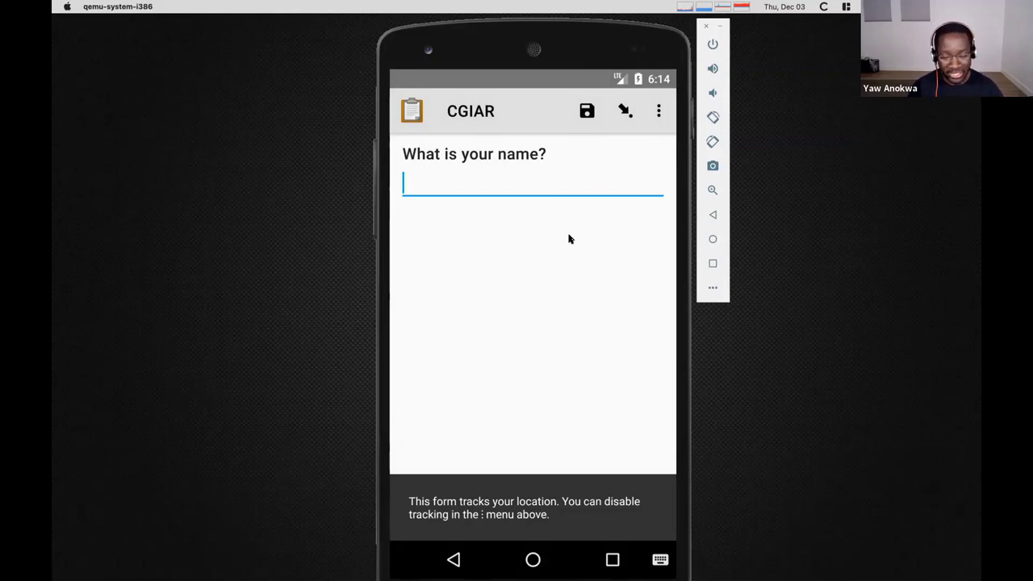
pyautogui.click(446, 560)
pyautogui.click(446, 560)
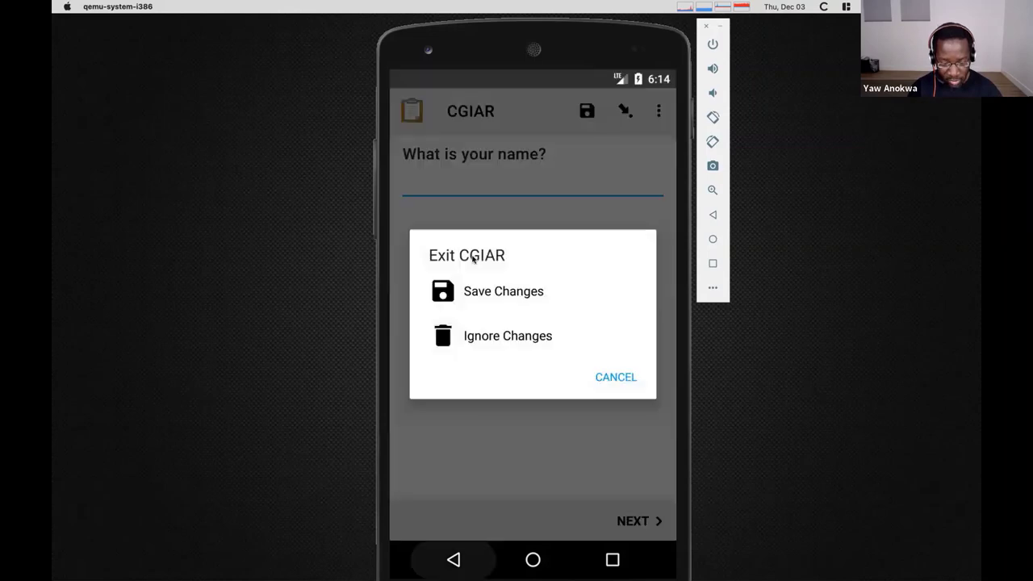
pyautogui.click(475, 332)
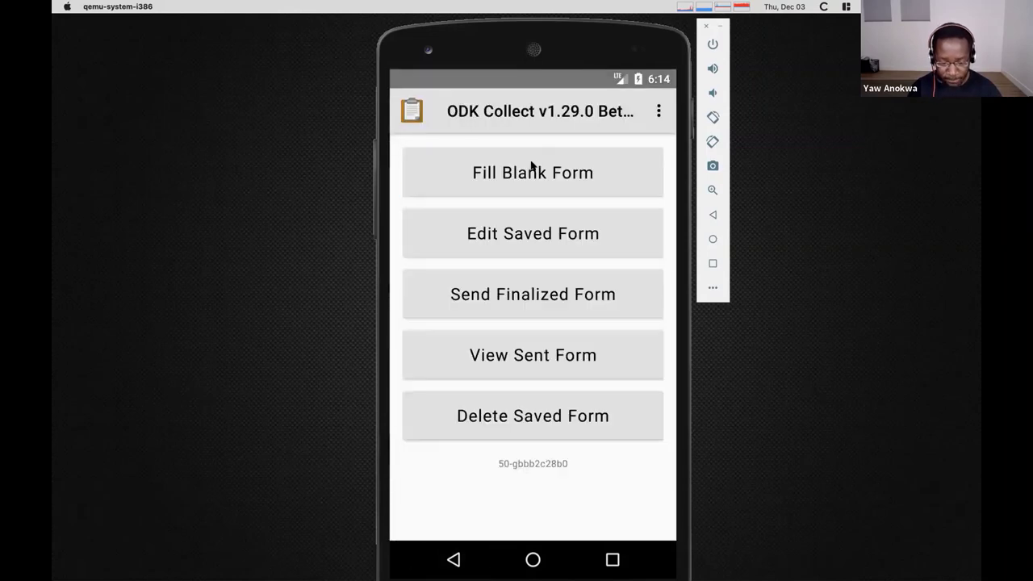
# - Start filling a blank CGIAR form and enter the respondent's first name for the name question
pyautogui.click(531, 171)
pyautogui.click(502, 153)
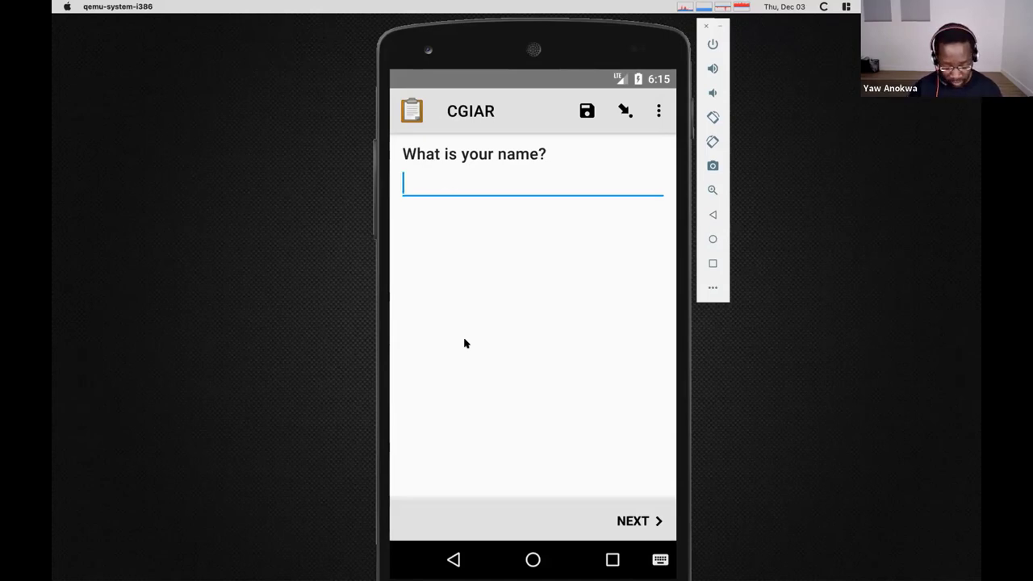
pyautogui.write('Yaw')
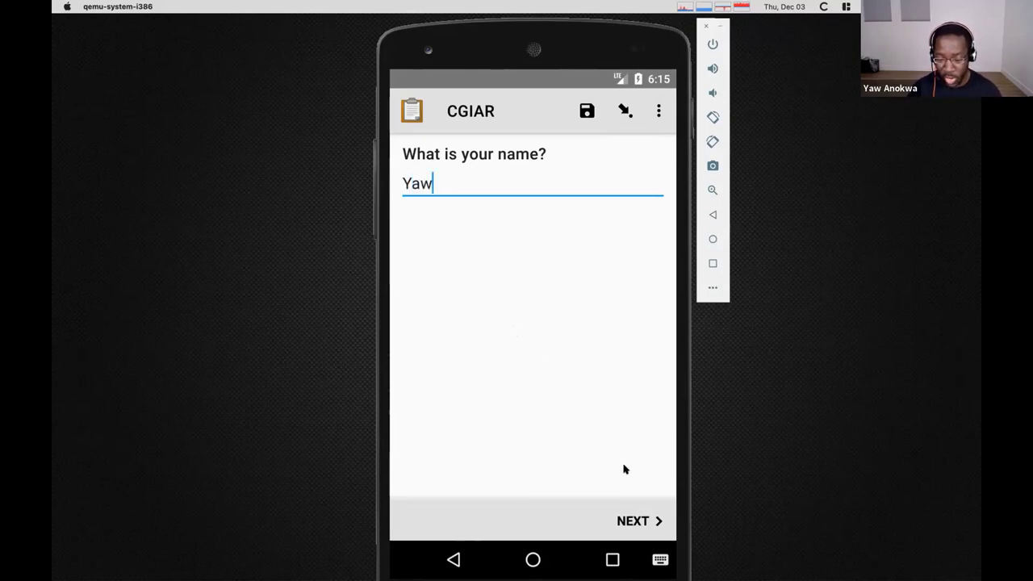
# - Record the current GPS location for the "Where are you?" question and advance to the training question
pyautogui.moveTo(627, 390); pyautogui.dragTo(377, 330)
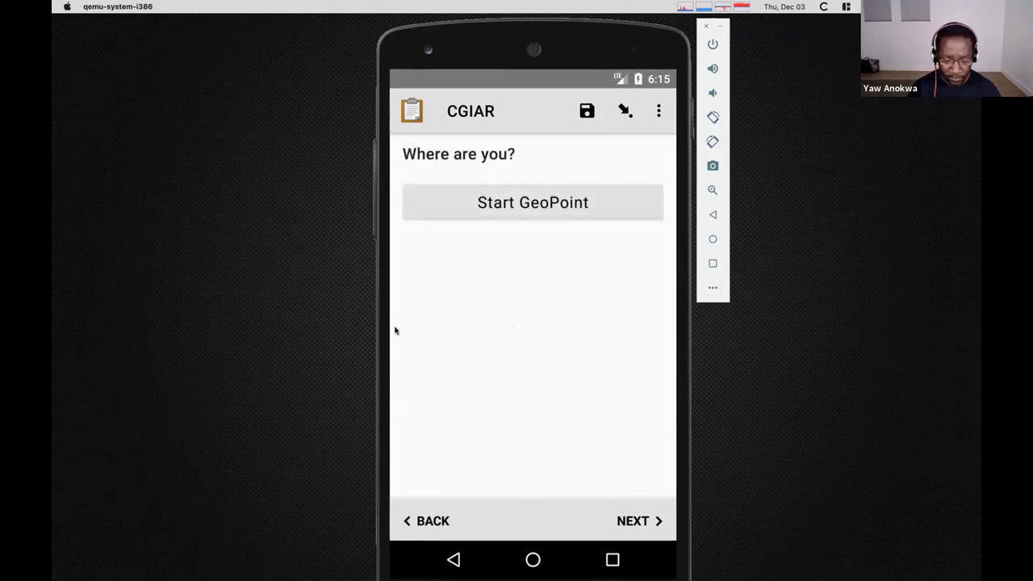
pyautogui.click(554, 215)
pyautogui.click(611, 388)
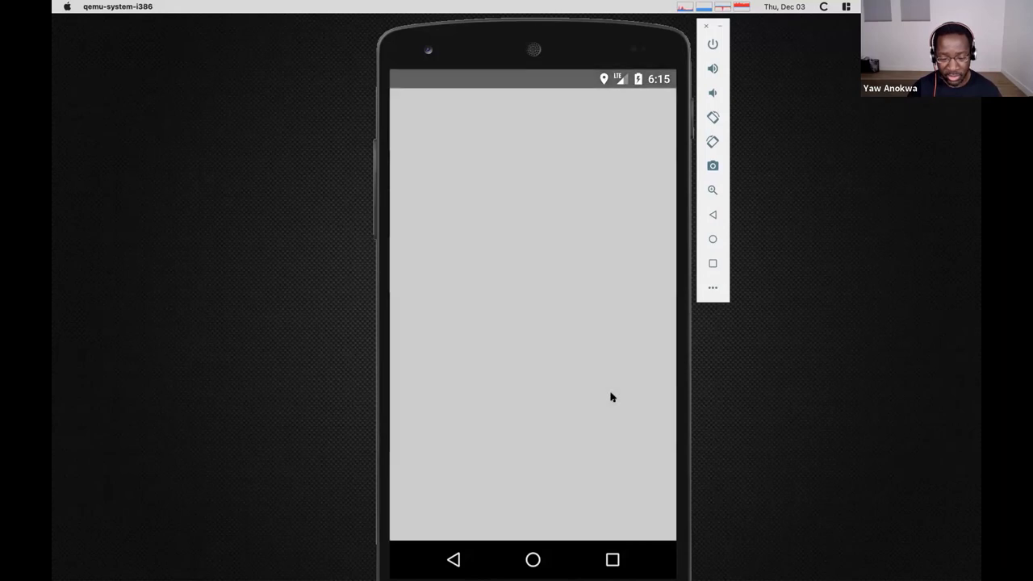
pyautogui.moveTo(606, 392); pyautogui.dragTo(427, 362)
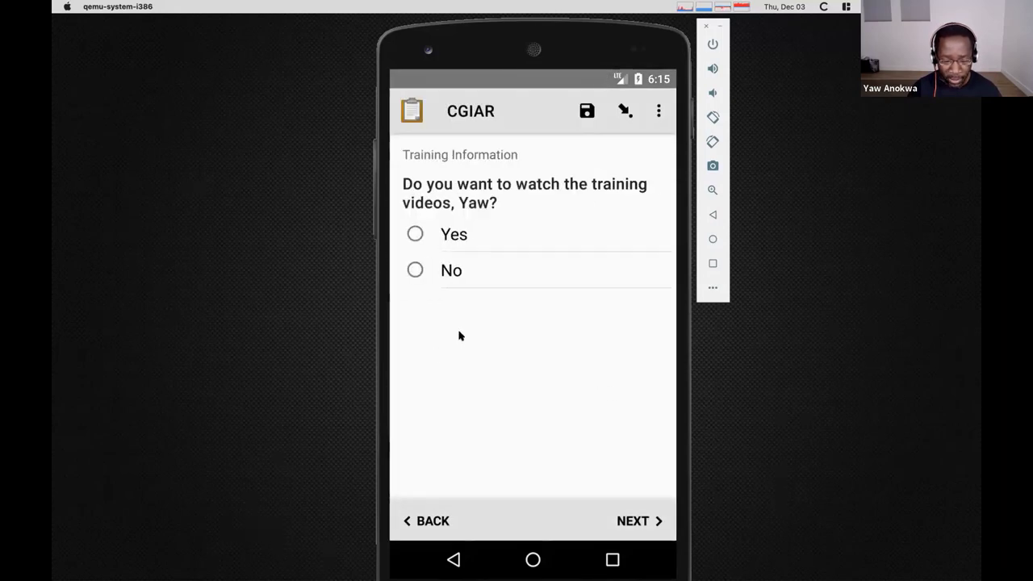
# - Go back to the name question and change the form language to Swahili
pyautogui.moveTo(452, 180); pyautogui.dragTo(627, 178)
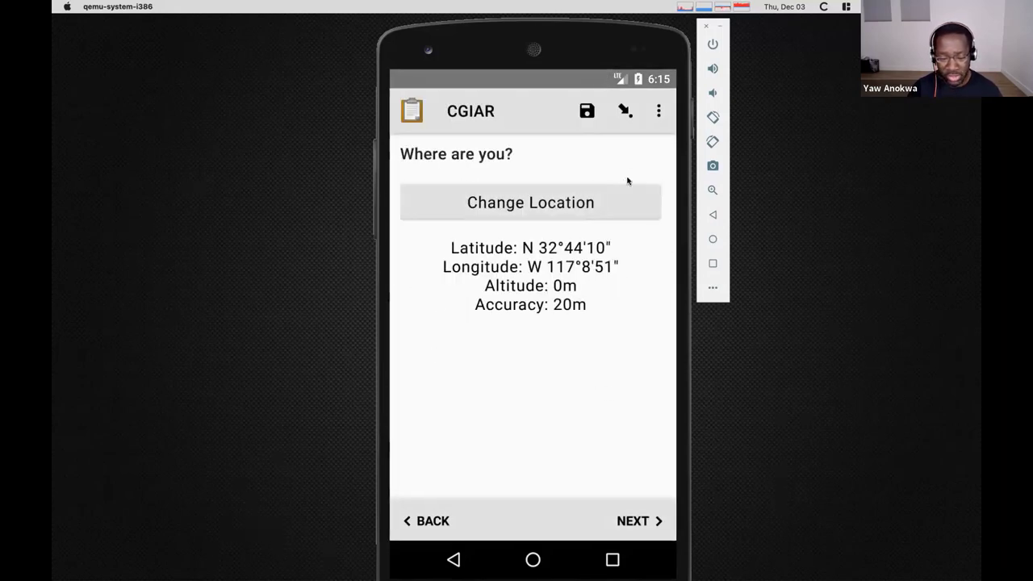
pyautogui.moveTo(436, 171); pyautogui.dragTo(608, 169)
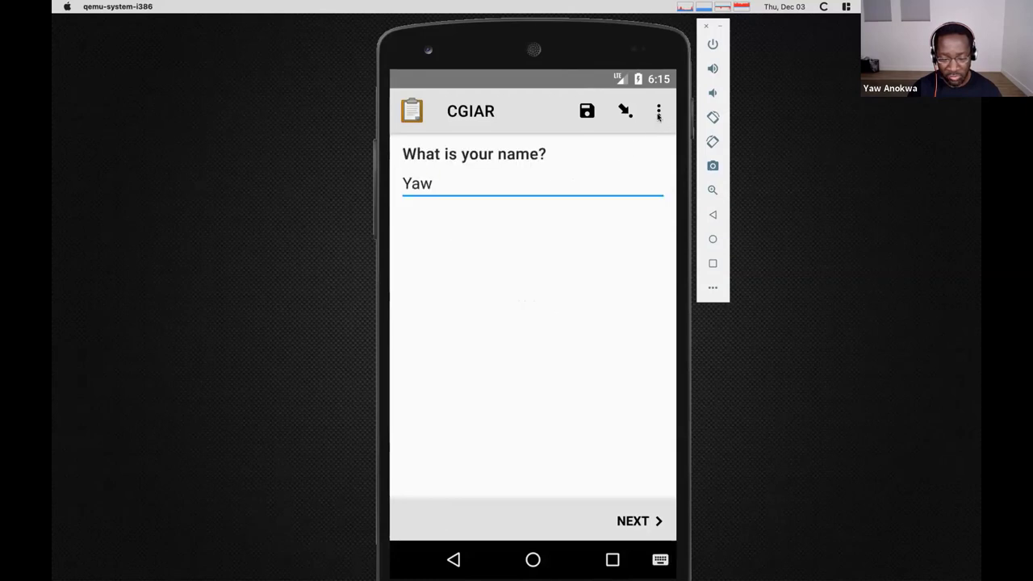
pyautogui.click(659, 114)
pyautogui.click(620, 153)
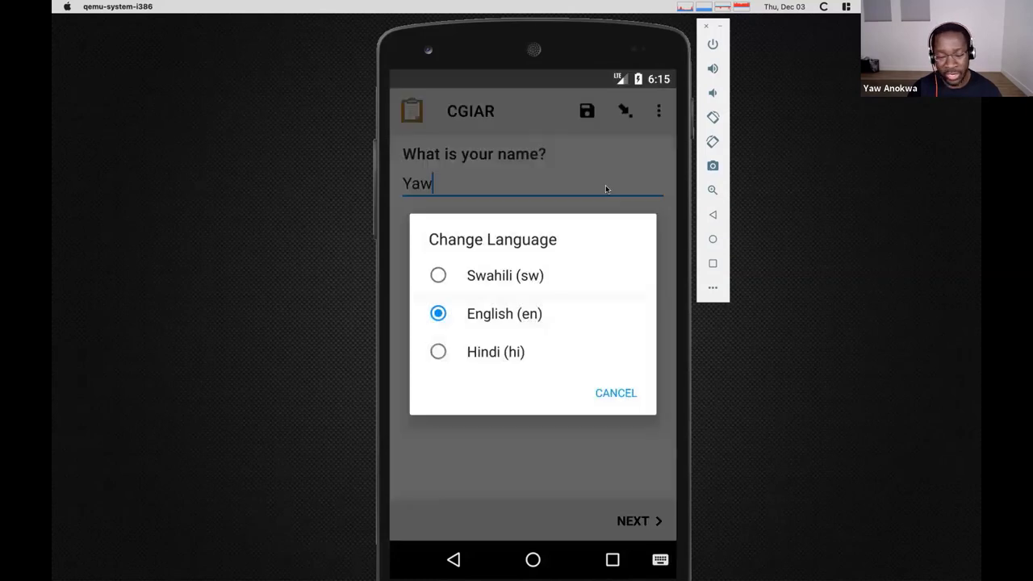
pyautogui.click(518, 277)
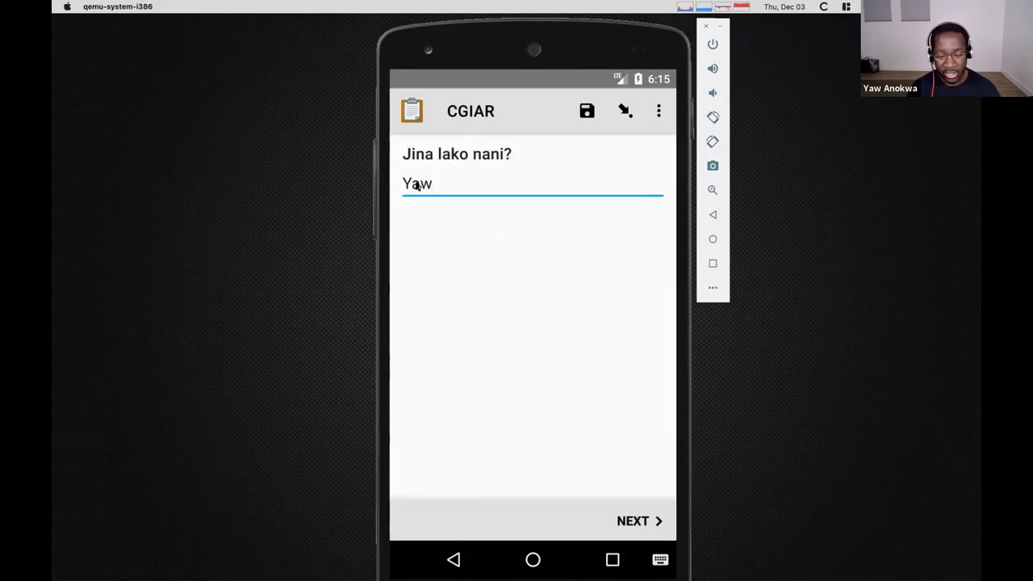
# - Change the form language to Hindi and advance past the location question to the training question
pyautogui.click(658, 112)
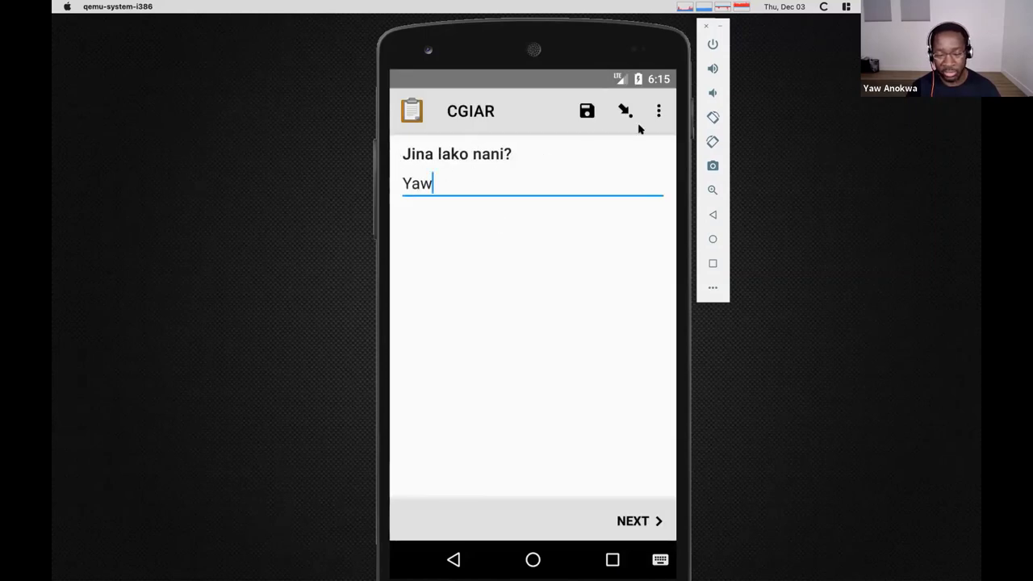
pyautogui.click(557, 151)
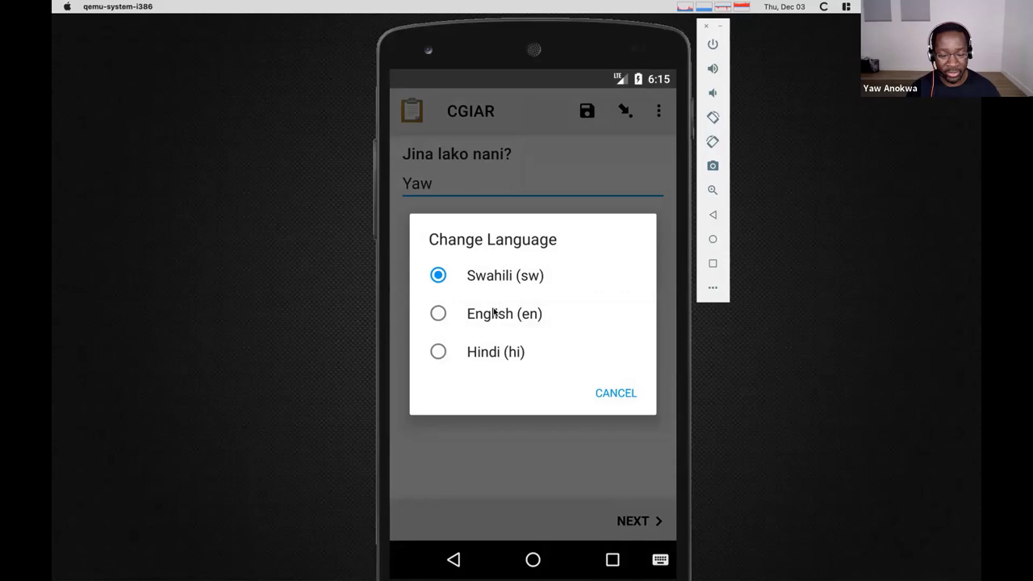
pyautogui.click(478, 363)
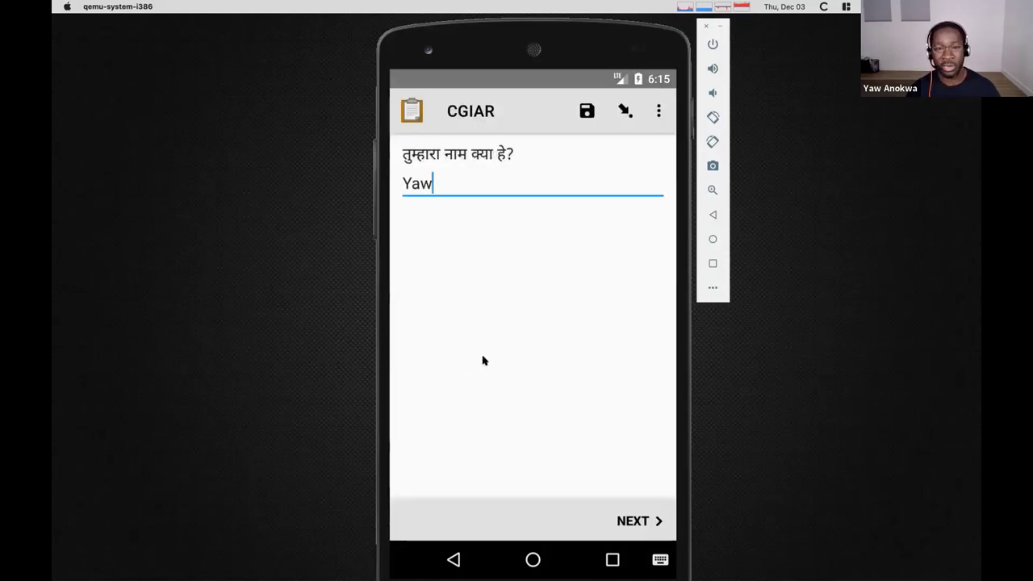
pyautogui.moveTo(502, 347); pyautogui.dragTo(328, 300)
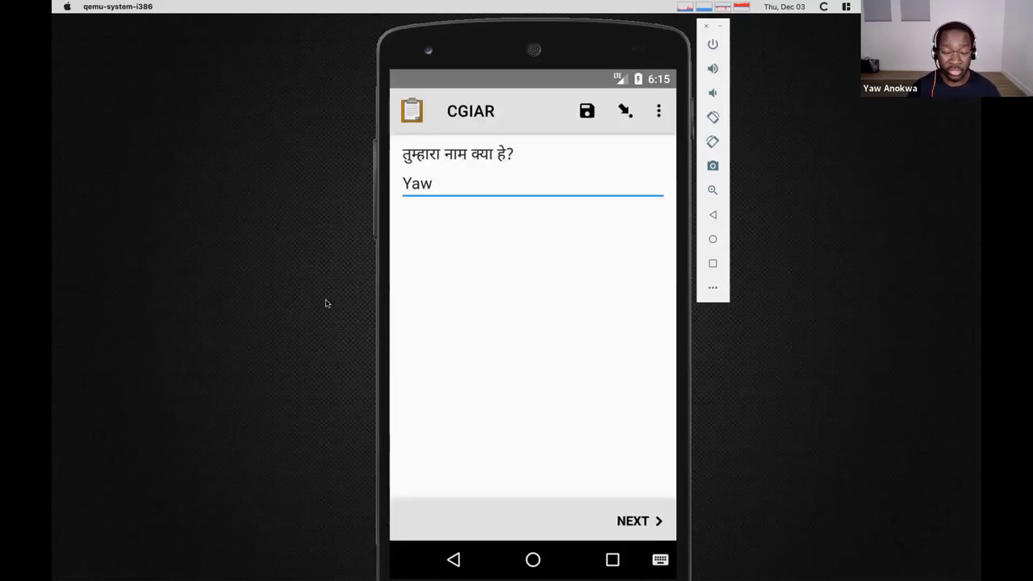
pyautogui.moveTo(514, 304); pyautogui.dragTo(360, 290)
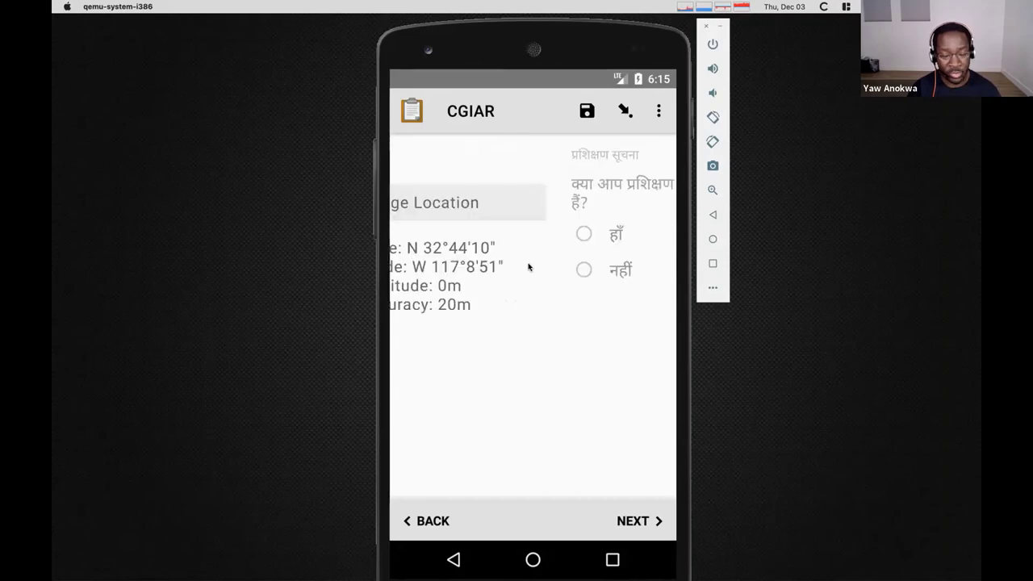
# - Change the form language to English from the training question
pyautogui.click(659, 113)
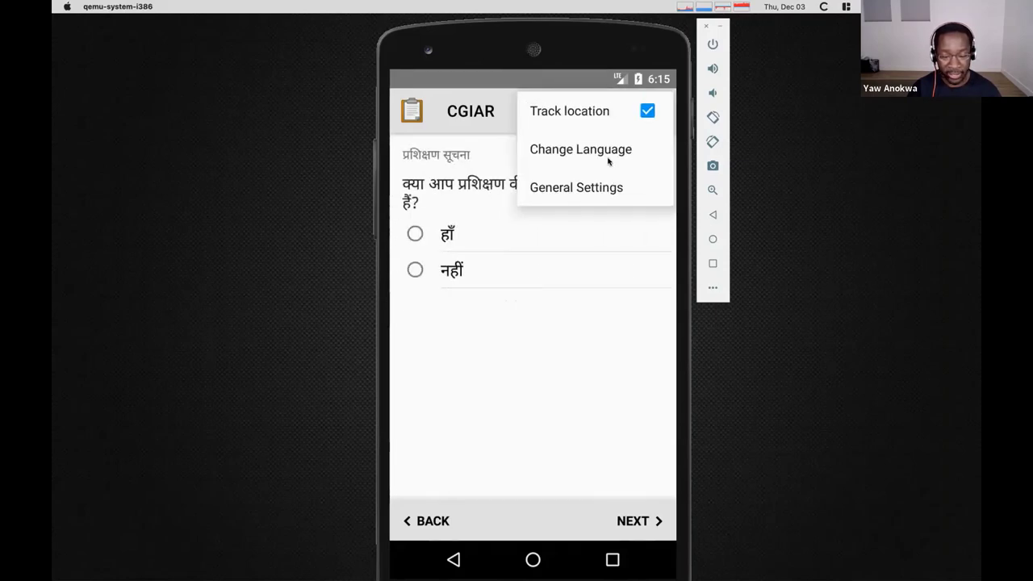
pyautogui.click(607, 162)
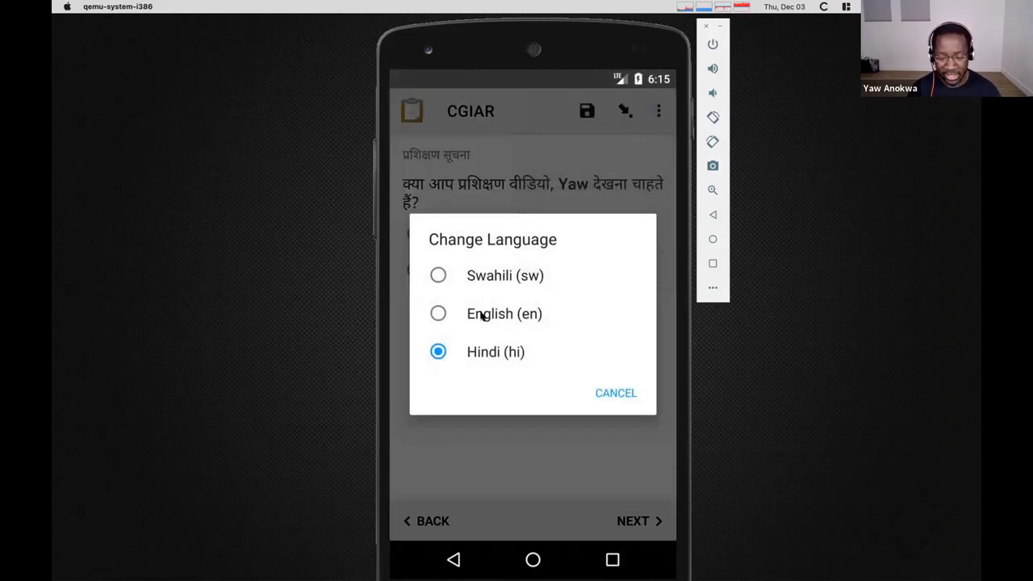
pyautogui.click(483, 316)
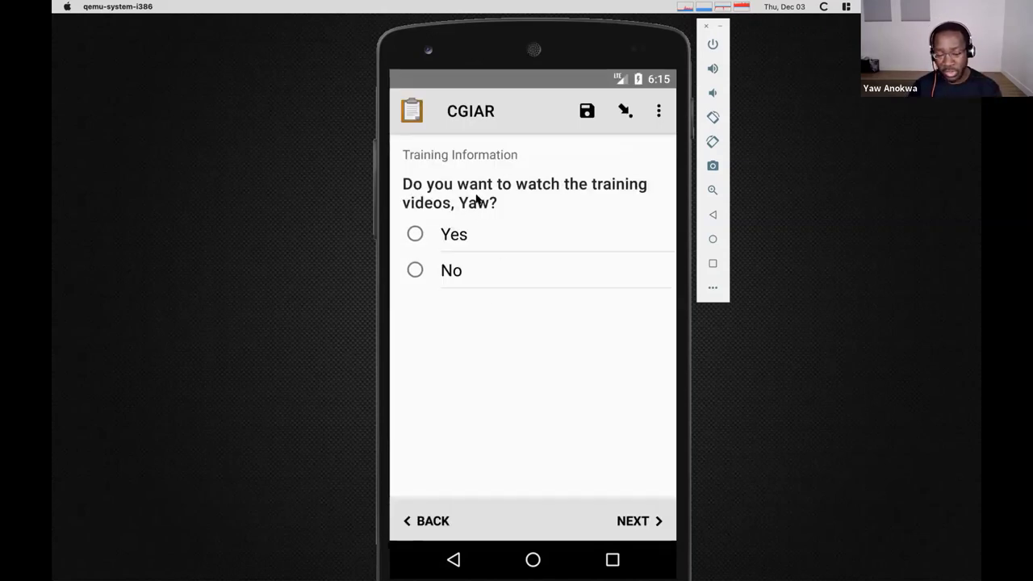
# - Go back to the name question and replace the answer with a different first name
pyautogui.hotkey('alt', 'Right')
pyautogui.hotkey('alt', 'Right')
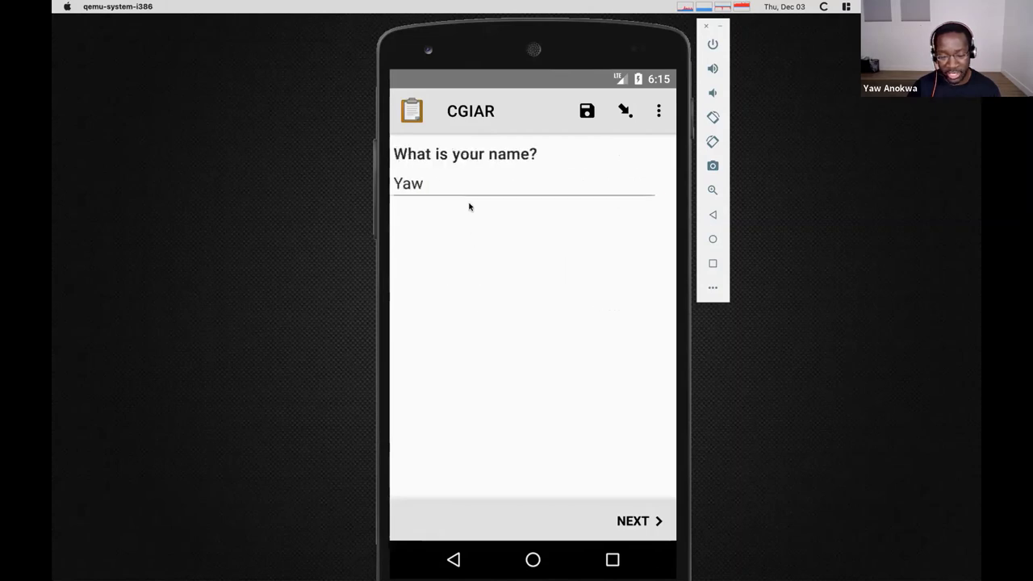
pyautogui.click(484, 180)
pyautogui.press('BackSpace')
pyautogui.press('BackSpace')
pyautogui.press('BackSpace')
pyautogui.write('Daniel')
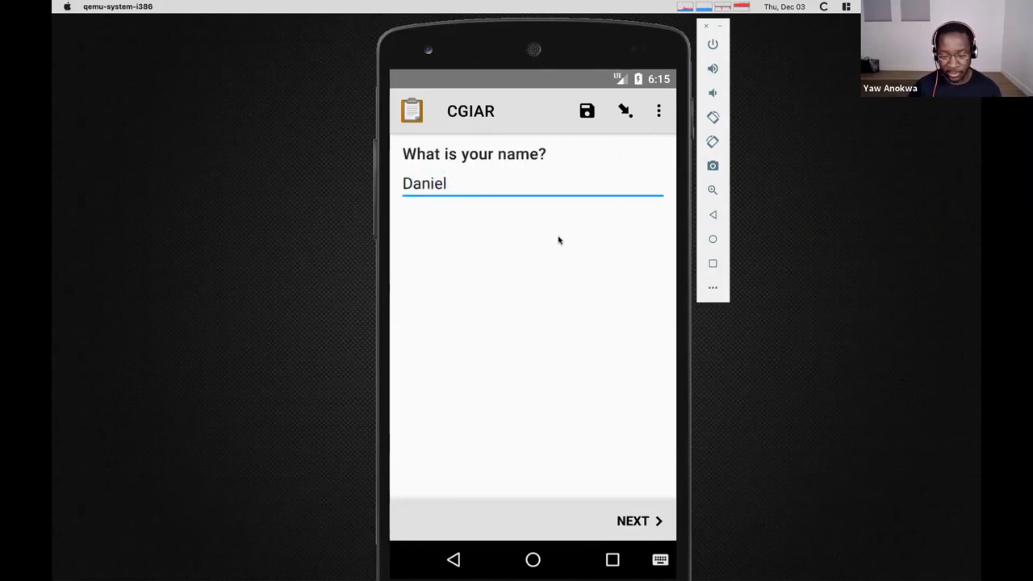
# - Advance to the training videos question and try both answers, leaving Yes selected
pyautogui.moveTo(613, 270); pyautogui.dragTo(323, 260)
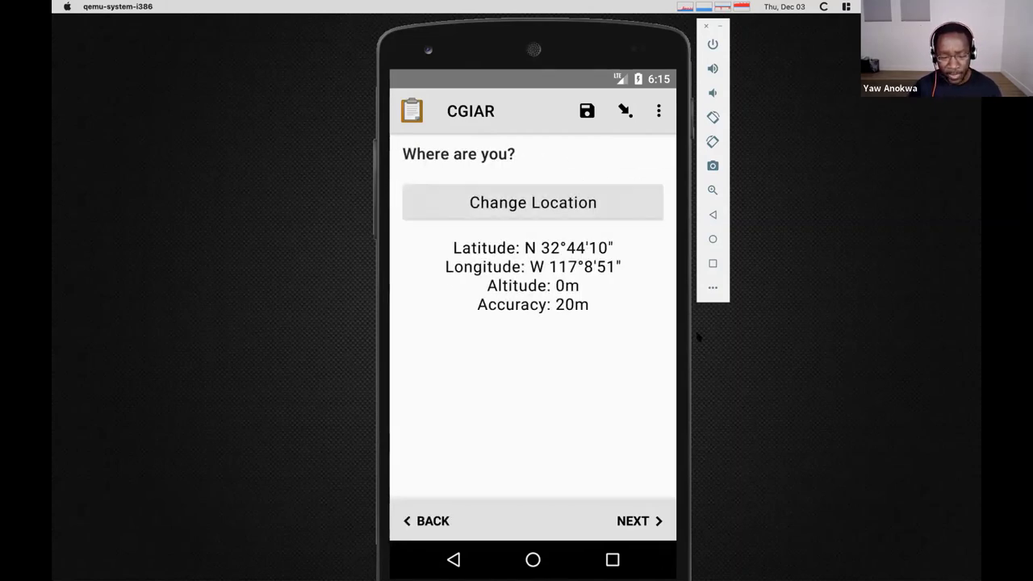
pyautogui.moveTo(633, 212); pyautogui.dragTo(443, 191)
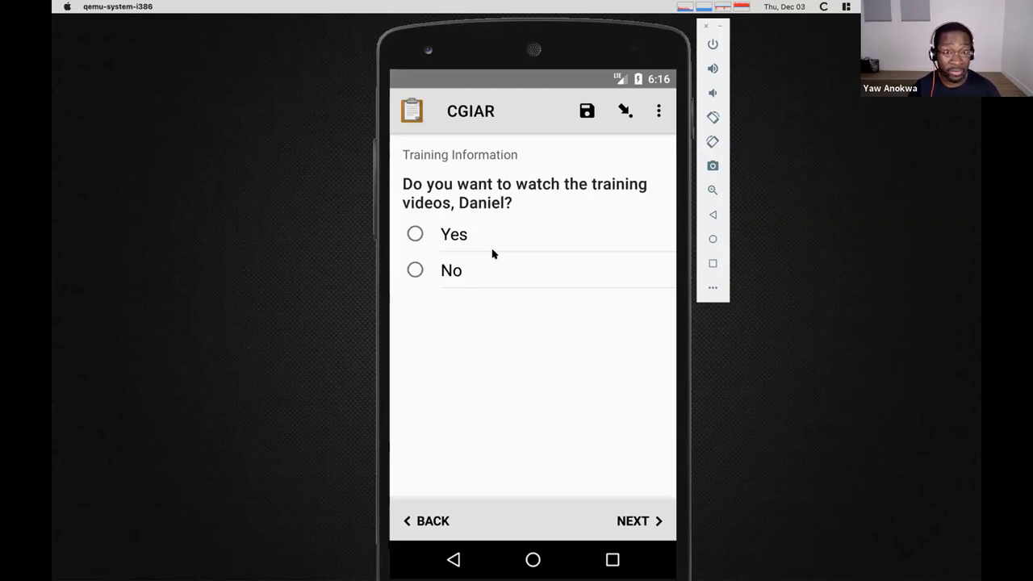
pyautogui.moveTo(551, 247); pyautogui.dragTo(558, 272)
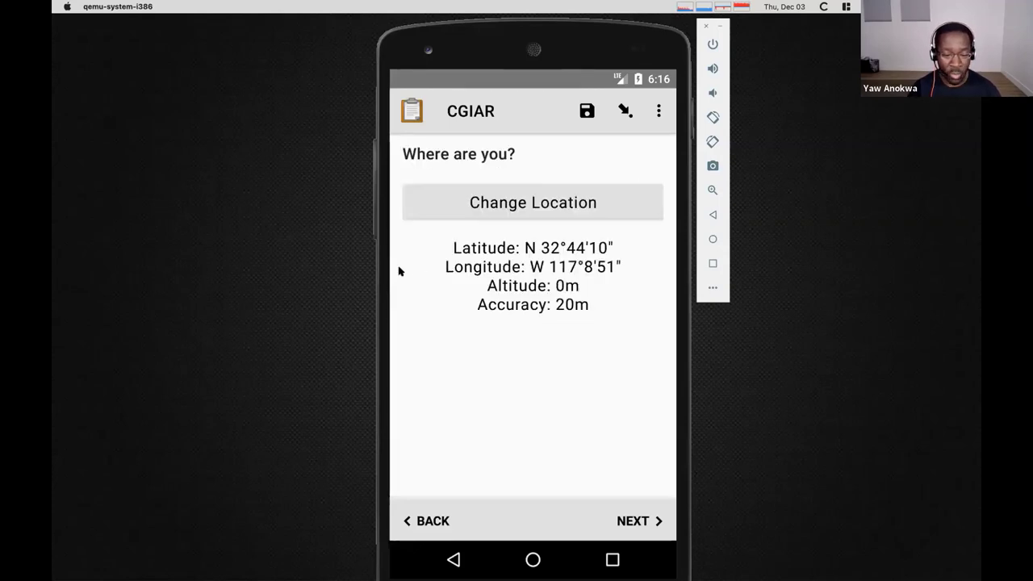
pyautogui.moveTo(403, 259); pyautogui.dragTo(449, 166)
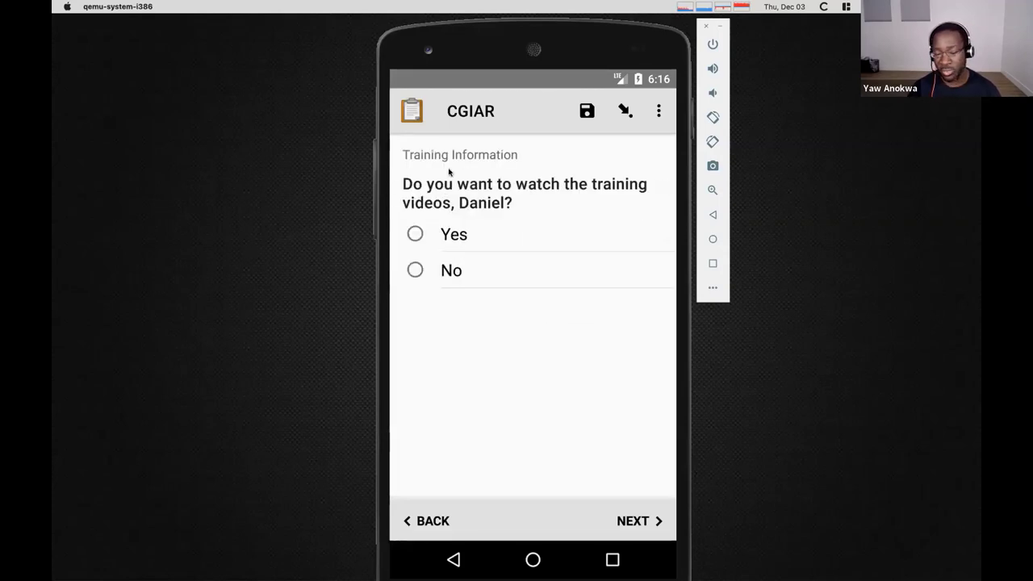
pyautogui.click(445, 234)
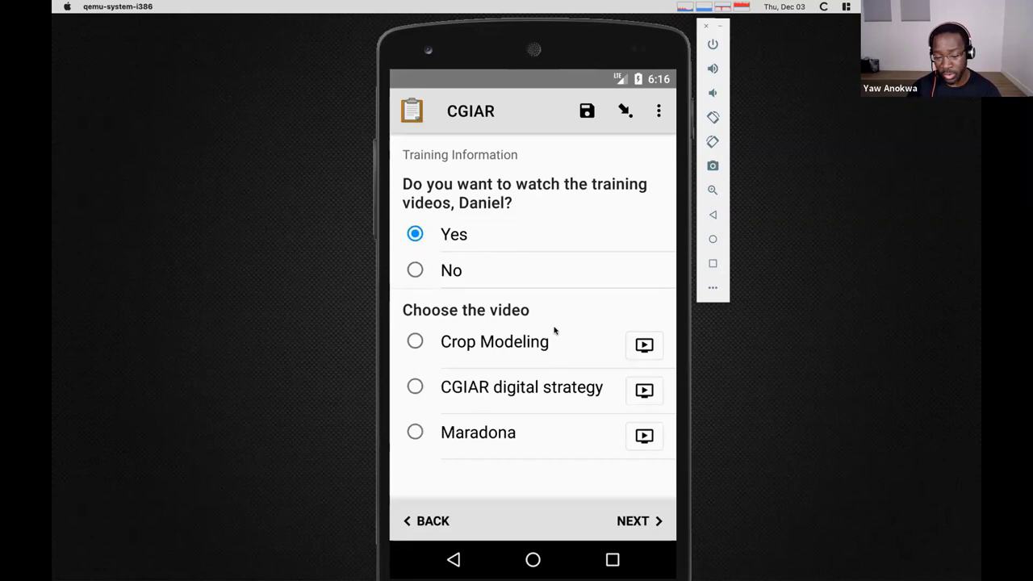
pyautogui.click(462, 274)
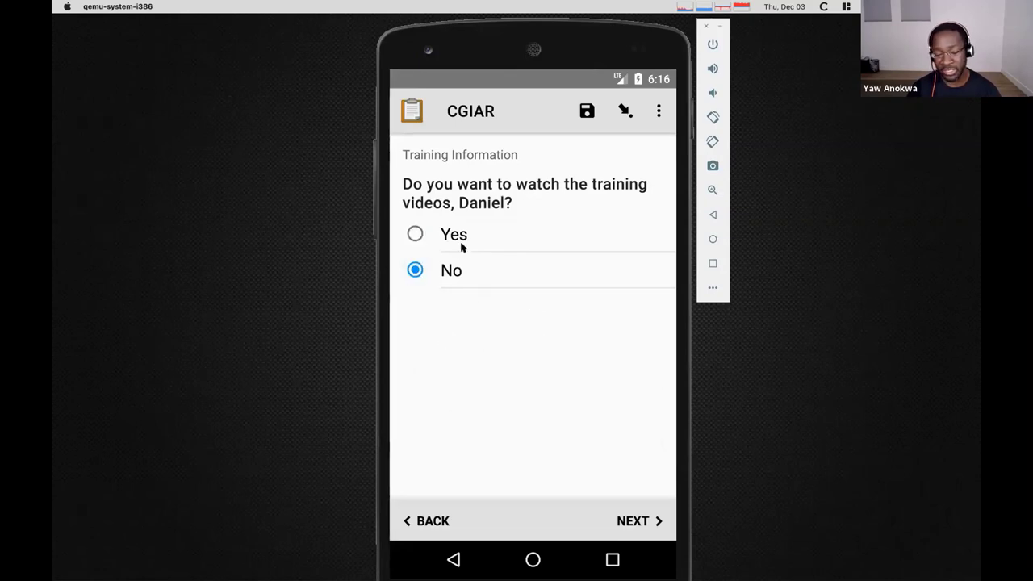
pyautogui.click(461, 246)
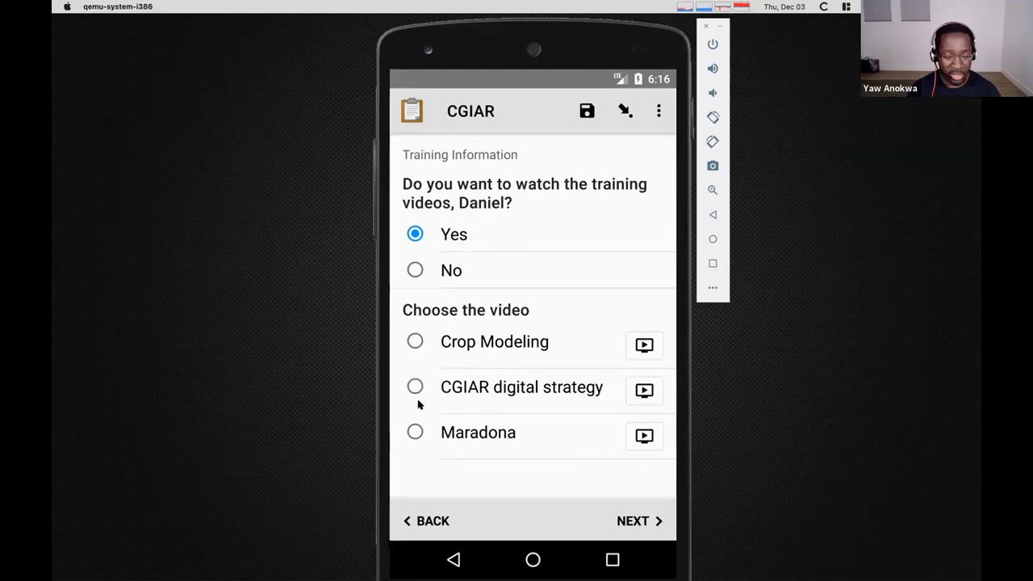
# - Choose the Maradona video, play it, and return to the form
pyautogui.click(415, 434)
pyautogui.click(644, 435)
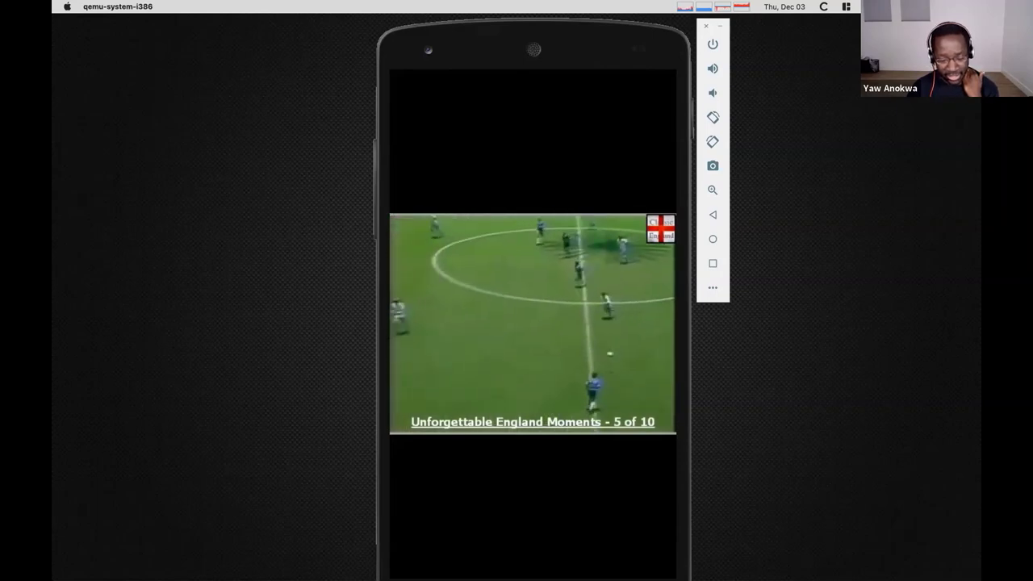
pyautogui.click(460, 370)
pyautogui.click(453, 567)
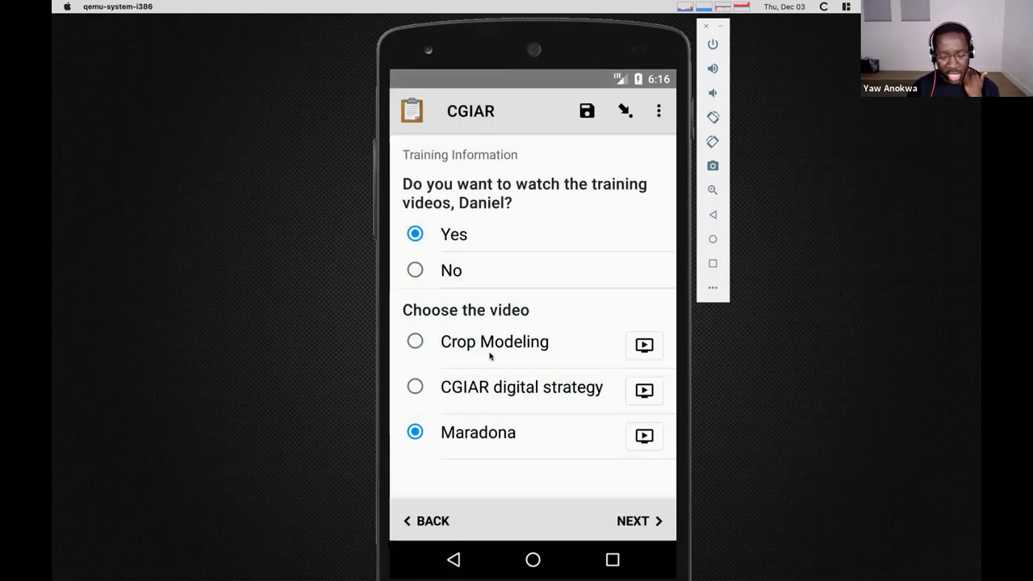
# - Choose the Crop Modeling video and play it with the playback controls shown
pyautogui.click(490, 361)
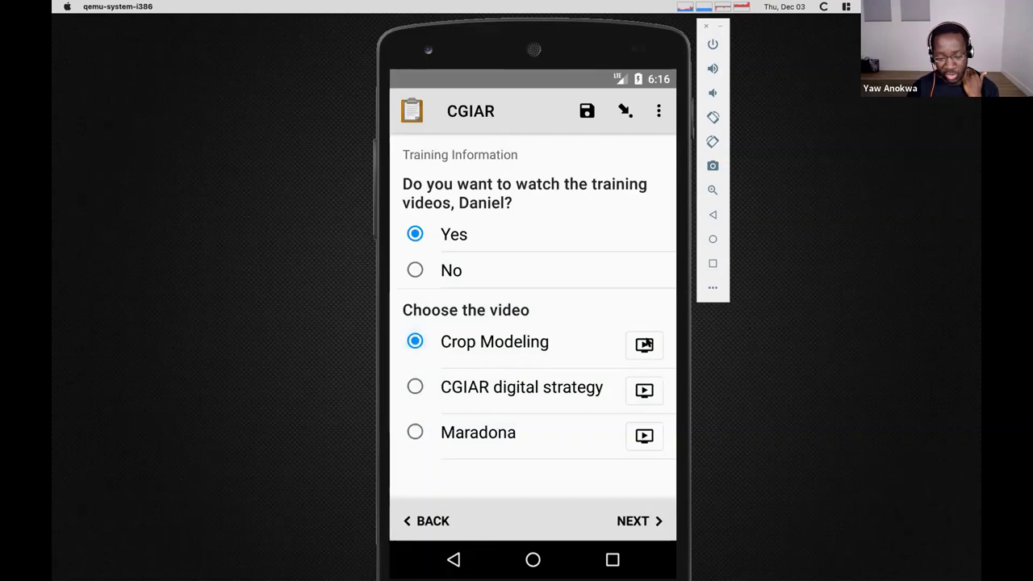
pyautogui.click(644, 345)
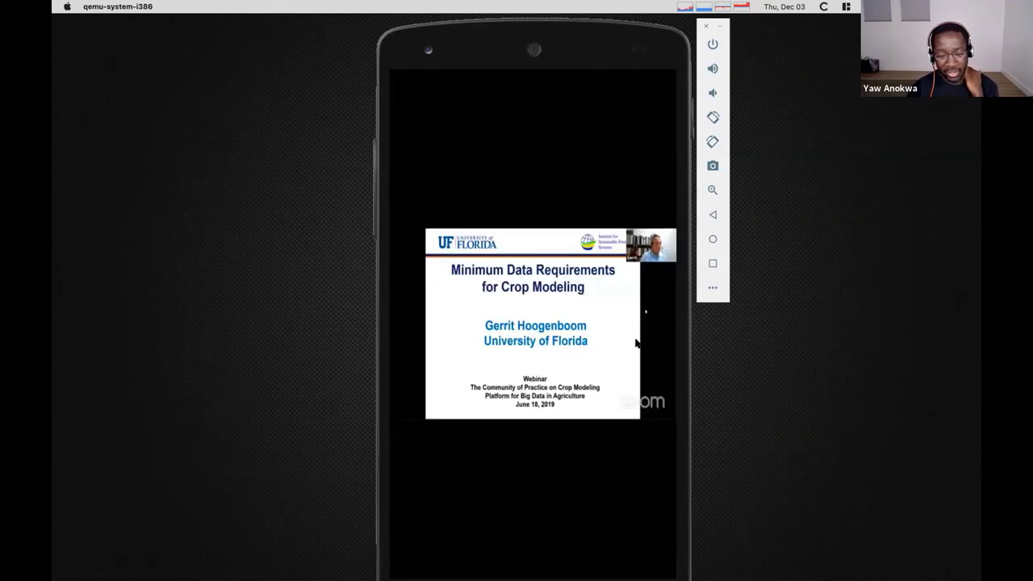
pyautogui.click(509, 399)
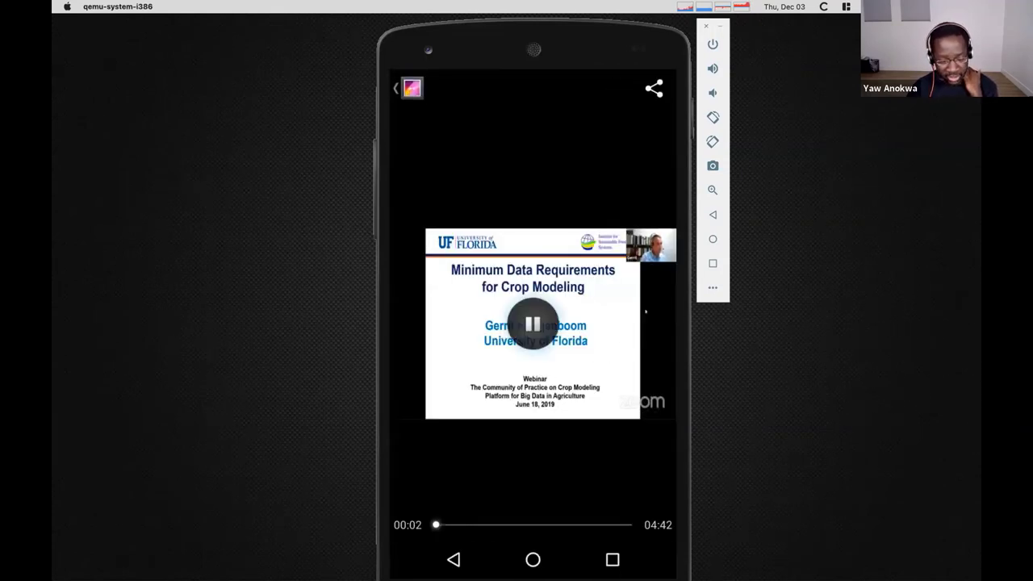
# - Return from the video to the form, rate the video with the happiest face, and advance to the plot shape question
pyautogui.click(453, 561)
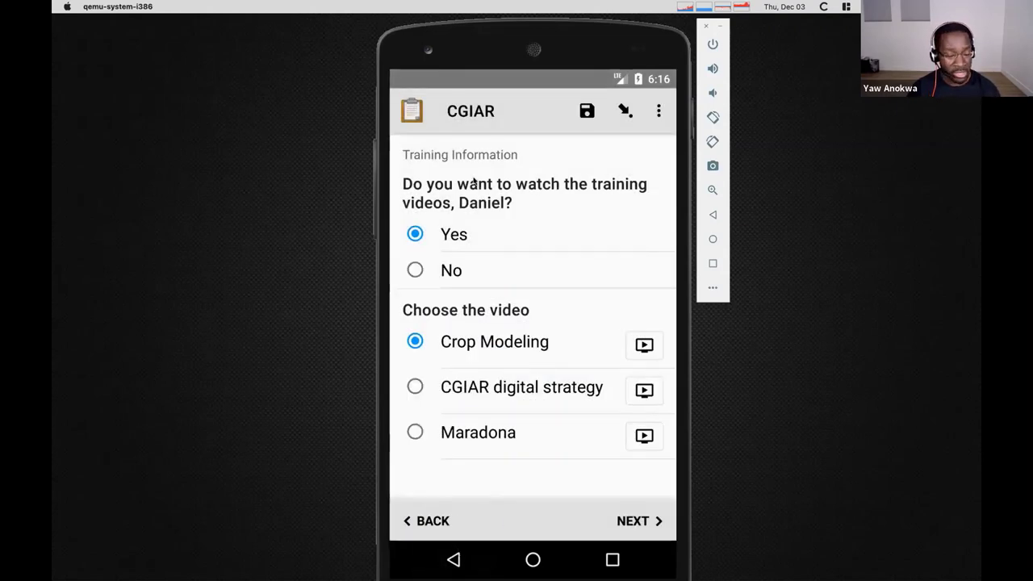
pyautogui.moveTo(538, 316); pyautogui.dragTo(477, 298)
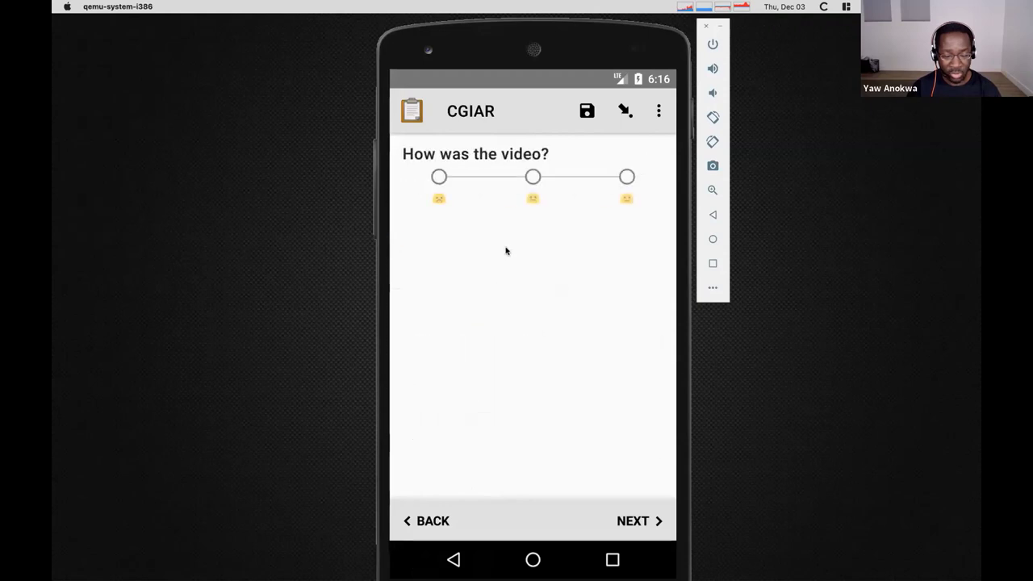
pyautogui.click(627, 177)
pyautogui.moveTo(619, 300); pyautogui.dragTo(454, 300)
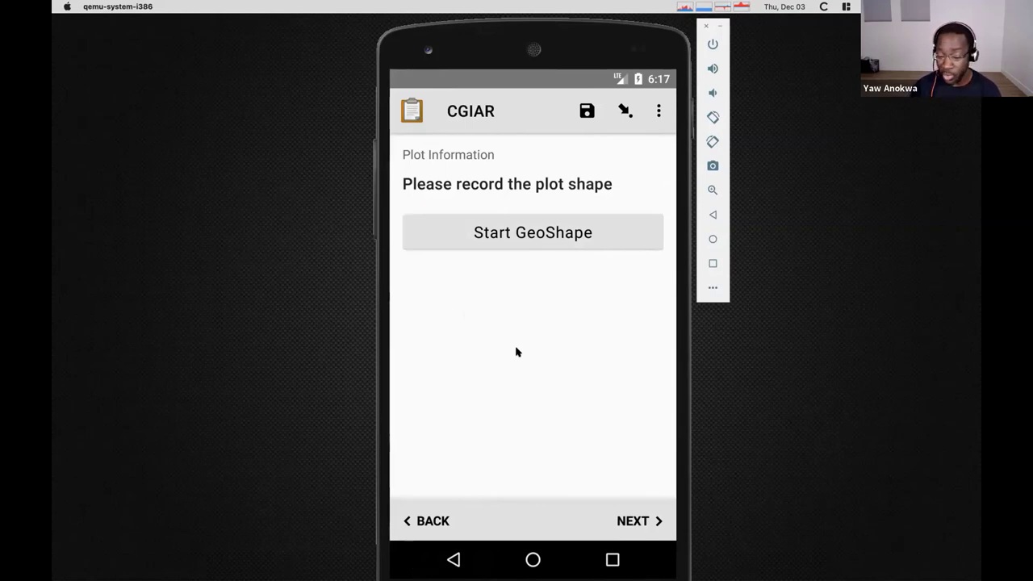
# - Start the GeoShape capture and try automatic location recording with a 30 seconds interval and a 3 meters accuracy requirement
pyautogui.click(581, 240)
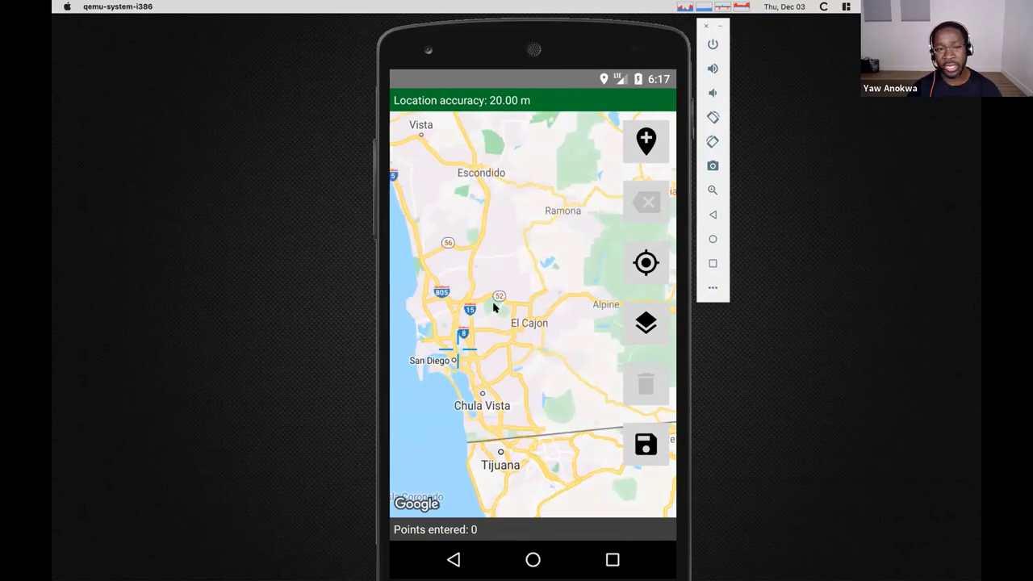
pyautogui.click(633, 151)
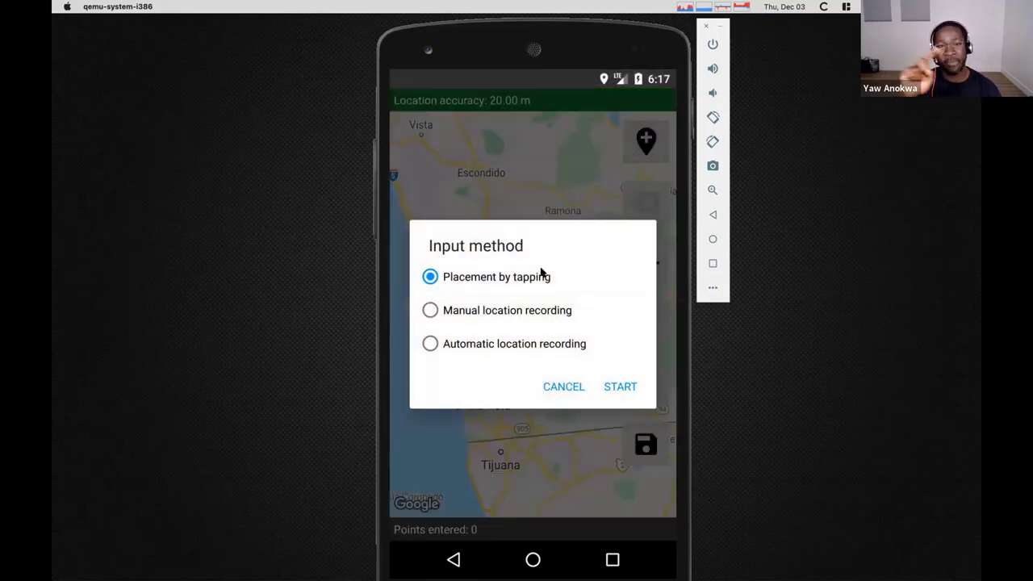
pyautogui.click(503, 340)
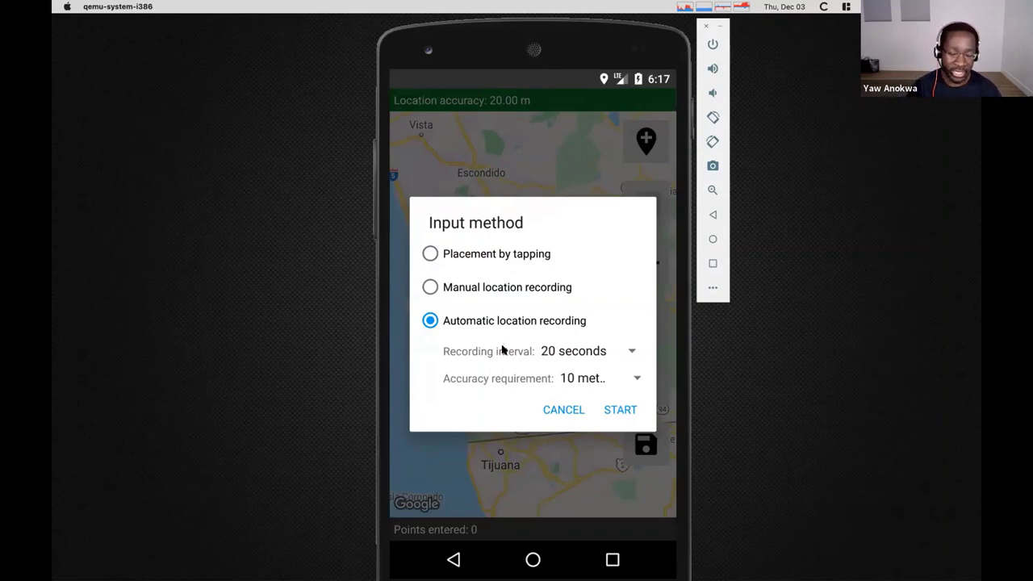
pyautogui.click(593, 377)
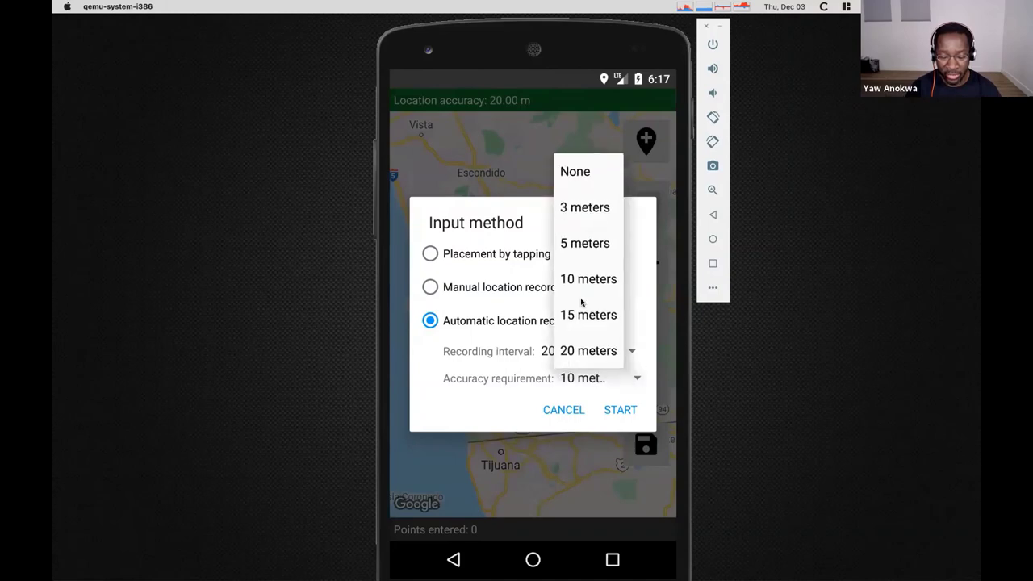
pyautogui.click(593, 211)
pyautogui.click(603, 349)
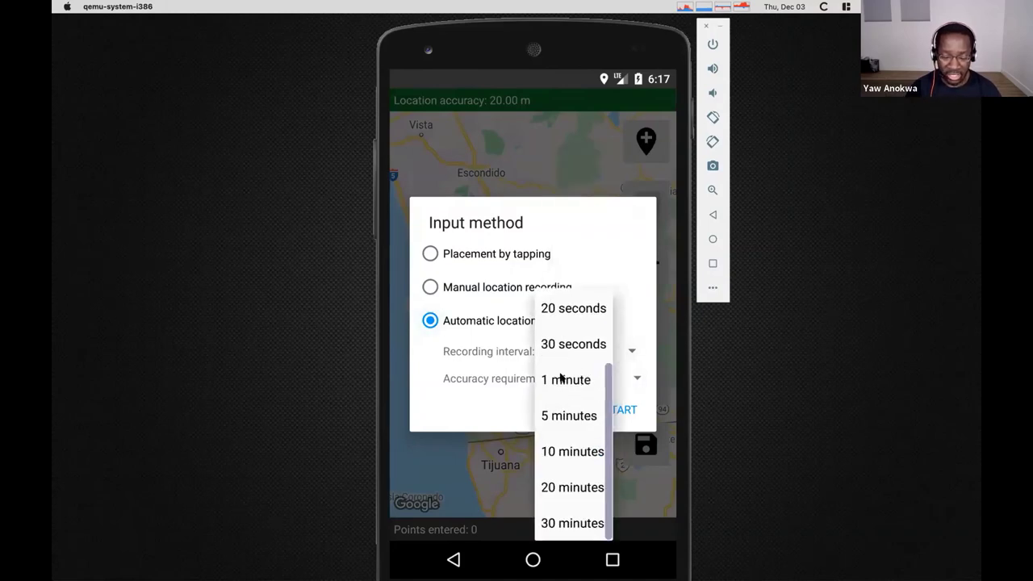
pyautogui.click(564, 332)
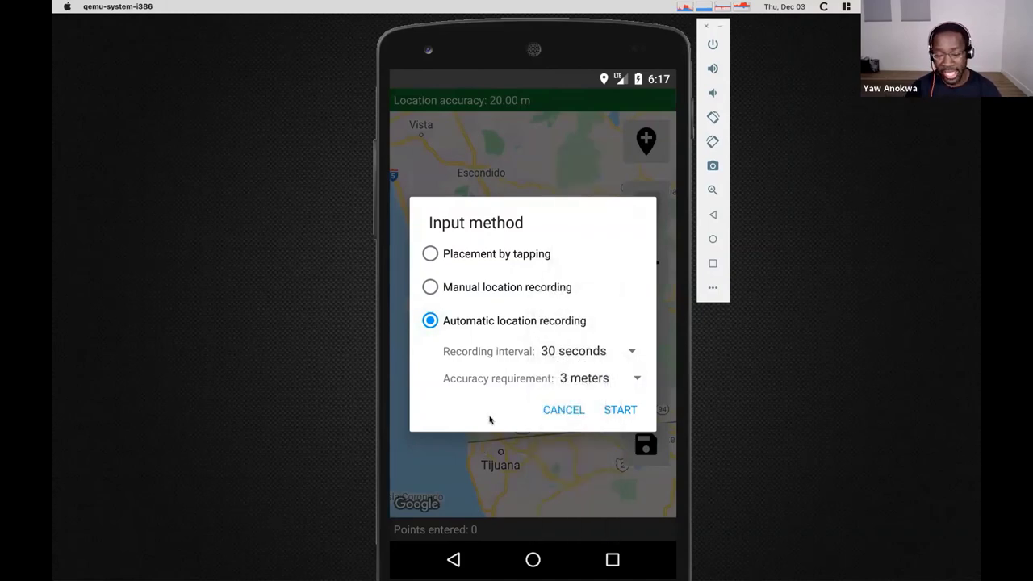
# - Switch the input method to placement by tapping, outline a triangular plot southeast of El Cajon, and save it
pyautogui.click(482, 255)
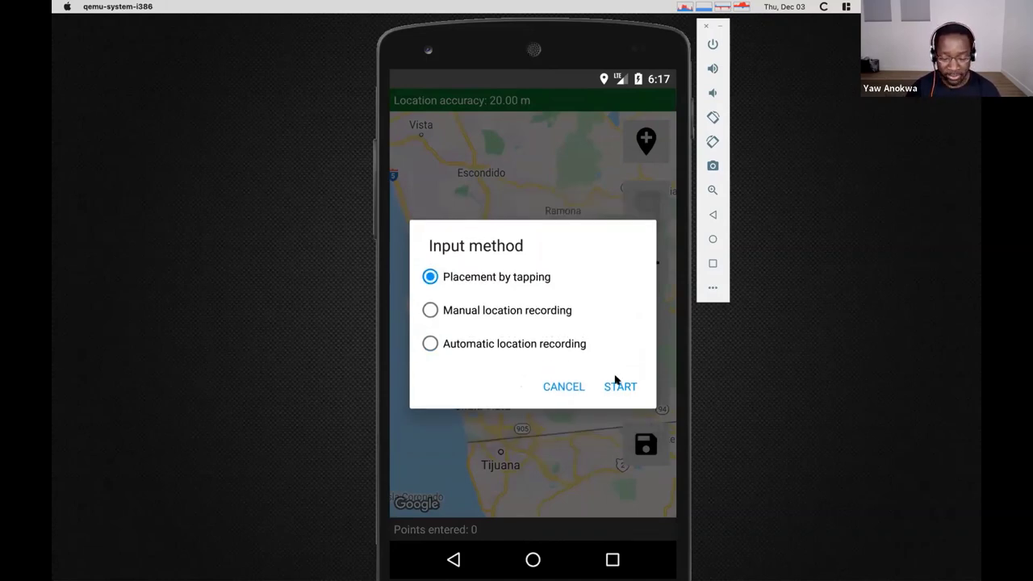
pyautogui.click(617, 383)
pyautogui.moveTo(517, 346); pyautogui.dragTo(495, 256)
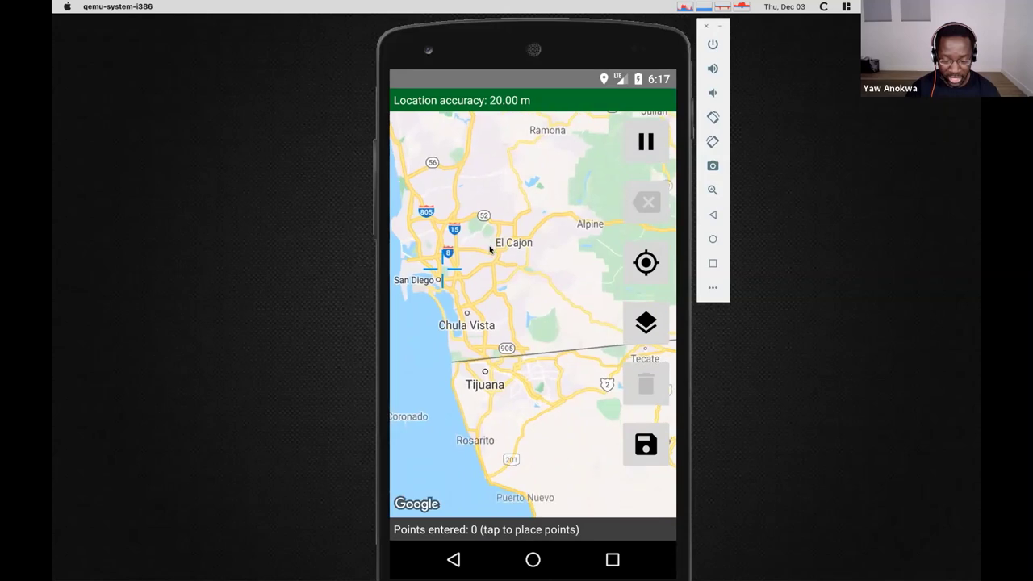
pyautogui.click(499, 253)
pyautogui.click(499, 253)
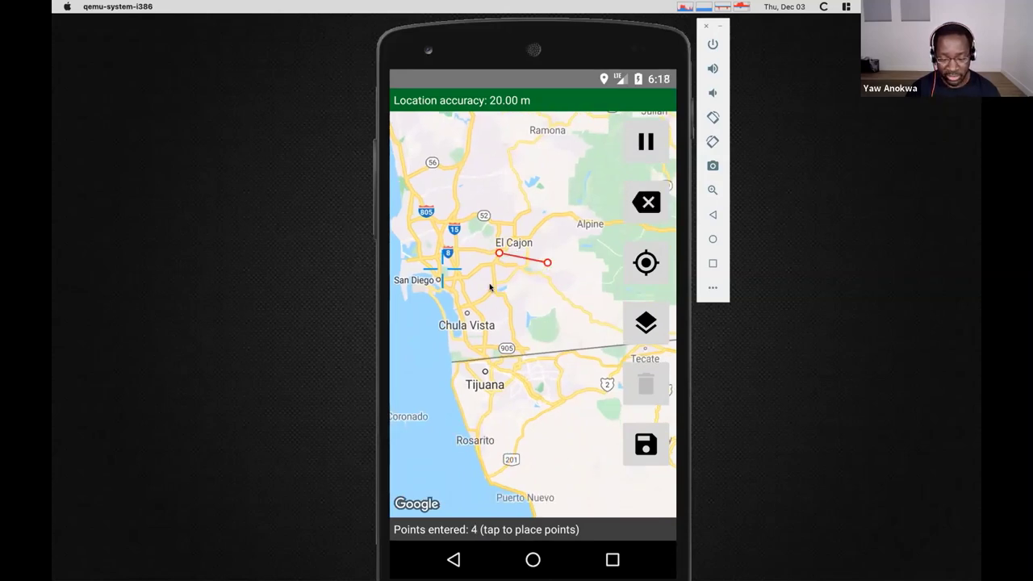
pyautogui.click(539, 301)
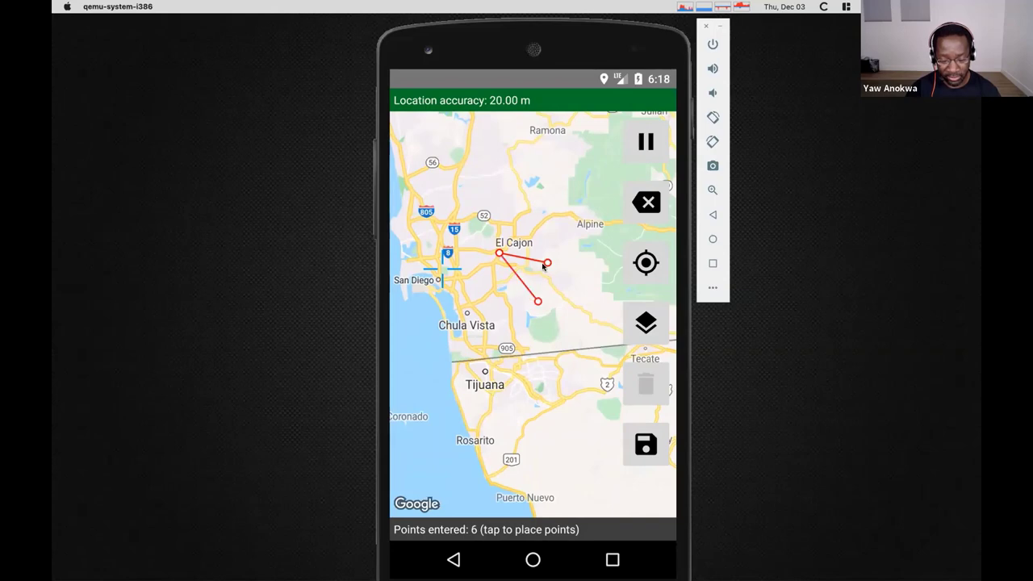
pyautogui.click(544, 265)
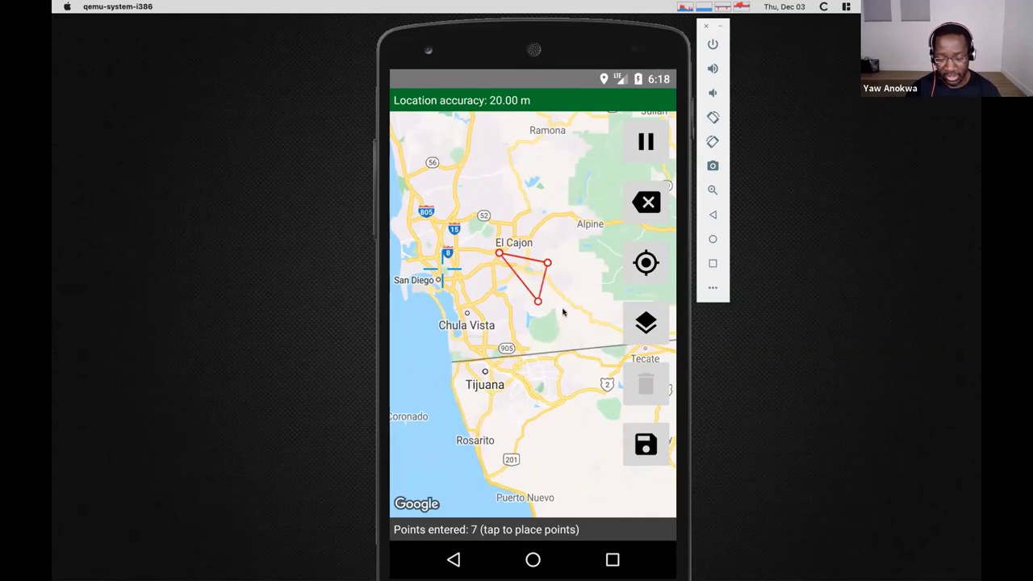
pyautogui.click(646, 443)
# - Review the recorded plot coordinates and advance to the calculated area of the plot
pyautogui.scroll(-2, 513, 276)
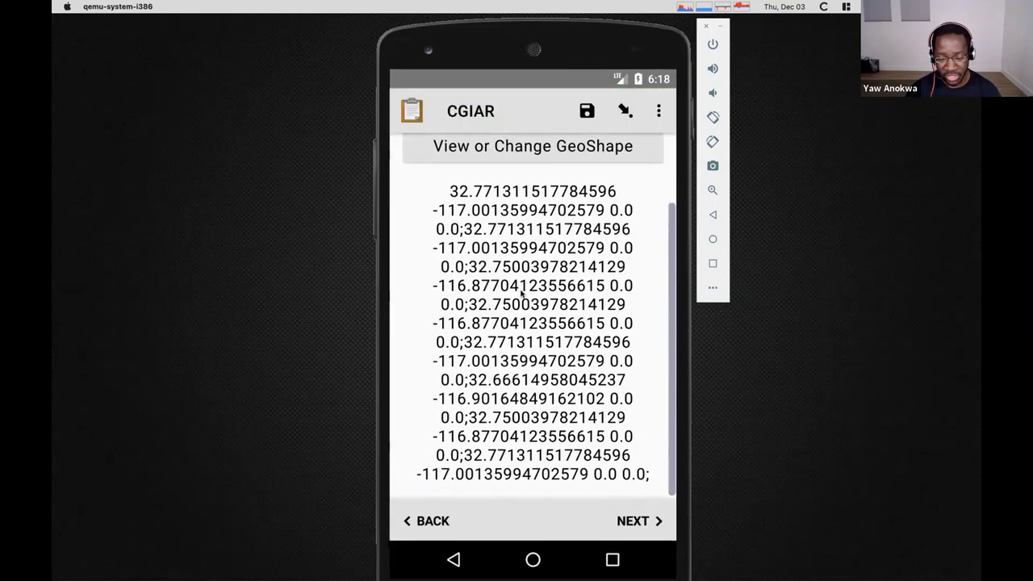
pyautogui.scroll(-1, 556, 367)
pyautogui.scroll(3, 574, 479)
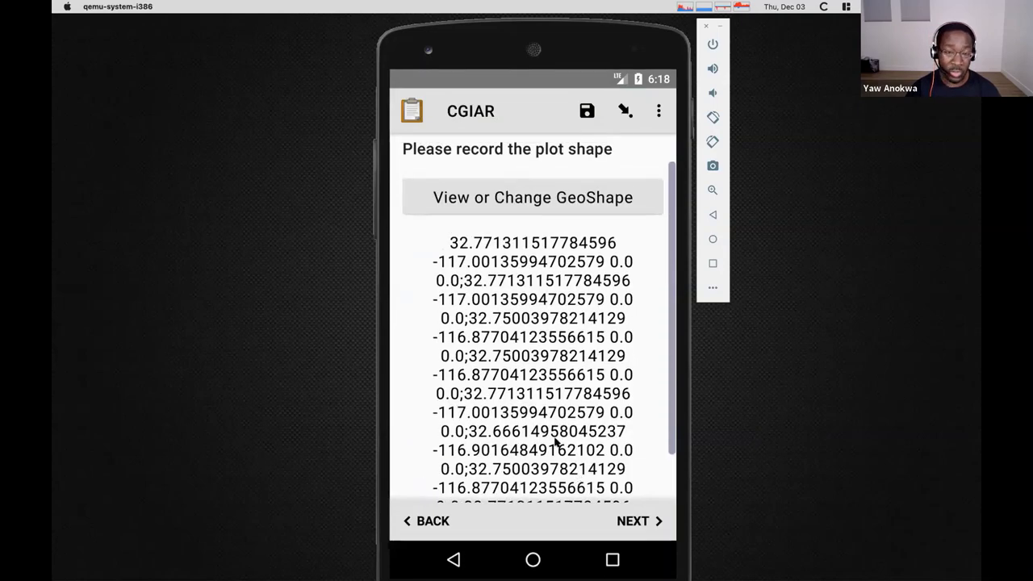
pyautogui.click(629, 525)
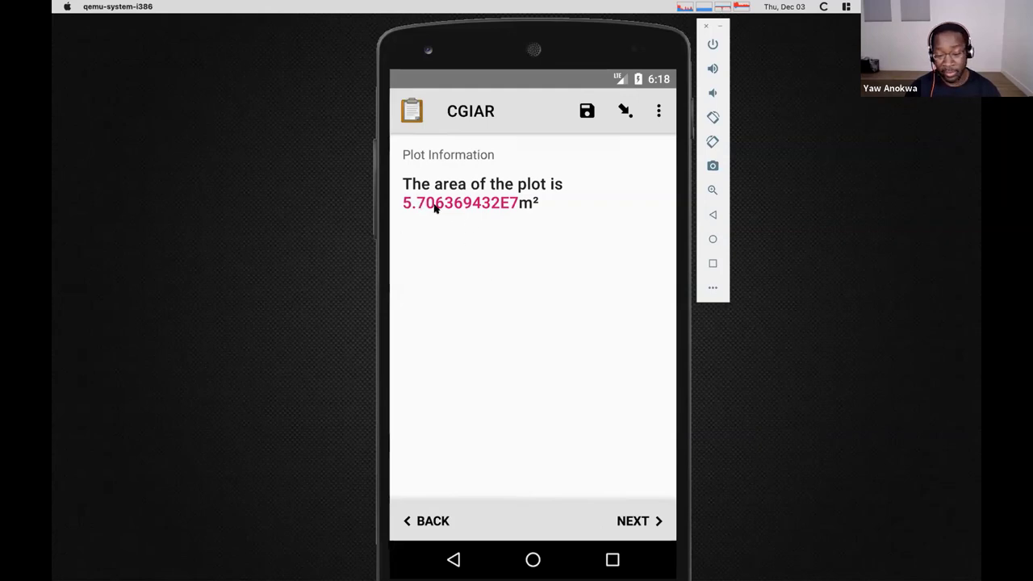
# - Go back to the plot shape question, reopen the GeoShape, and clear the existing feature
pyautogui.moveTo(548, 264); pyautogui.dragTo(530, 315)
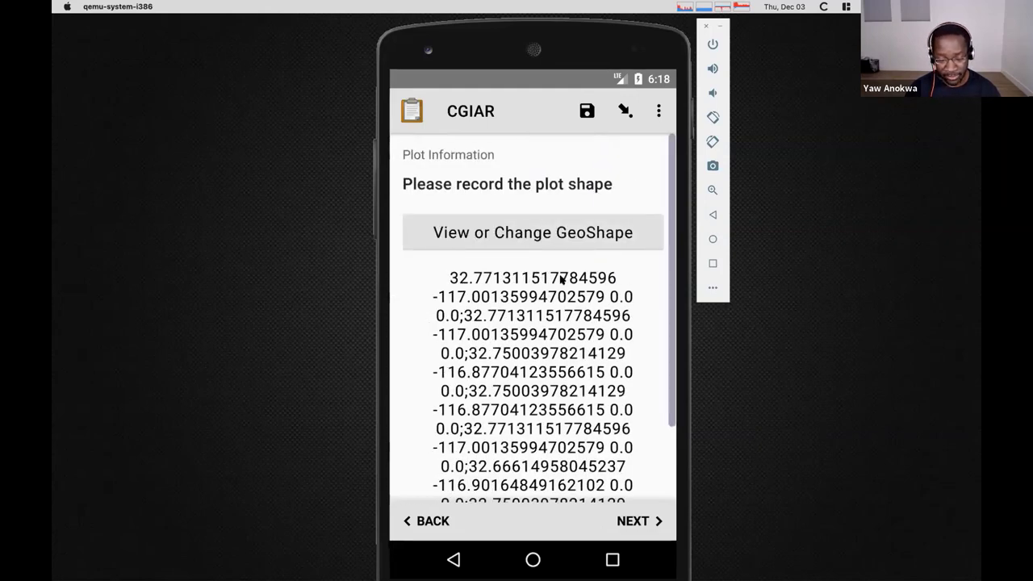
pyautogui.click(569, 246)
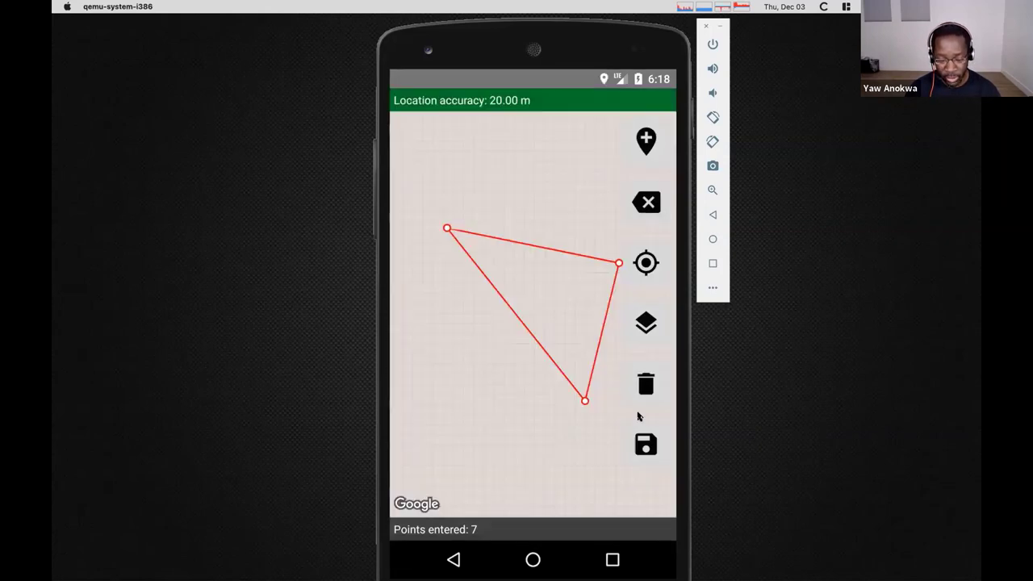
pyautogui.click(652, 382)
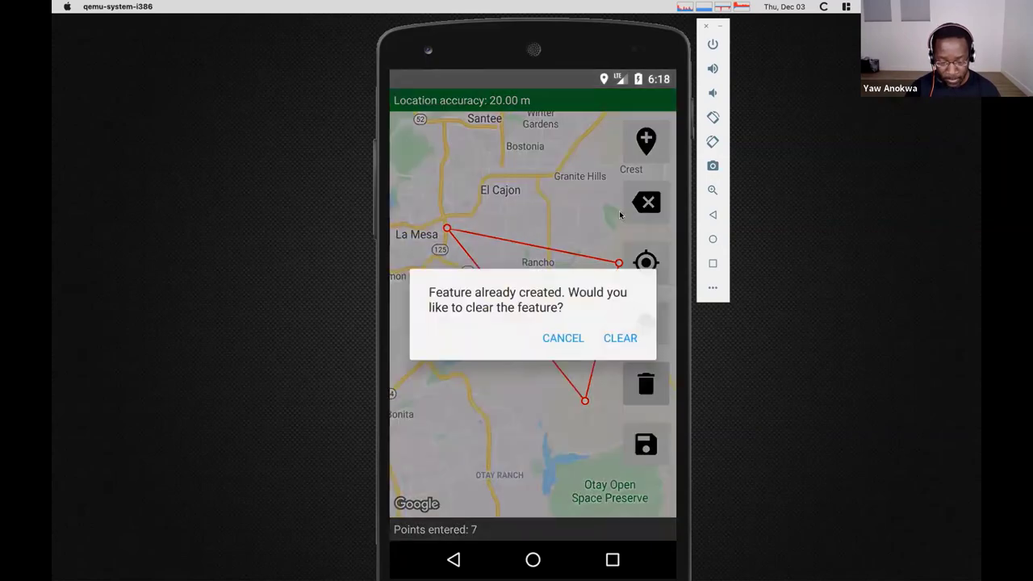
pyautogui.click(620, 337)
# - Zoom to the current location, outline a small triangular plot over the San Diego zoo parking by tapping, and save it
pyautogui.click(633, 263)
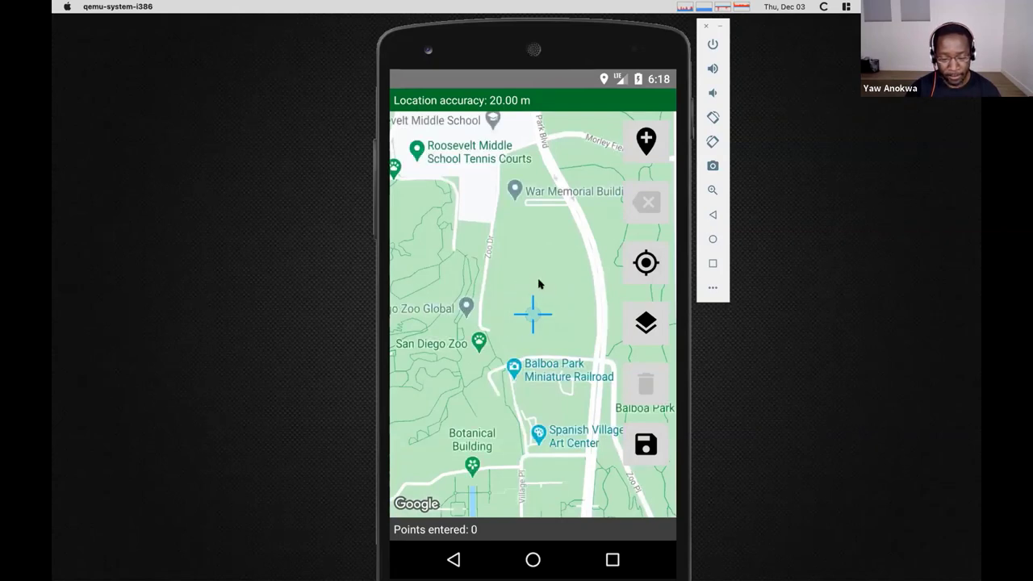
pyautogui.doubleClick(538, 283)
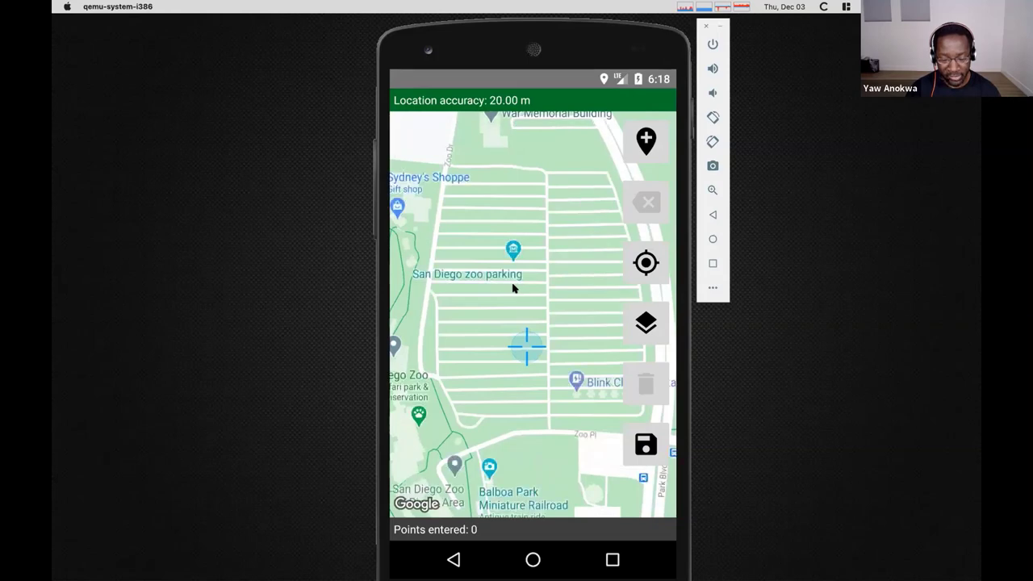
pyautogui.click(647, 157)
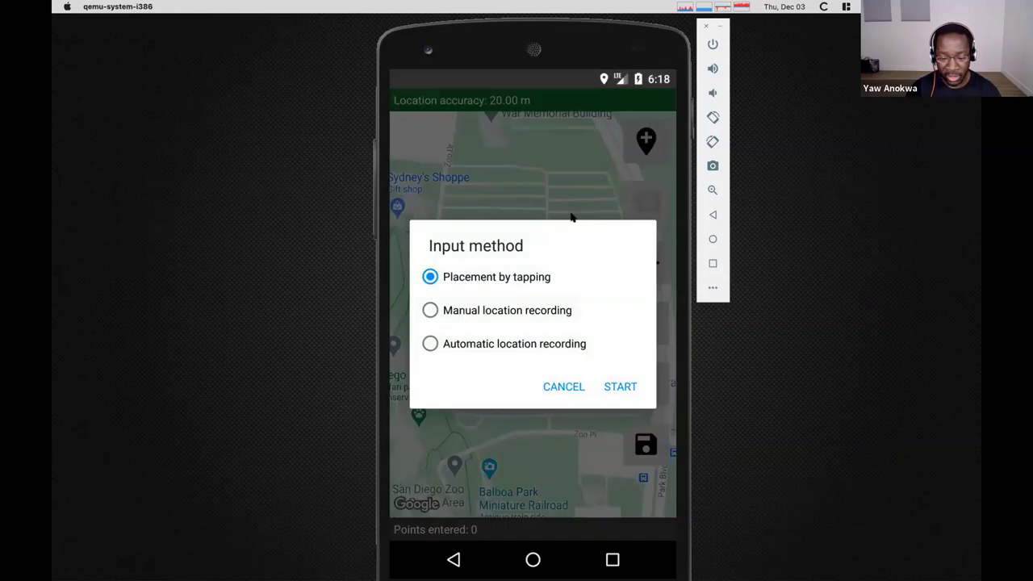
pyautogui.click(614, 388)
pyautogui.click(511, 313)
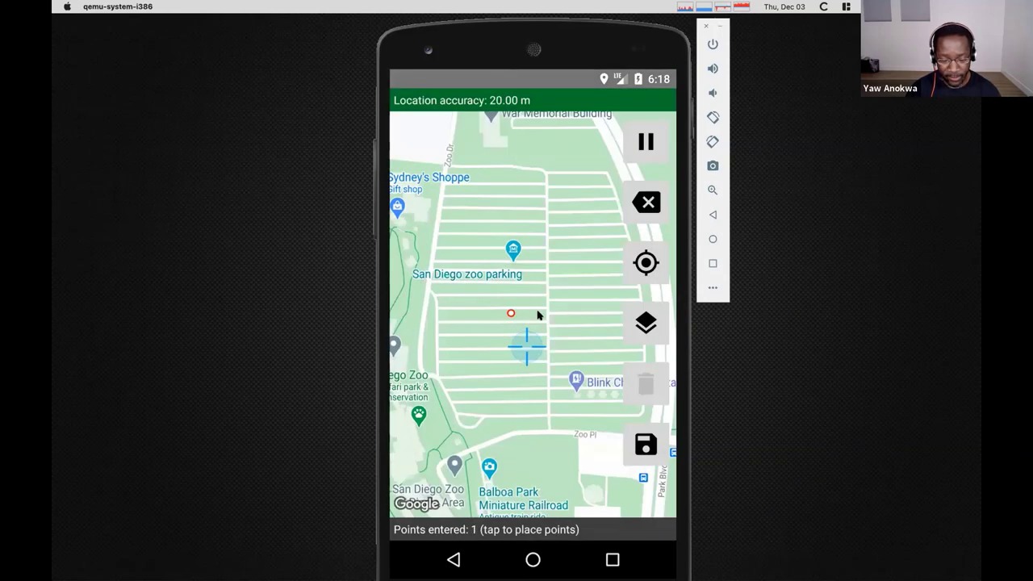
pyautogui.click(584, 324)
pyautogui.click(526, 347)
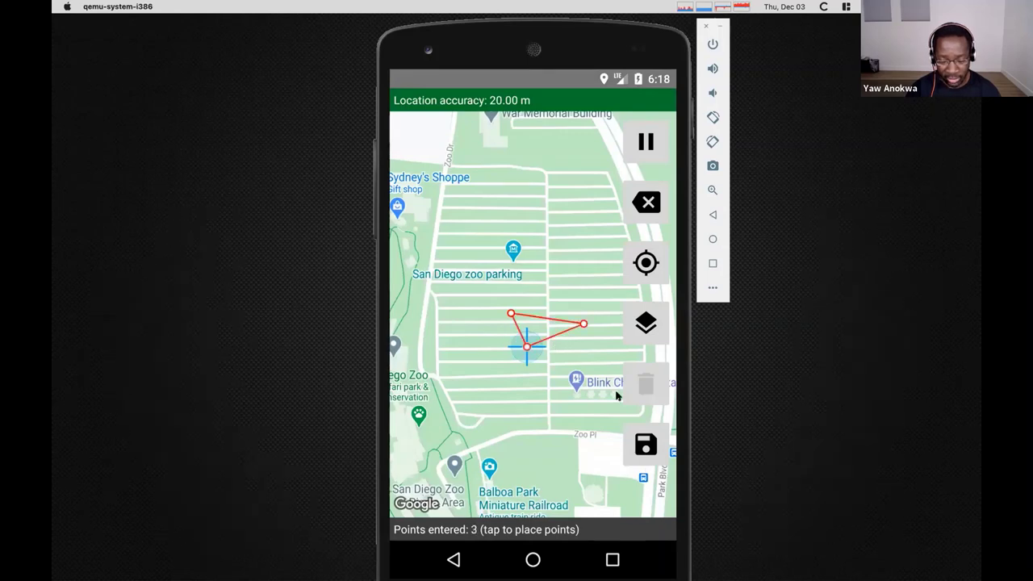
pyautogui.click(645, 445)
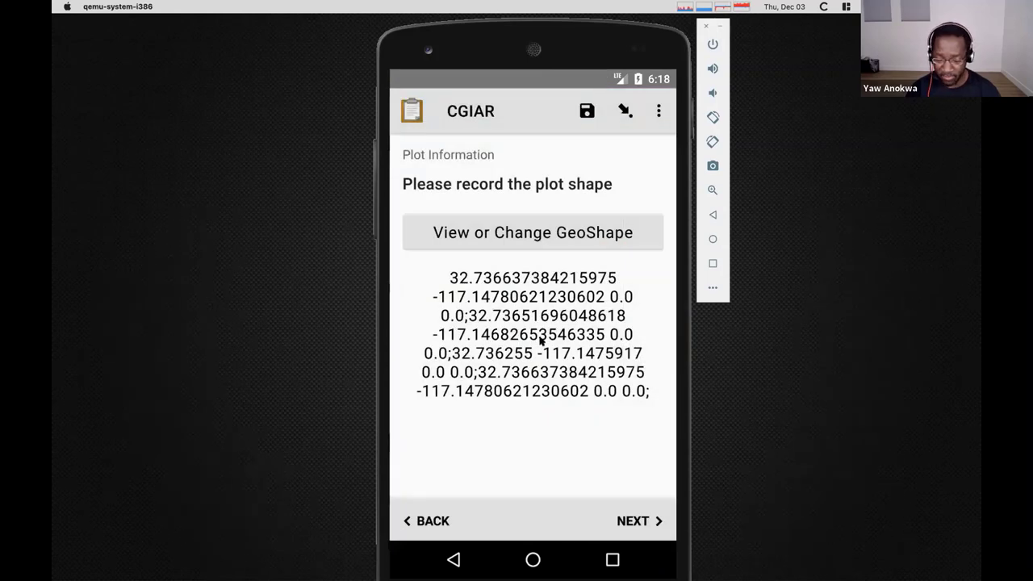
# - Advance past the plot area to the Farmer Information page and look through its questions
pyautogui.click(622, 521)
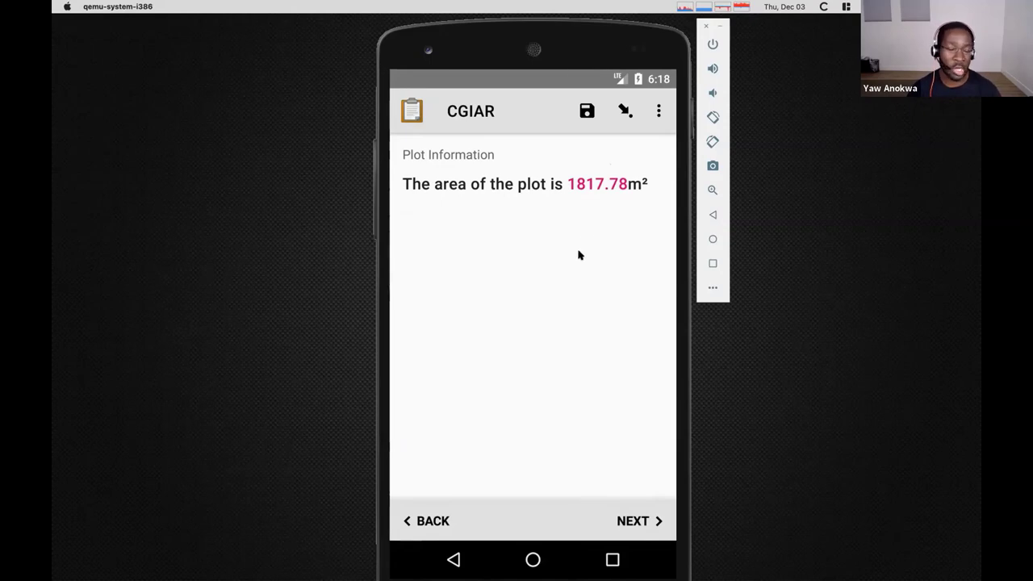
pyautogui.click(637, 521)
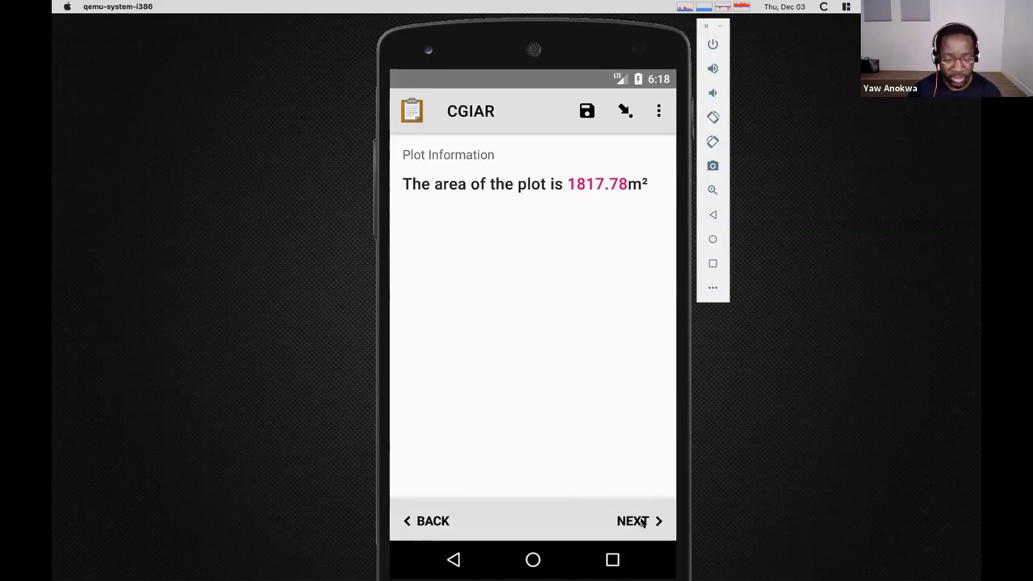
pyautogui.scroll(-3, 562, 392)
pyautogui.scroll(3, 562, 451)
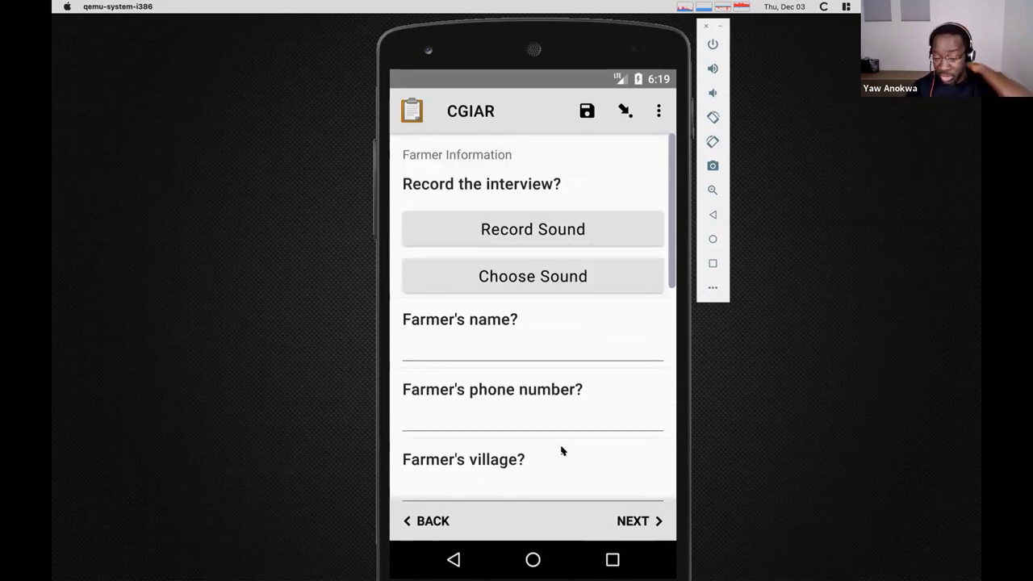
pyautogui.scroll(-3, 551, 350)
pyautogui.scroll(3, 576, 480)
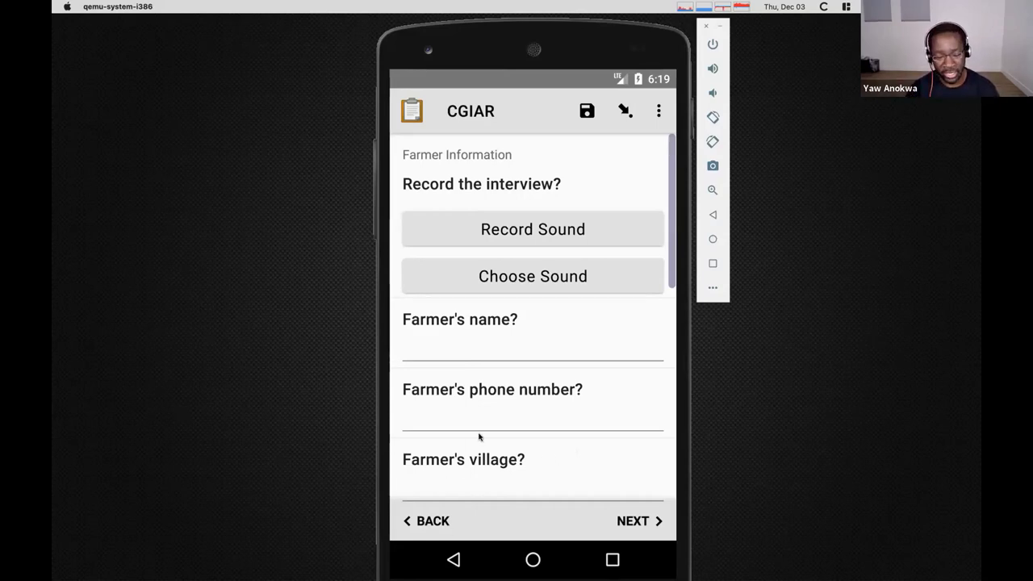
pyautogui.scroll(-3, 472, 408)
pyautogui.scroll(3, 525, 205)
# - Try to record the interview sound, and turn off using an external app for audio recording in the form management settings
pyautogui.click(526, 211)
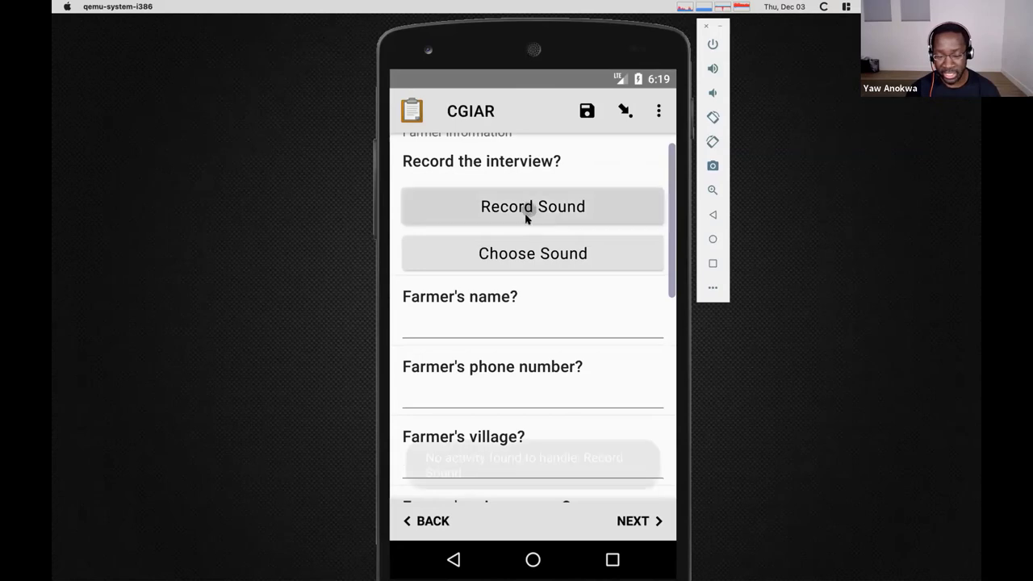
pyautogui.click(655, 110)
pyautogui.click(584, 196)
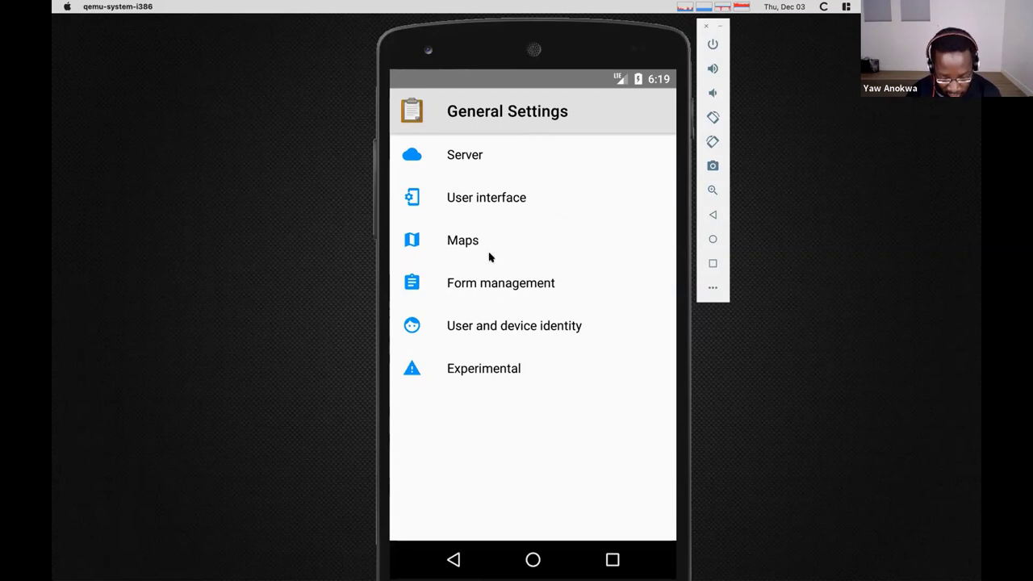
pyautogui.click(495, 282)
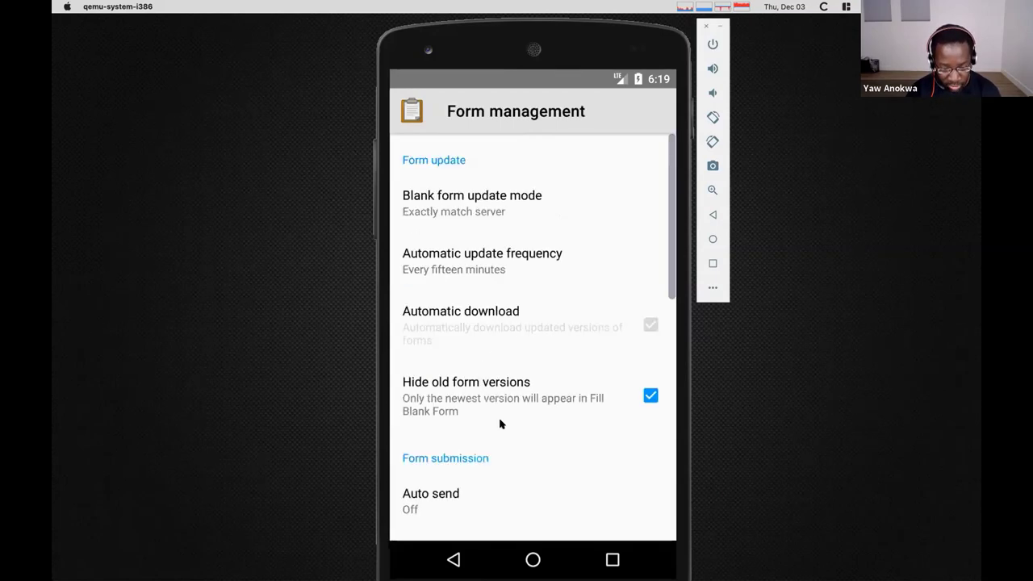
pyautogui.moveTo(500, 422); pyautogui.dragTo(491, 231)
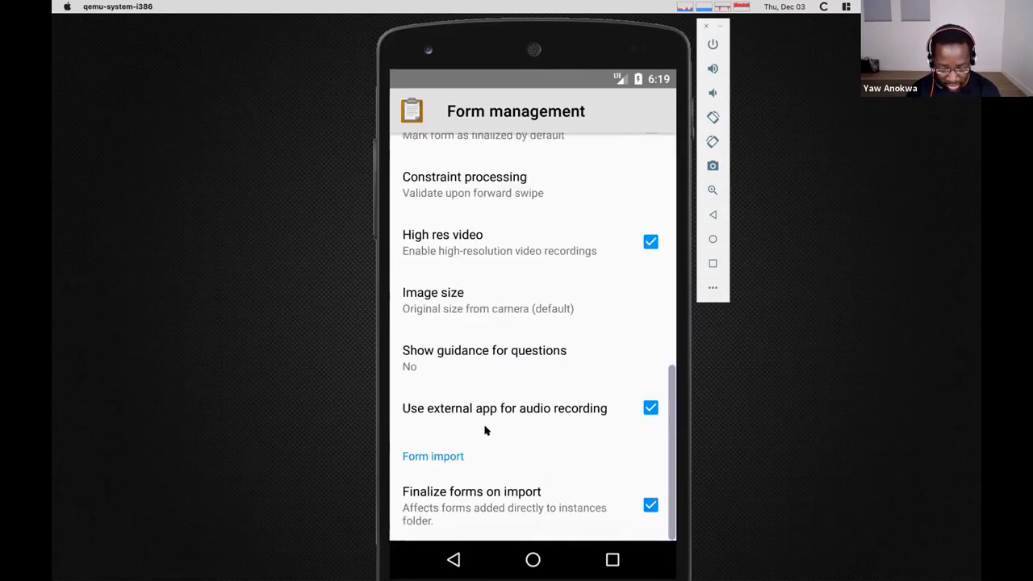
pyautogui.click(487, 427)
pyautogui.click(454, 559)
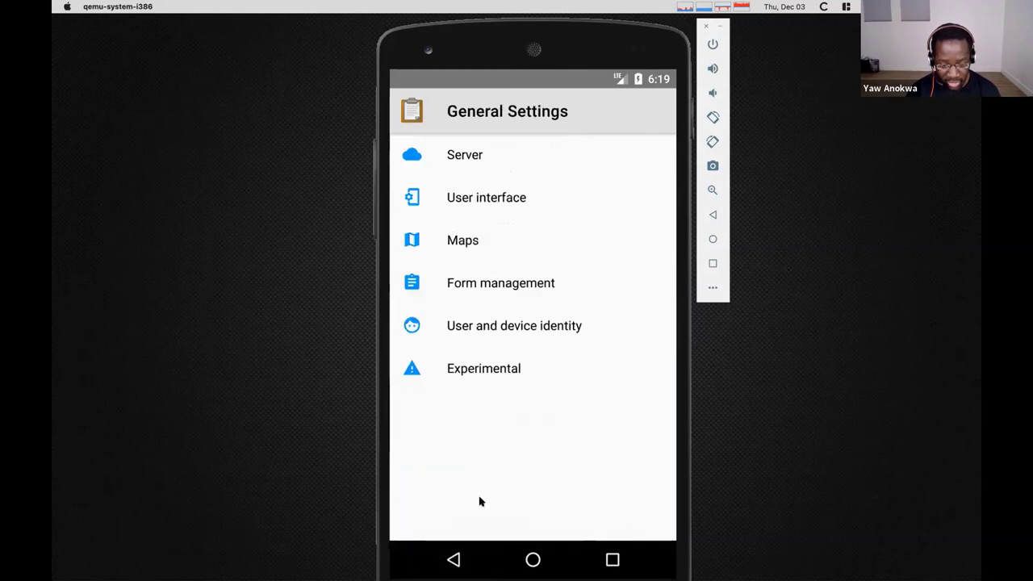
# - Return to the form, retry recording the interview sound, and exit the form without saving changes
pyautogui.click(462, 553)
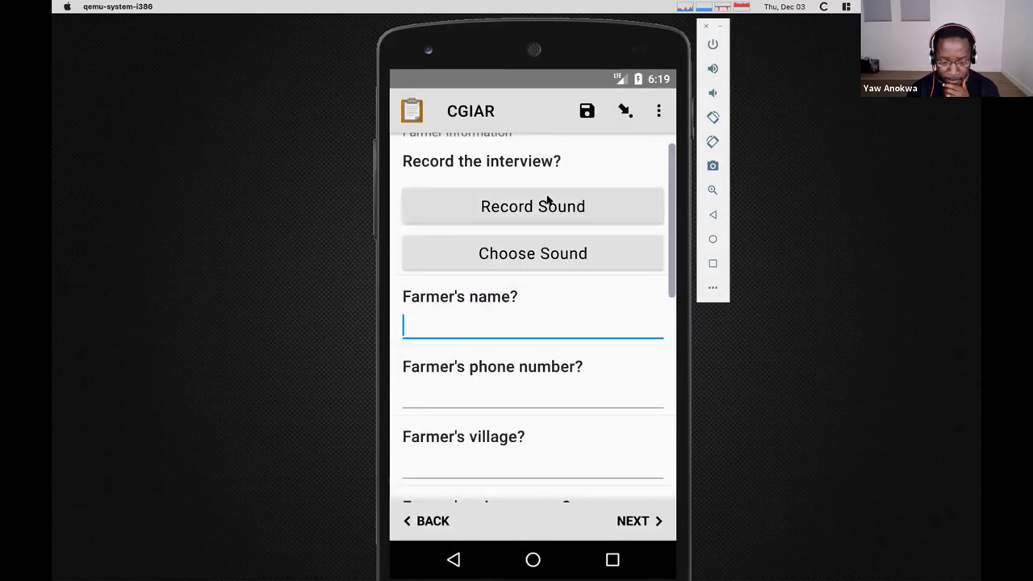
pyautogui.click(543, 203)
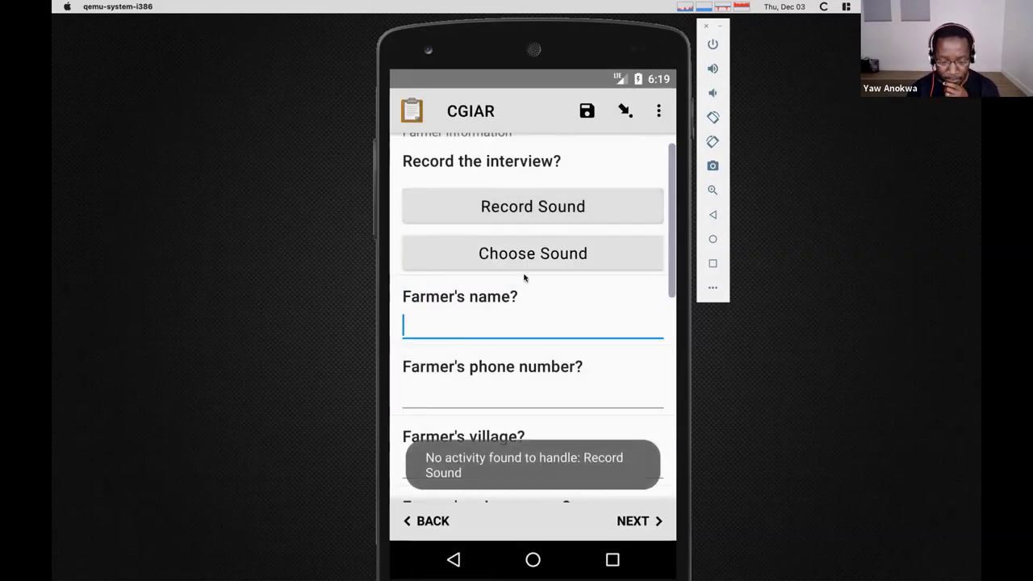
pyautogui.click(454, 560)
pyautogui.click(546, 343)
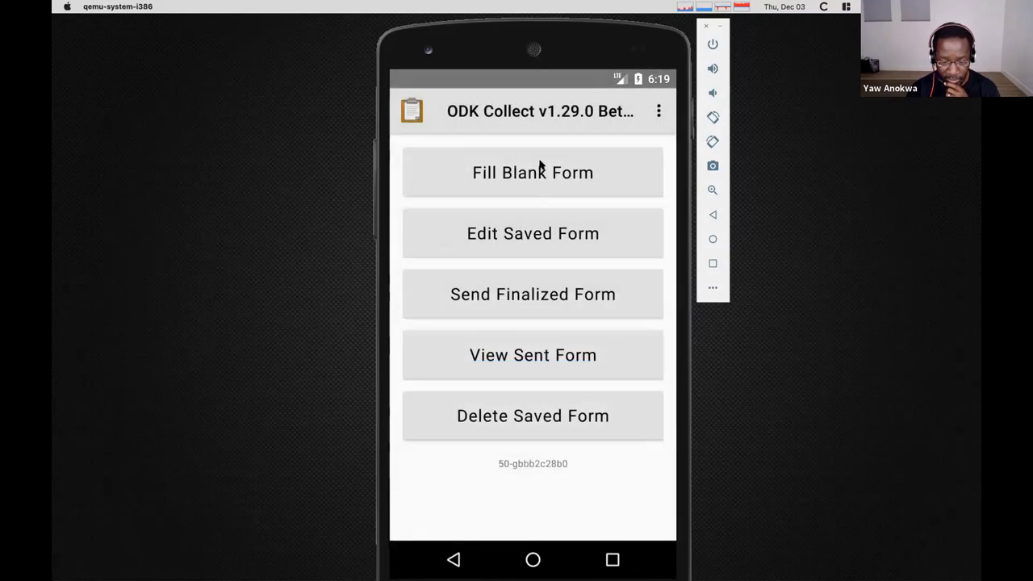
# - In a new blank CGIAR form, jump past the plot area to Farmer Information and start recording the interview
pyautogui.click(539, 168)
pyautogui.click(517, 190)
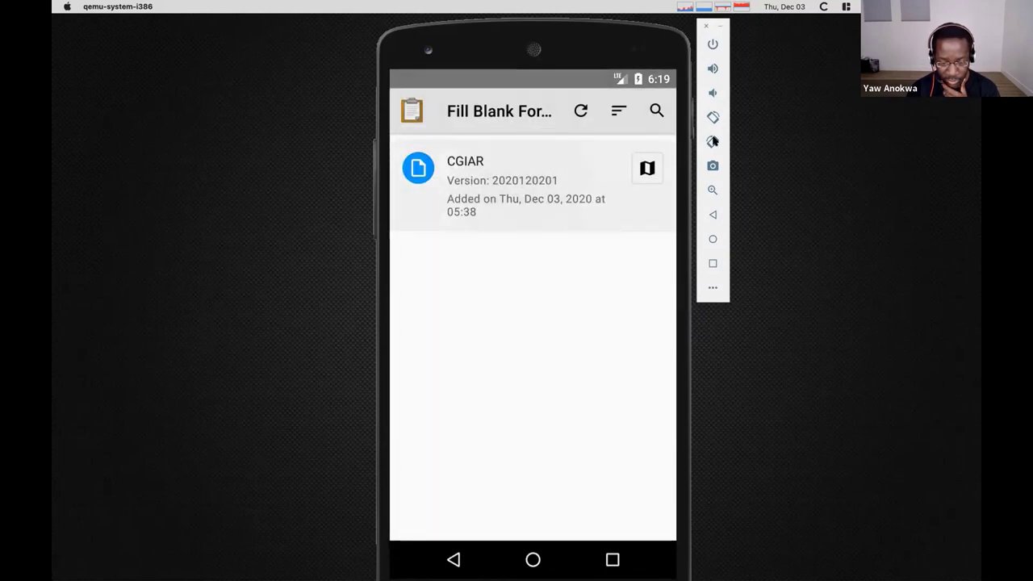
pyautogui.click(623, 111)
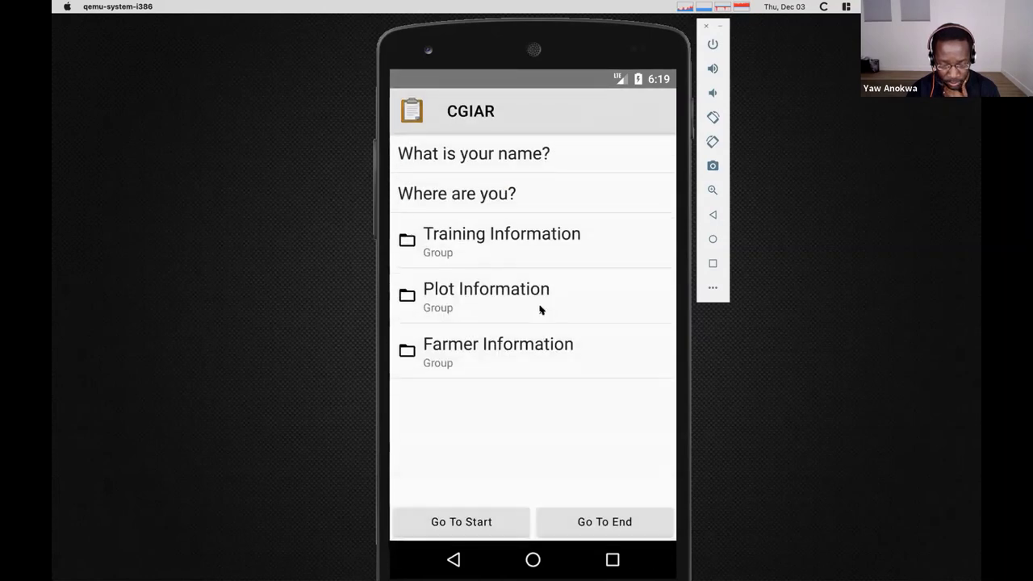
pyautogui.click(509, 293)
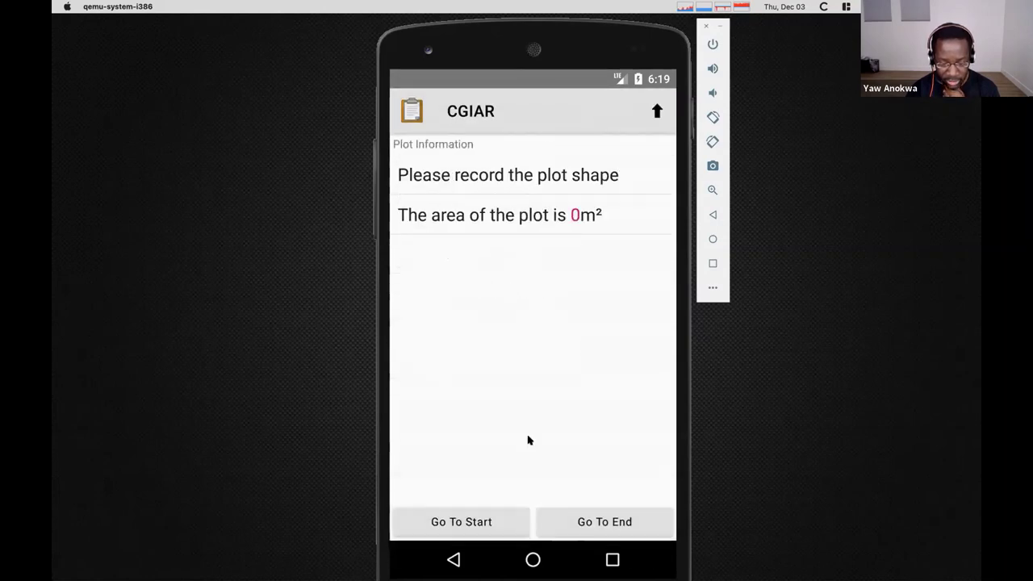
pyautogui.click(613, 216)
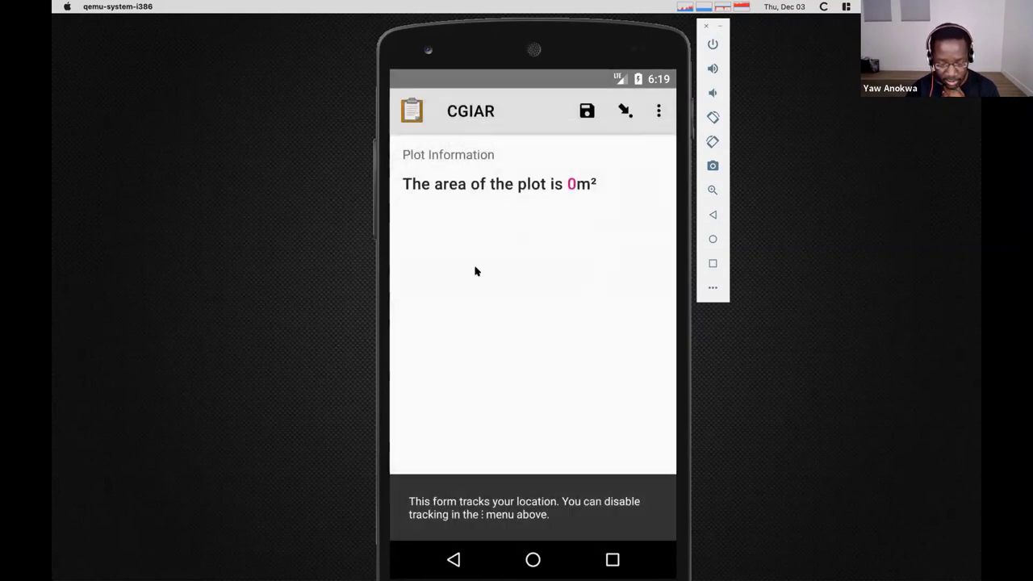
pyautogui.moveTo(476, 270); pyautogui.dragTo(507, 281)
pyautogui.click(522, 232)
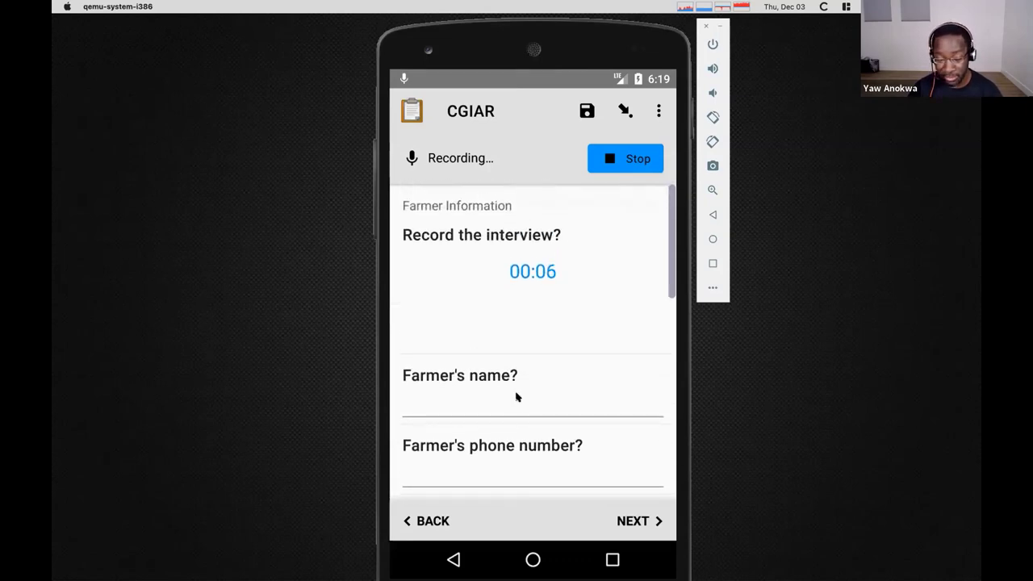
# - With the recording running, enter the farmer's name and the farmer's phone number
pyautogui.moveTo(514, 396); pyautogui.dragTo(505, 438)
pyautogui.moveTo(500, 310); pyautogui.dragTo(516, 202)
pyautogui.click(484, 270)
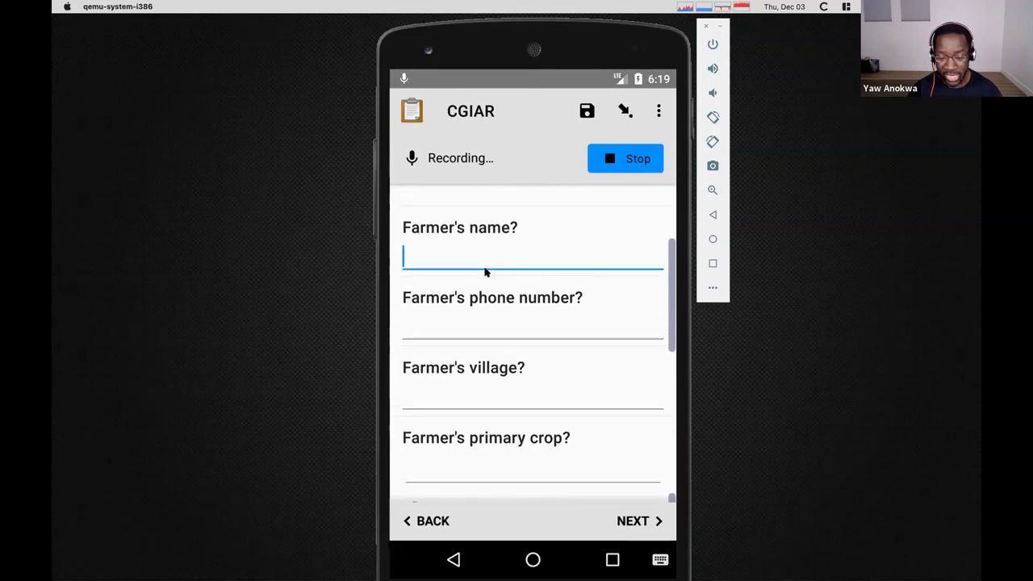
pyautogui.write('Susan')
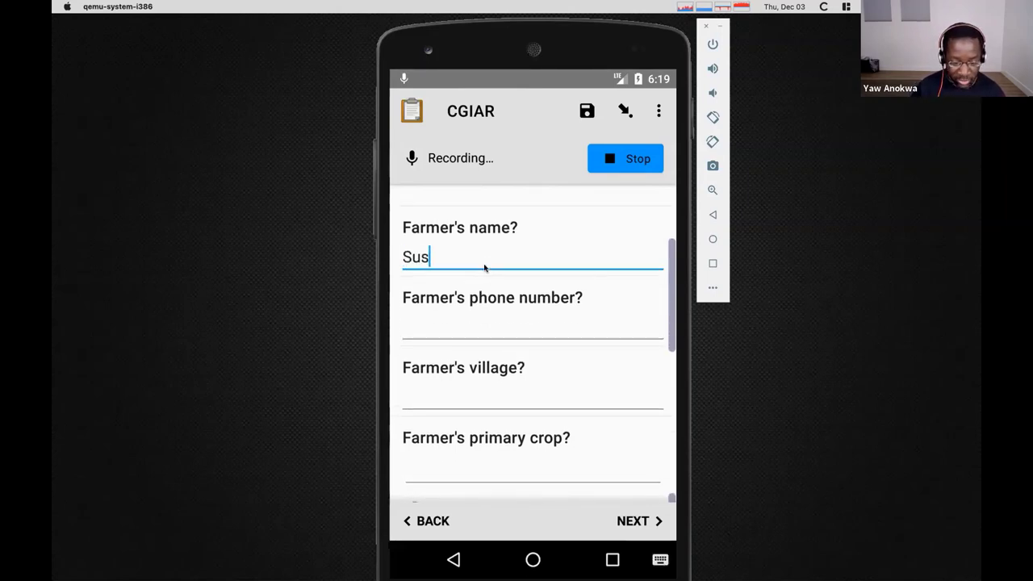
pyautogui.click(408, 337)
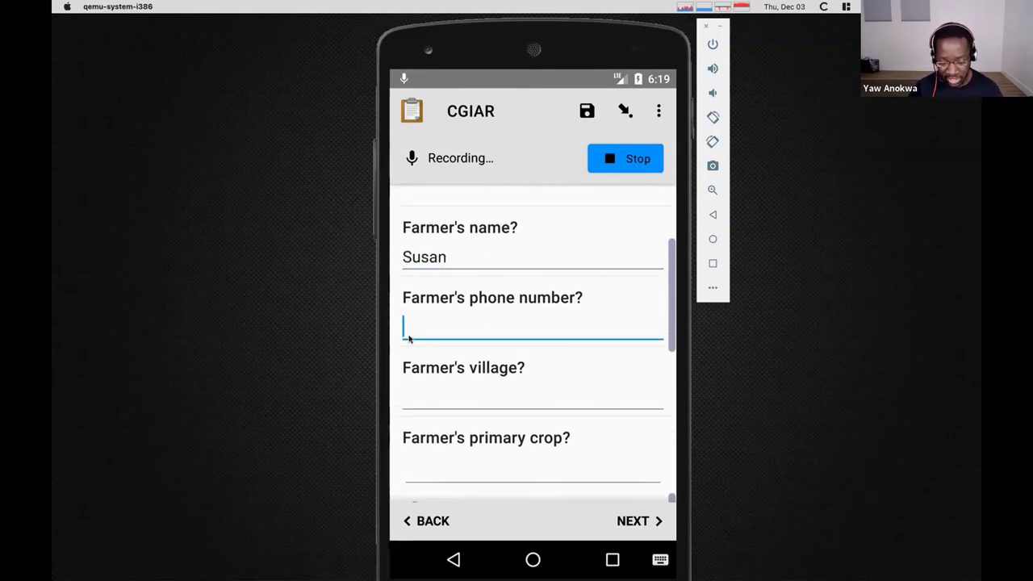
pyautogui.write('12')
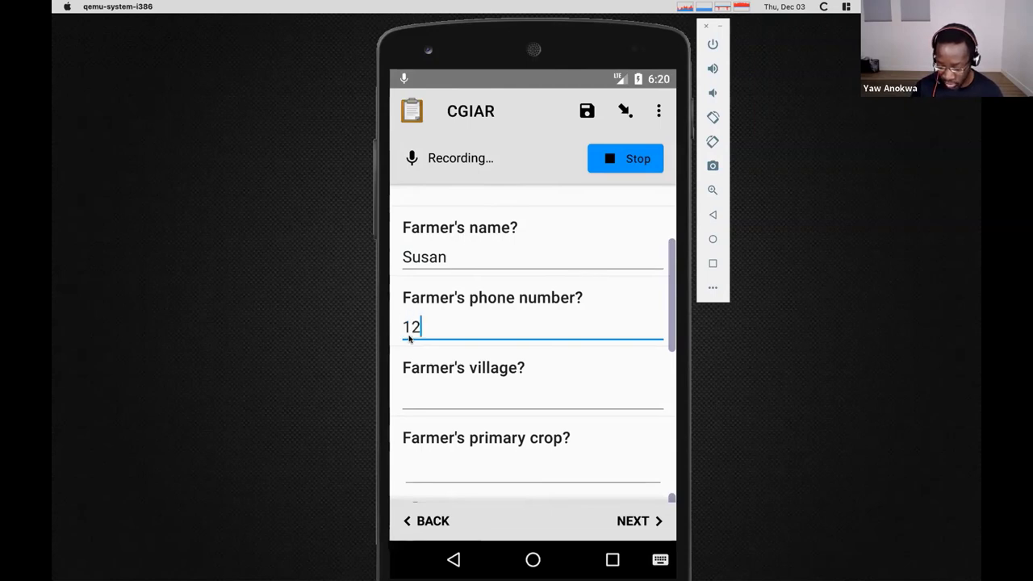
pyautogui.write('3456789')
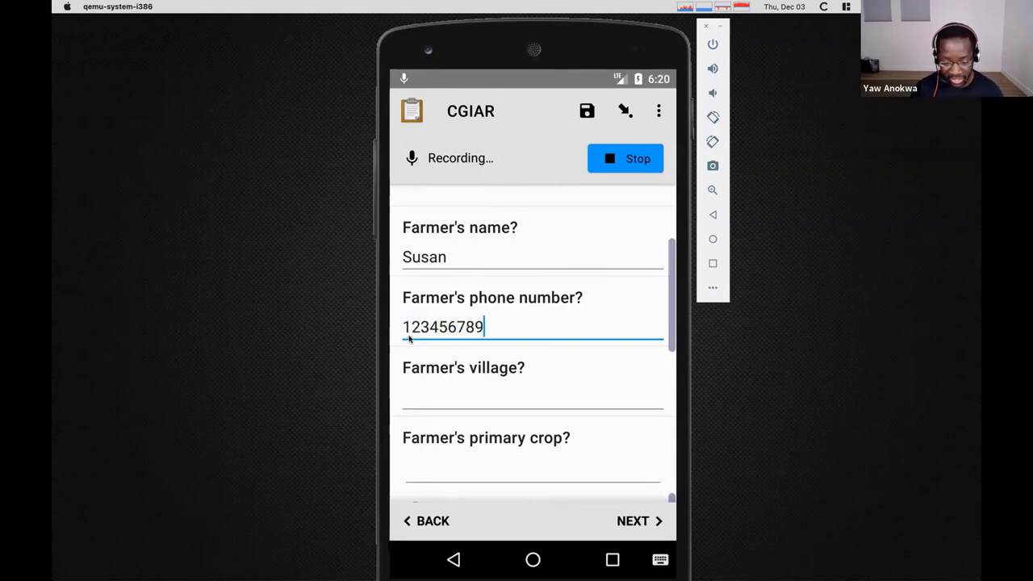
# - Enter Chula VIsta as the farmer's village
pyautogui.click(455, 403)
pyautogui.write('Chua')
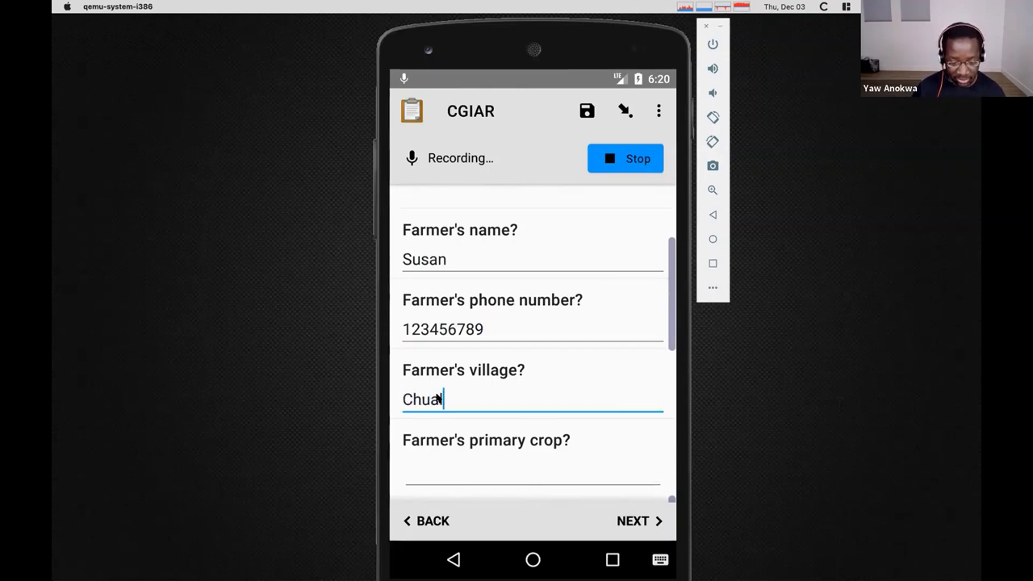
pyautogui.press('BackSpace')
pyautogui.write('la Vista')
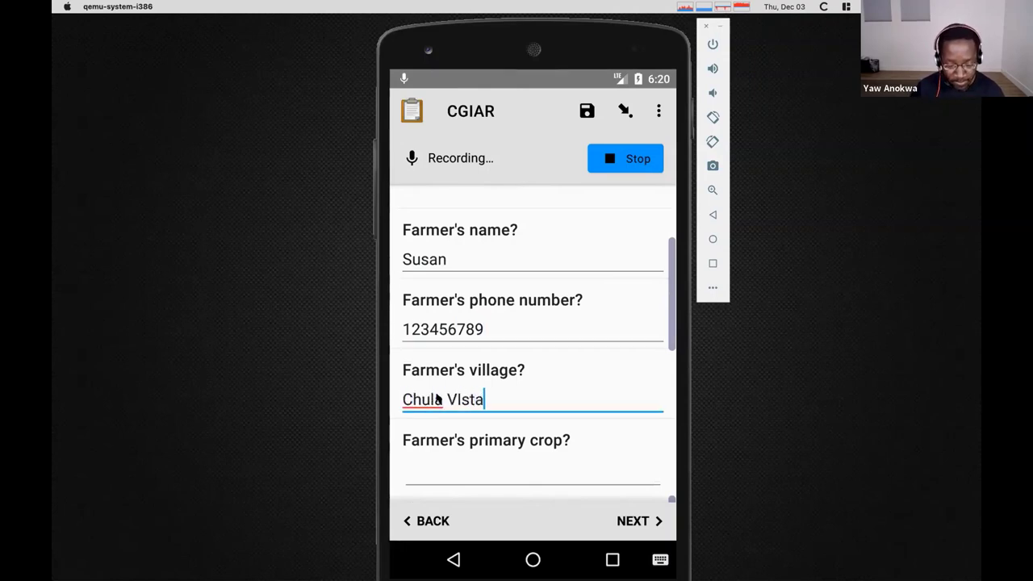
# - Filter the farmer's primary crop choices by "po" and select Potatoes
pyautogui.moveTo(450, 492); pyautogui.dragTo(504, 314)
pyautogui.click(505, 314)
pyautogui.scroll(-5, 501, 395)
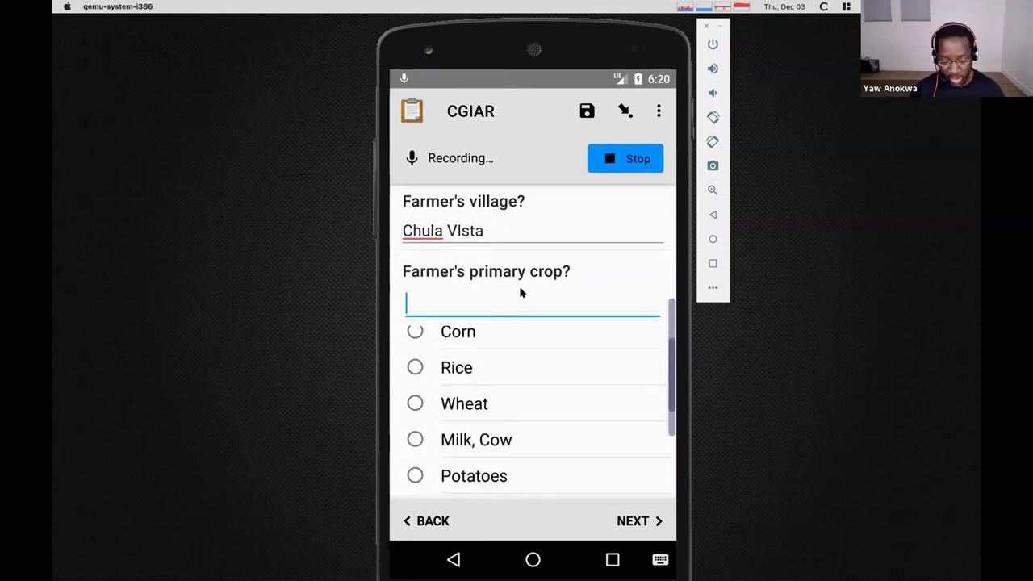
pyautogui.scroll(-10, 488, 413)
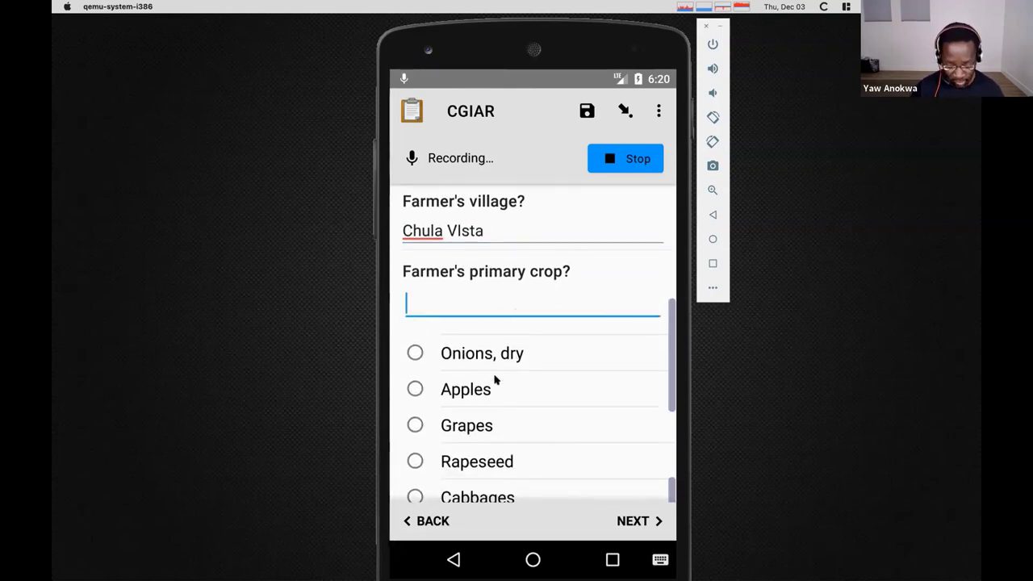
pyautogui.write('po')
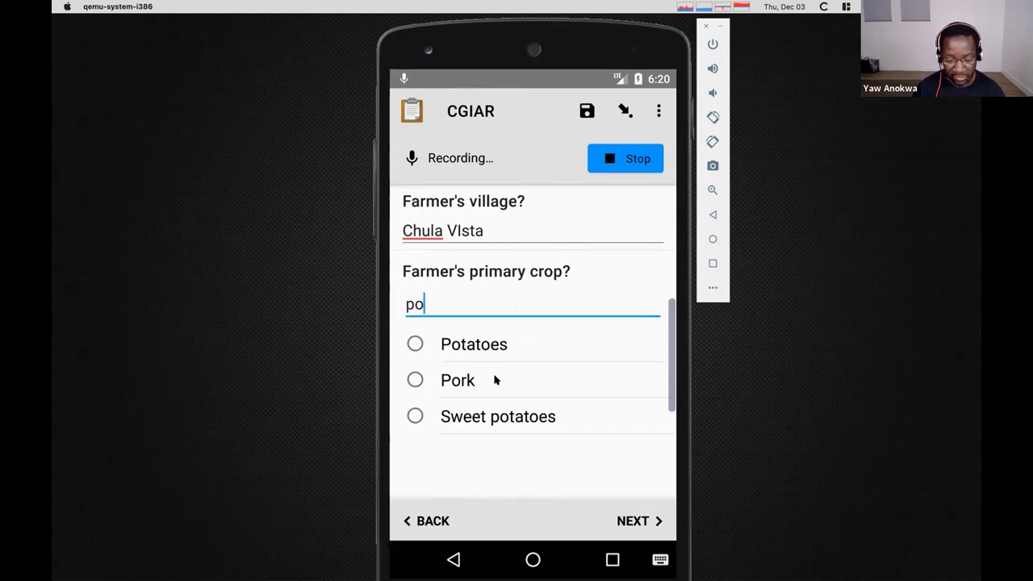
pyautogui.click(457, 340)
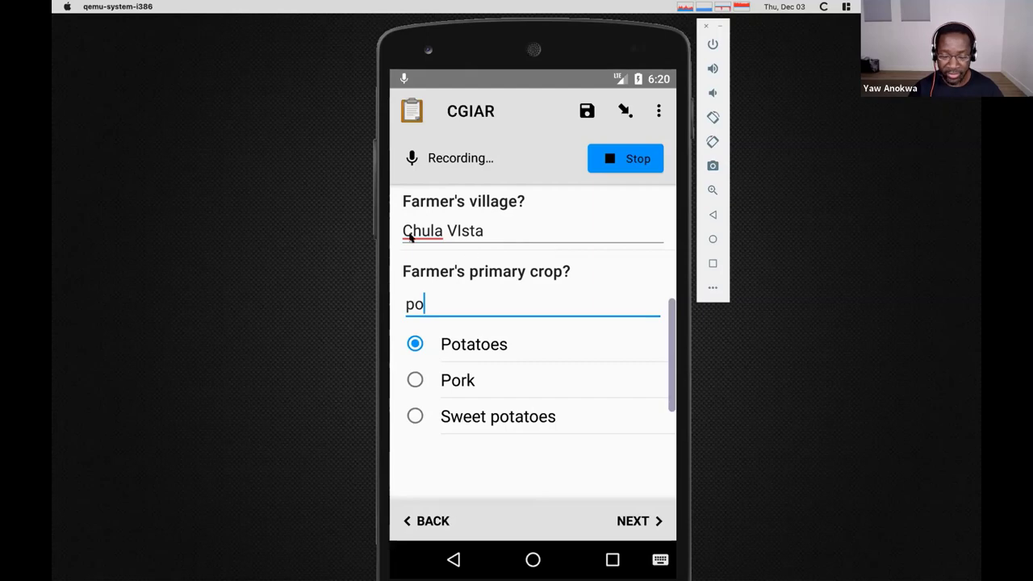
# - Try to leave the Farmer Information page during the recording, dismiss the notice, and stop the interview recording
pyautogui.moveTo(406, 234); pyautogui.dragTo(563, 272)
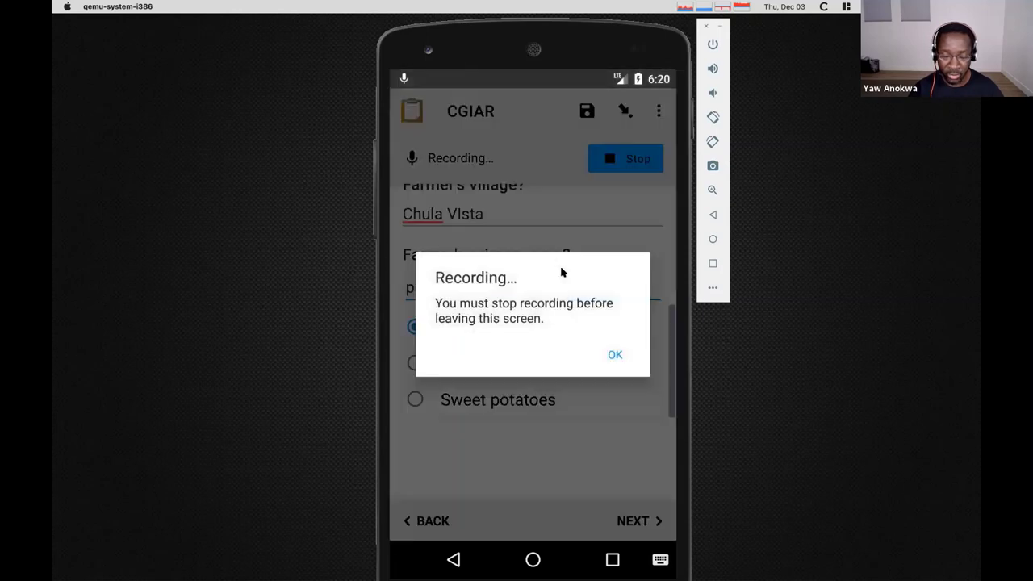
pyautogui.click(616, 355)
pyautogui.scroll(5, 590, 293)
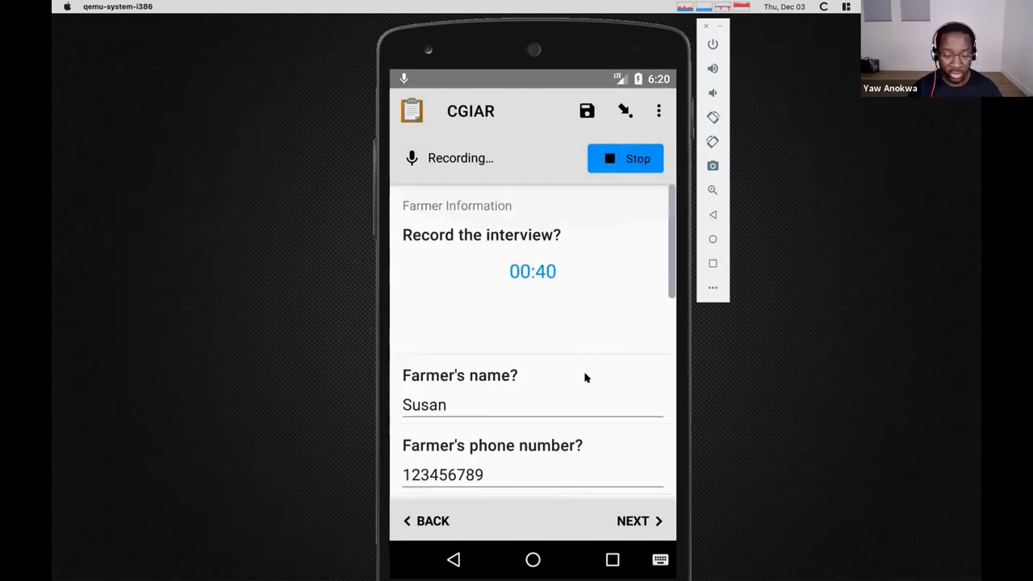
pyautogui.click(615, 162)
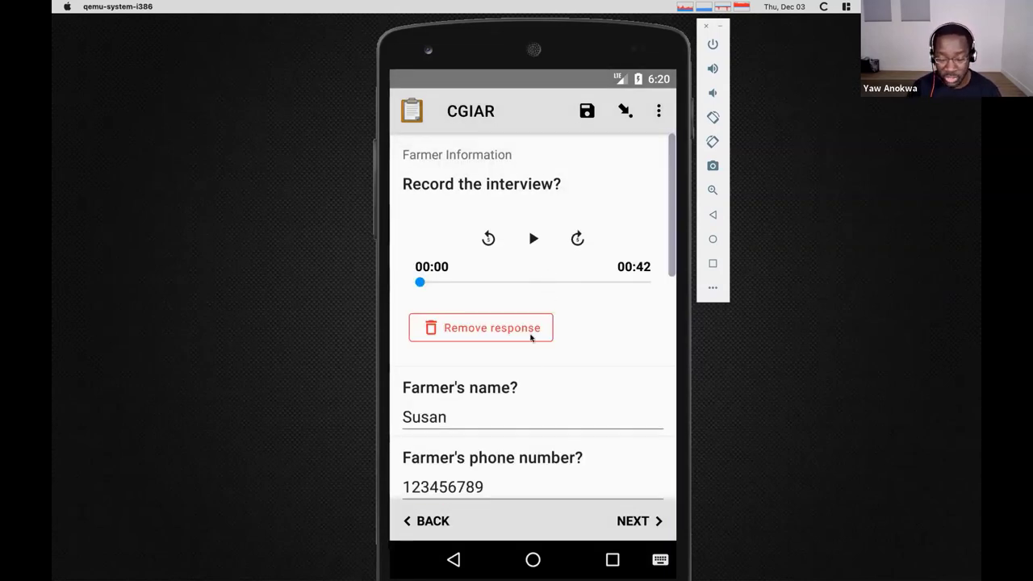
# - Review the Farmer Information answers and advance to the question for composing a thank-you SMS
pyautogui.scroll(-3, 535, 336)
pyautogui.scroll(-6, 490, 331)
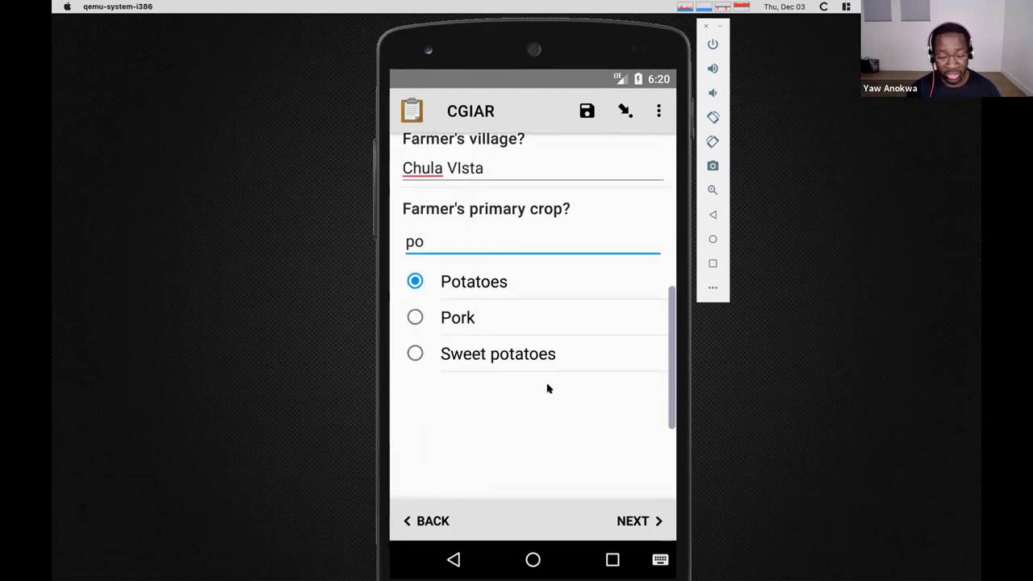
pyautogui.press('Return')
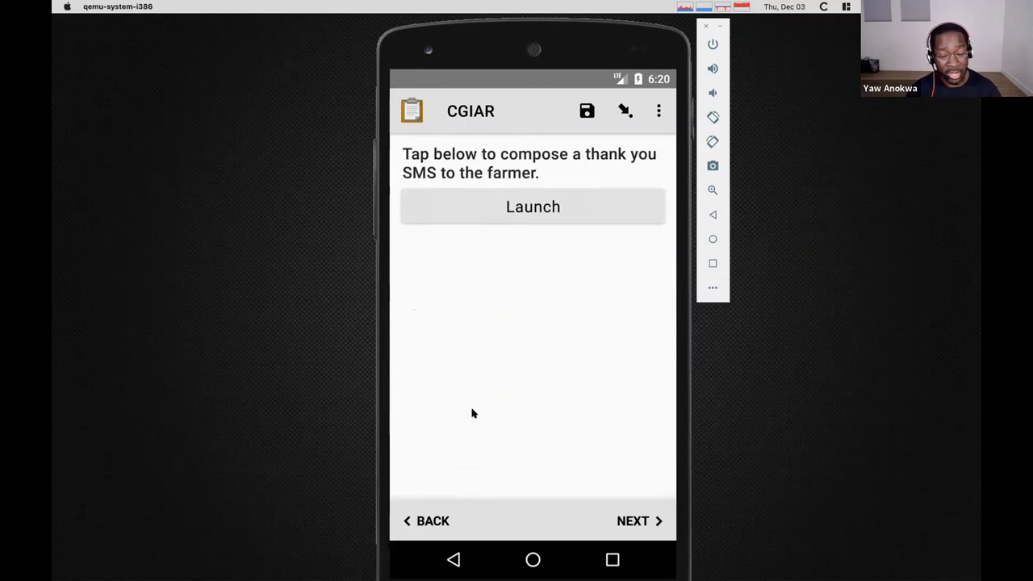
pyautogui.moveTo(473, 413); pyautogui.dragTo(584, 379)
pyautogui.scroll(-3, 528, 242)
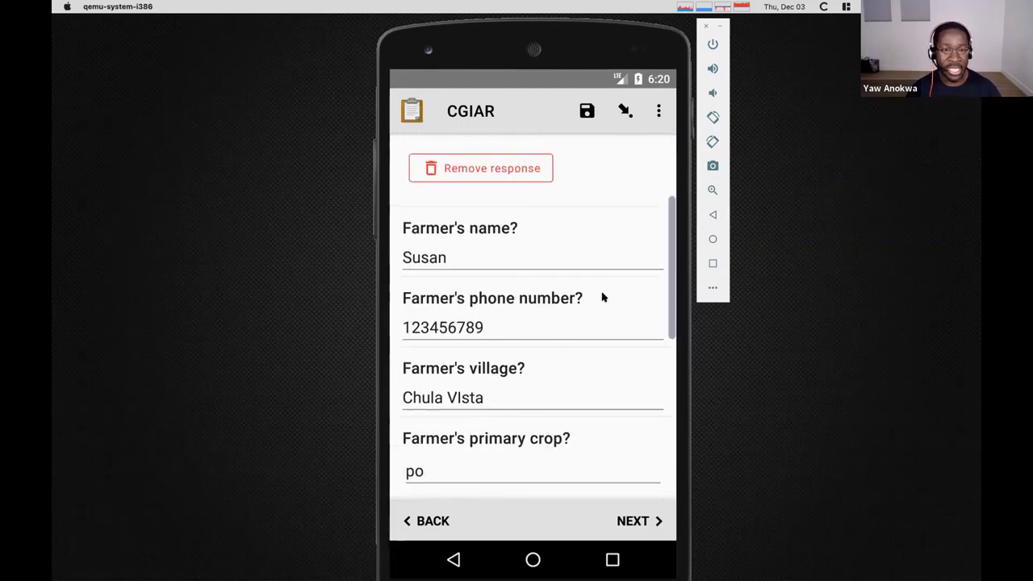
pyautogui.moveTo(602, 298); pyautogui.dragTo(454, 306)
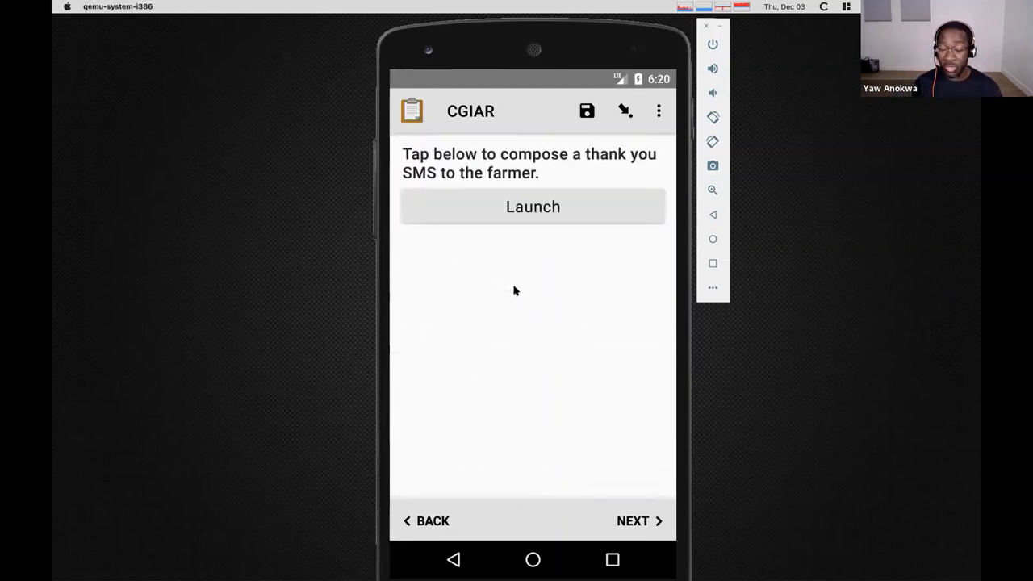
# - Launch the thank-you SMS draft and return without sending it, then save the form as finalized and exit
pyautogui.click(506, 208)
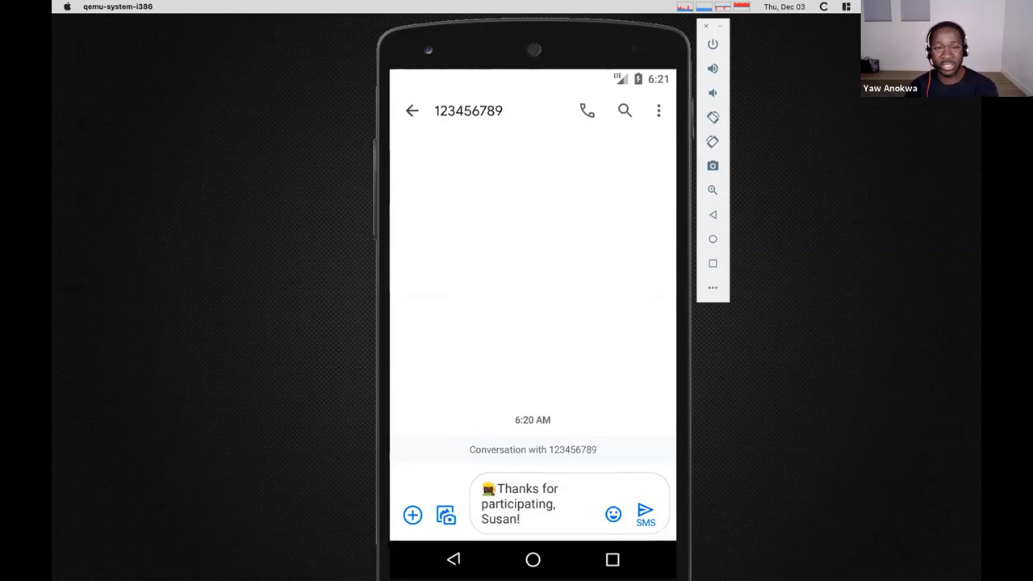
pyautogui.click(455, 560)
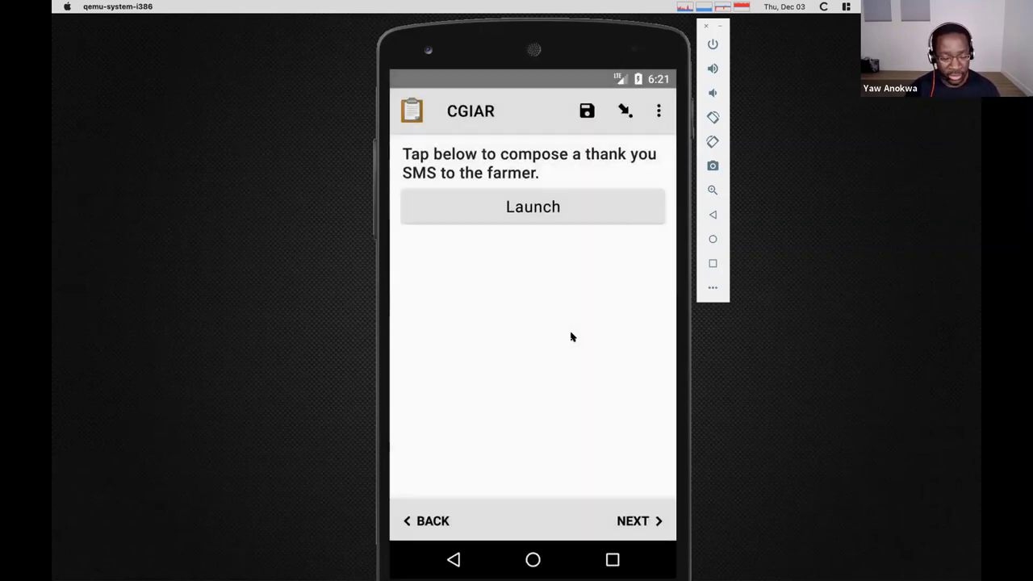
pyautogui.moveTo(613, 338); pyautogui.dragTo(501, 339)
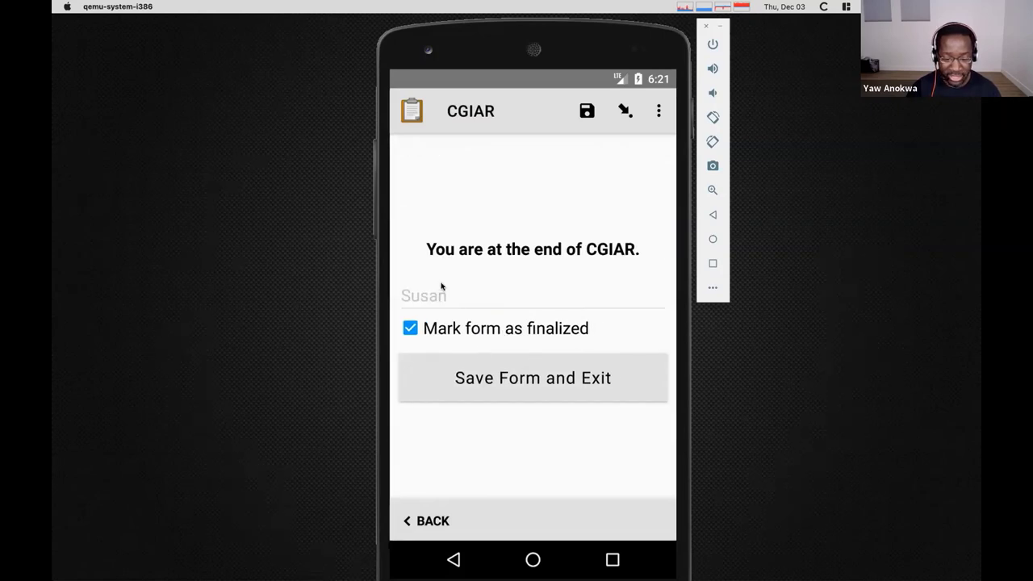
pyautogui.click(467, 367)
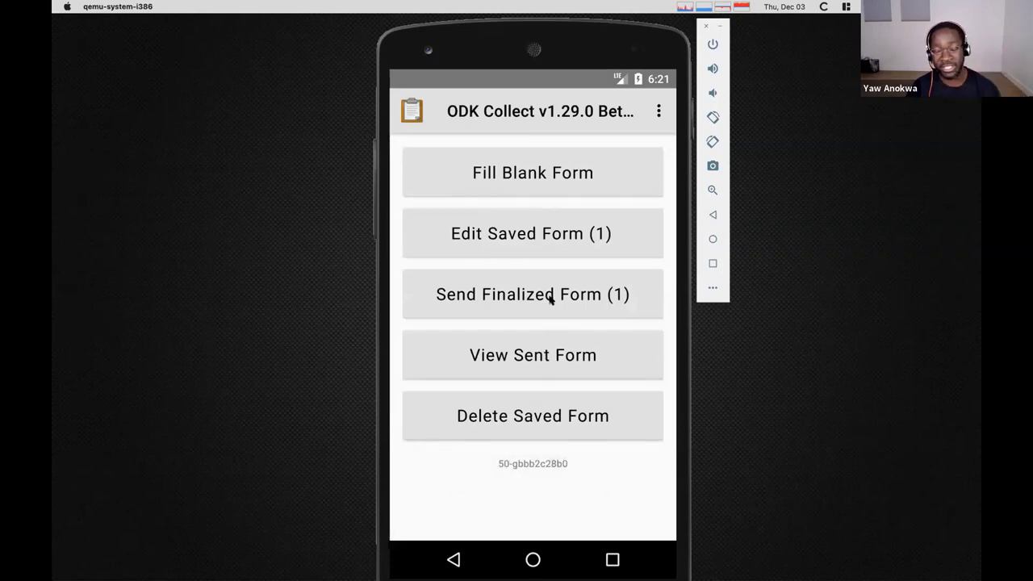
# - View the CGIAR form's map of saved forms from the blank forms list and return to the main menu
pyautogui.click(584, 186)
pyautogui.click(635, 171)
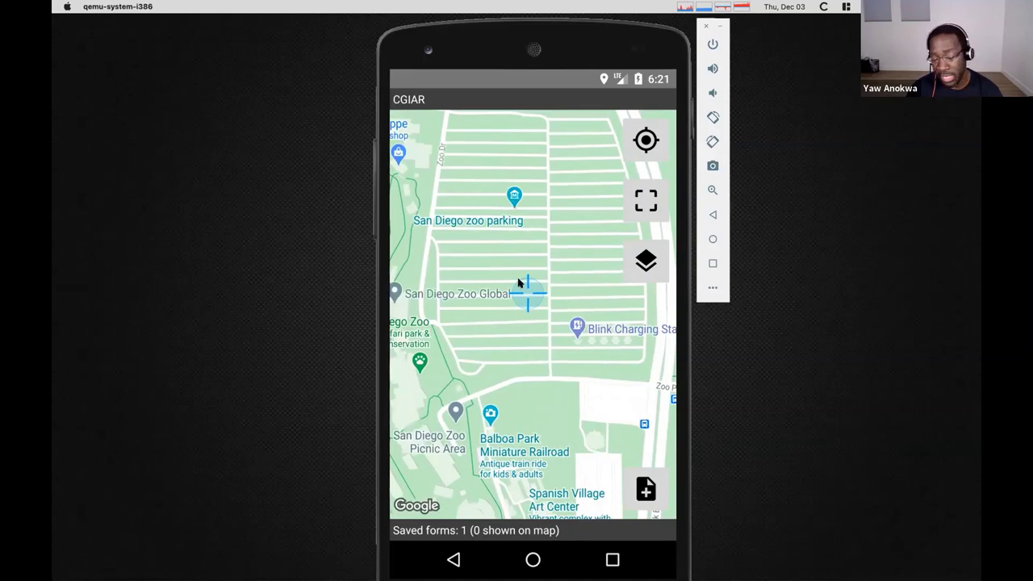
pyautogui.click(453, 560)
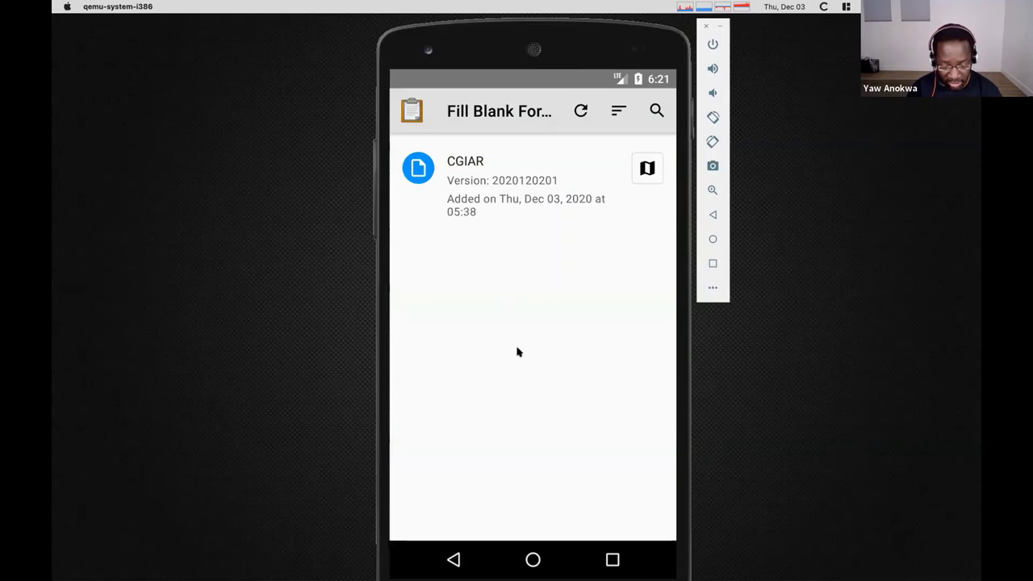
pyautogui.click(454, 563)
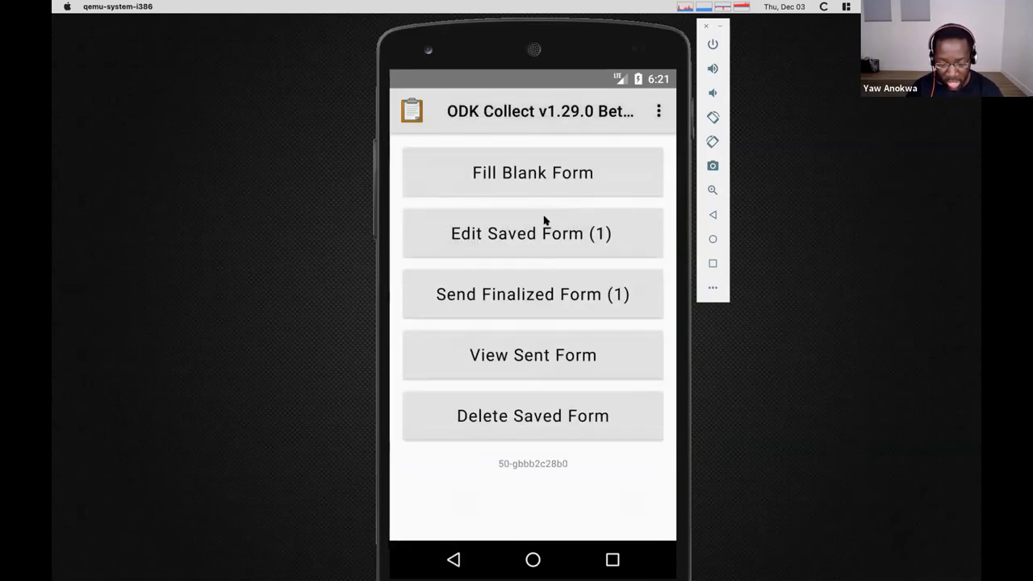
# - Open the finalized CGIAR submission from the saved forms for editing
pyautogui.click(538, 233)
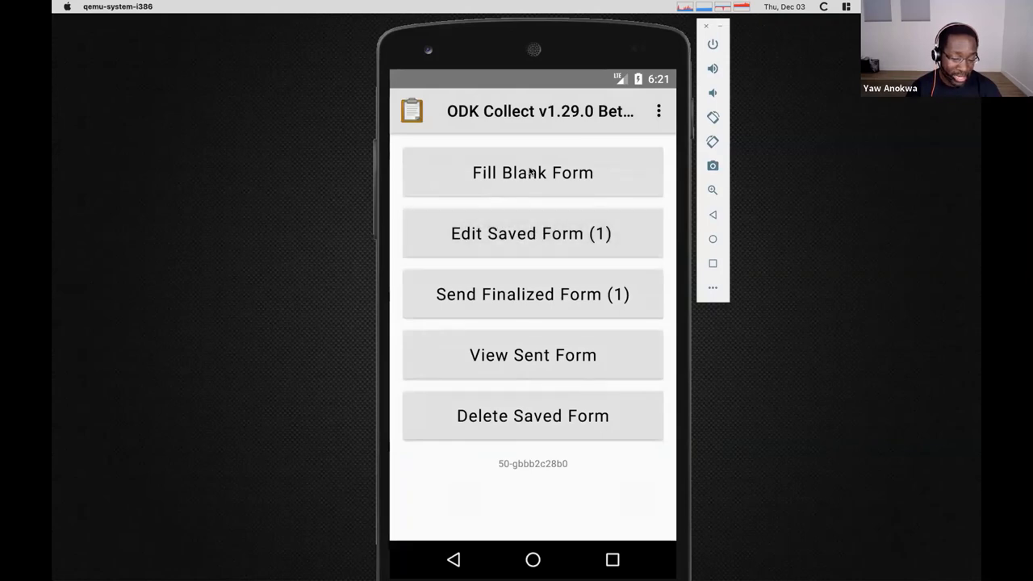
pyautogui.click(529, 171)
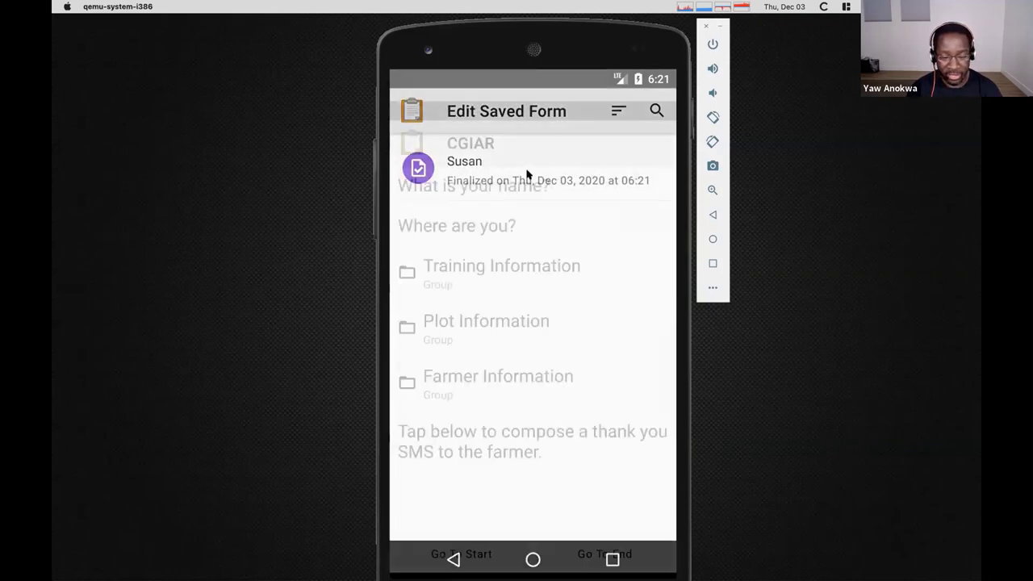
# - Answer the "What is your name?" question with the enumerator's name, then save the changes and exit the form
pyautogui.click(503, 169)
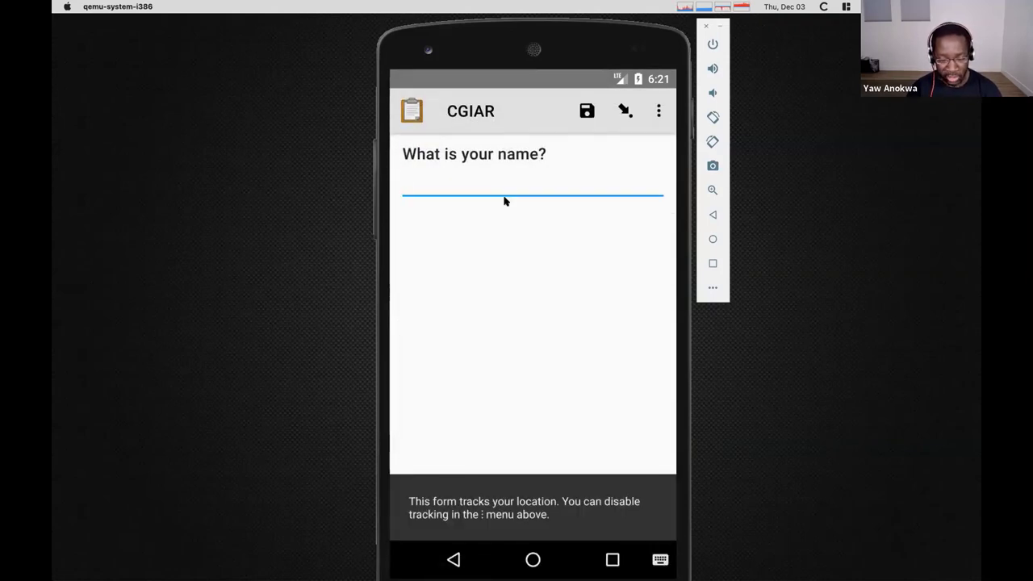
pyautogui.write('Yaw')
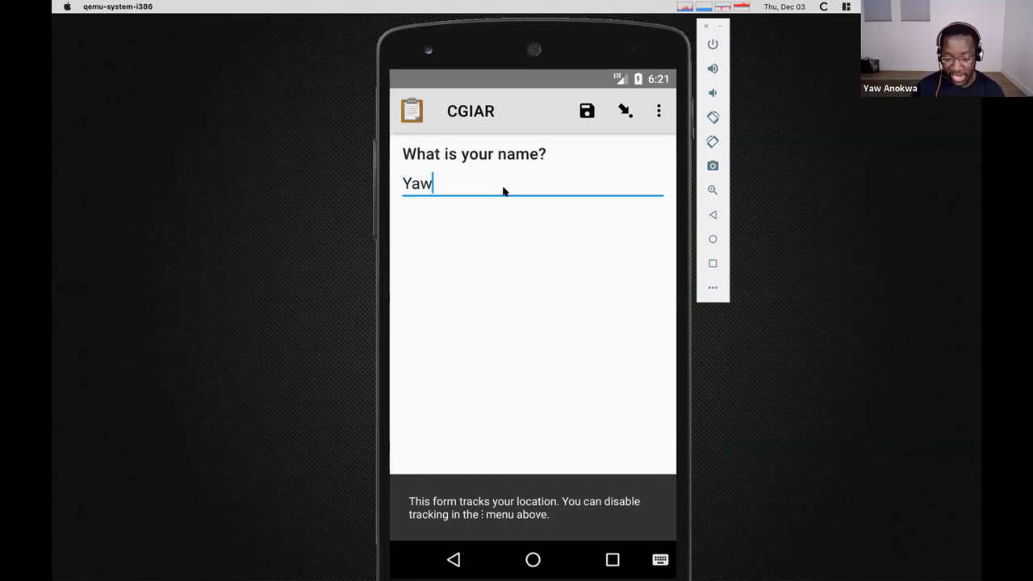
pyautogui.press('Return')
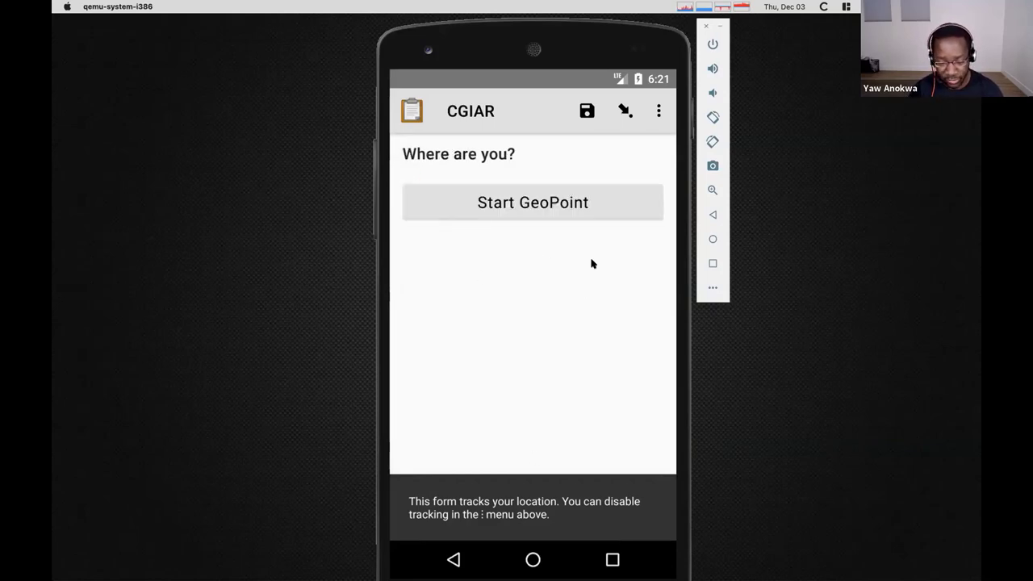
pyautogui.click(465, 550)
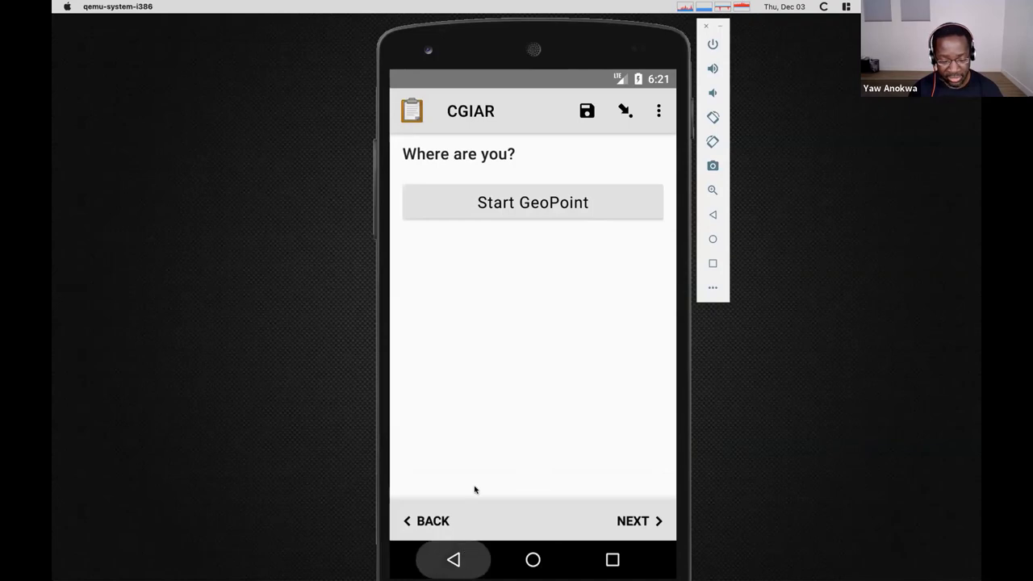
pyautogui.click(504, 295)
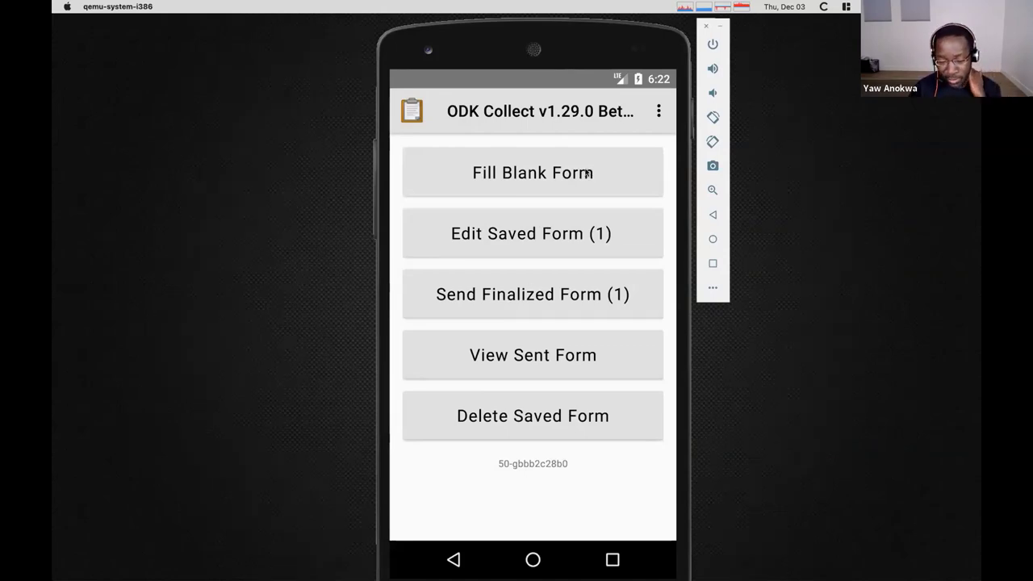
# - Start a new blank CGIAR form and replace the prefilled enumerator's name with a different name
pyautogui.click(541, 184)
pyautogui.click(539, 182)
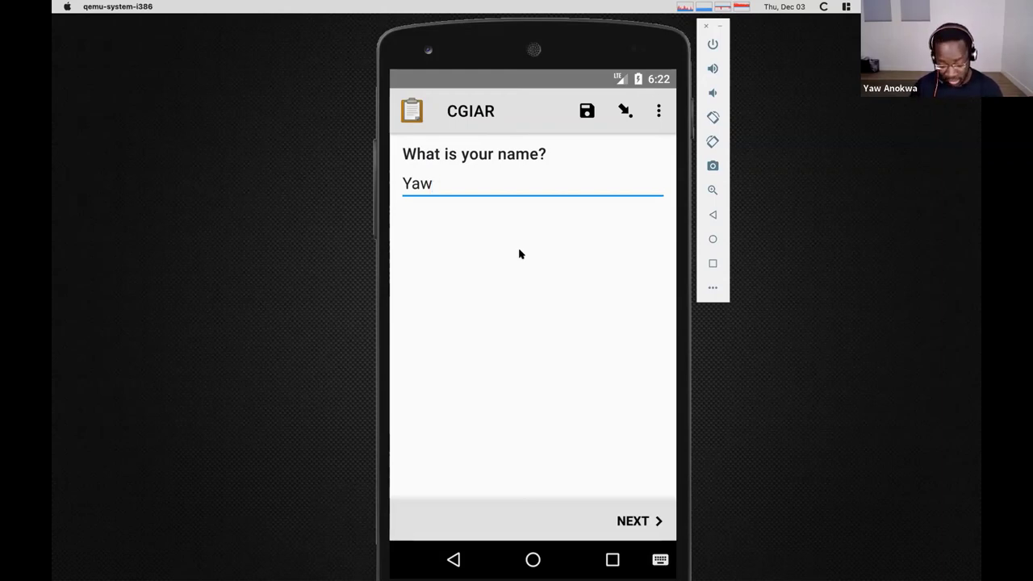
pyautogui.press('BackSpace')
pyautogui.press('BackSpace')
pyautogui.press('BackSpace')
pyautogui.write('Sua')
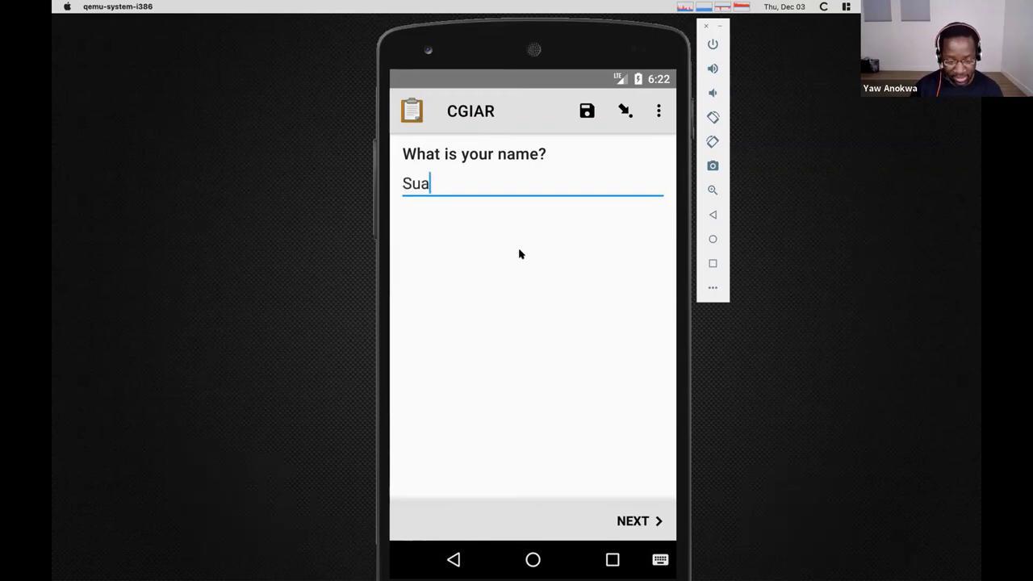
pyautogui.press('BackSpace')
pyautogui.press('BackSpace')
pyautogui.press('BackSpace')
pyautogui.write('Bob')
# - Advance to the "Where are you?" question, save the form, and exit to the main menu
pyautogui.moveTo(524, 294); pyautogui.dragTo(443, 302)
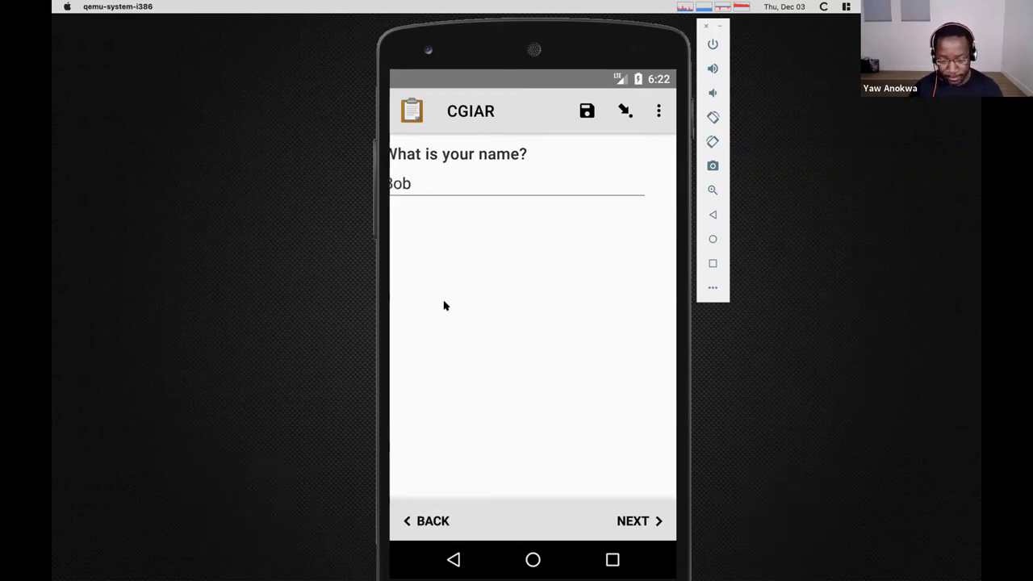
pyautogui.click(584, 105)
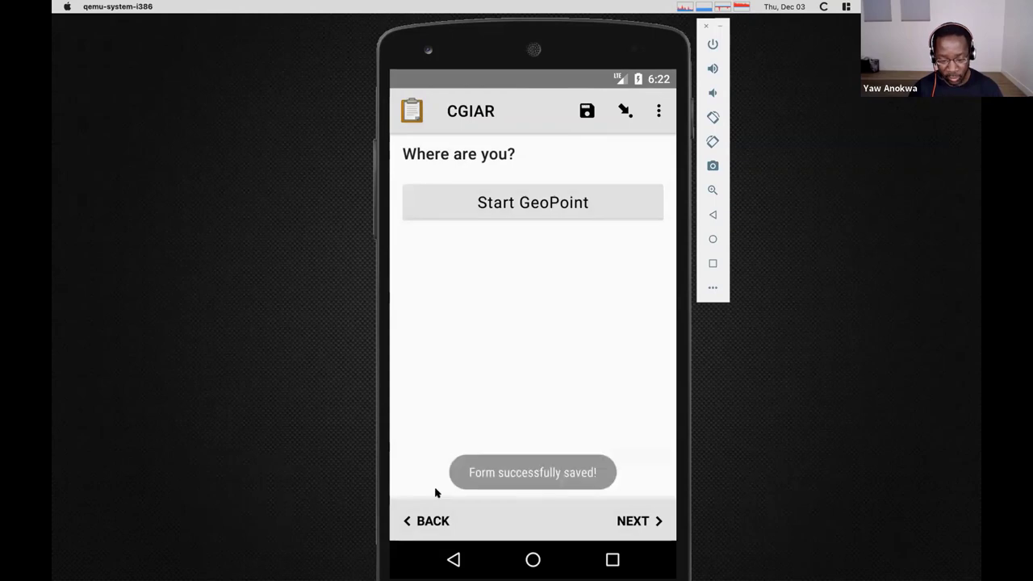
pyautogui.click(453, 560)
pyautogui.click(485, 326)
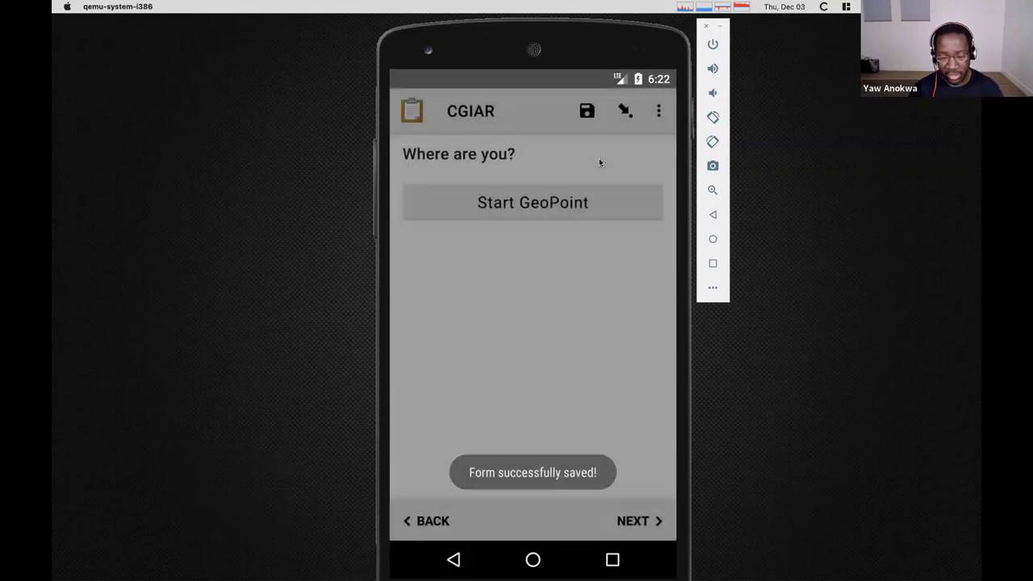
# - Open another blank CGIAR form to check the prefilled name, then exit without saving it
pyautogui.click(509, 184)
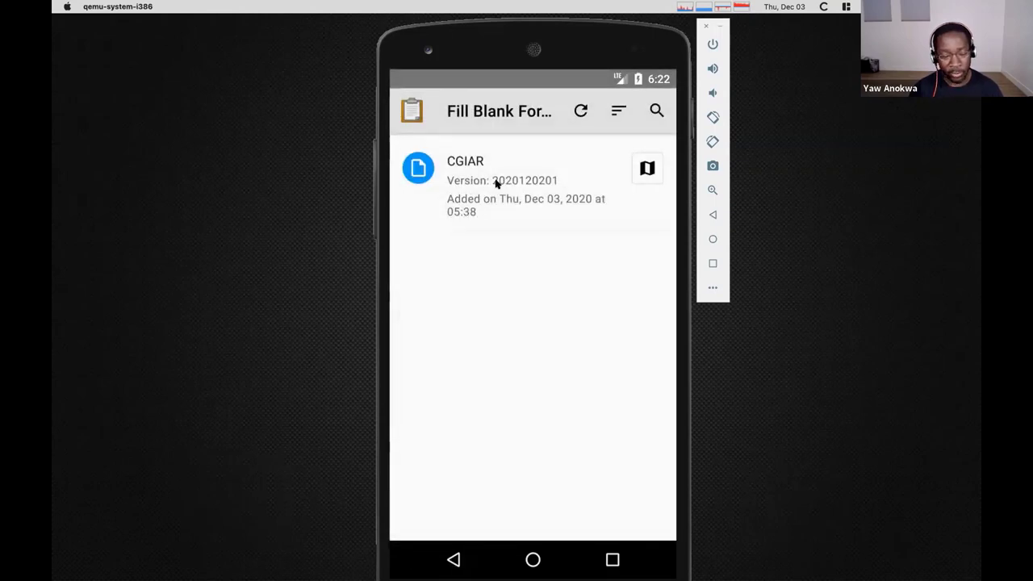
pyautogui.click(498, 180)
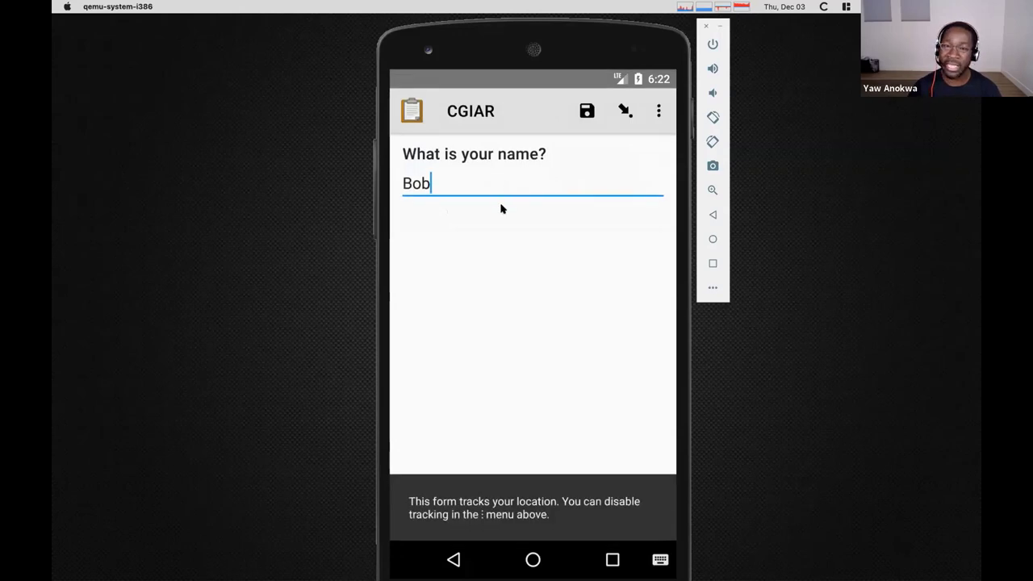
pyautogui.moveTo(516, 296); pyautogui.dragTo(625, 258)
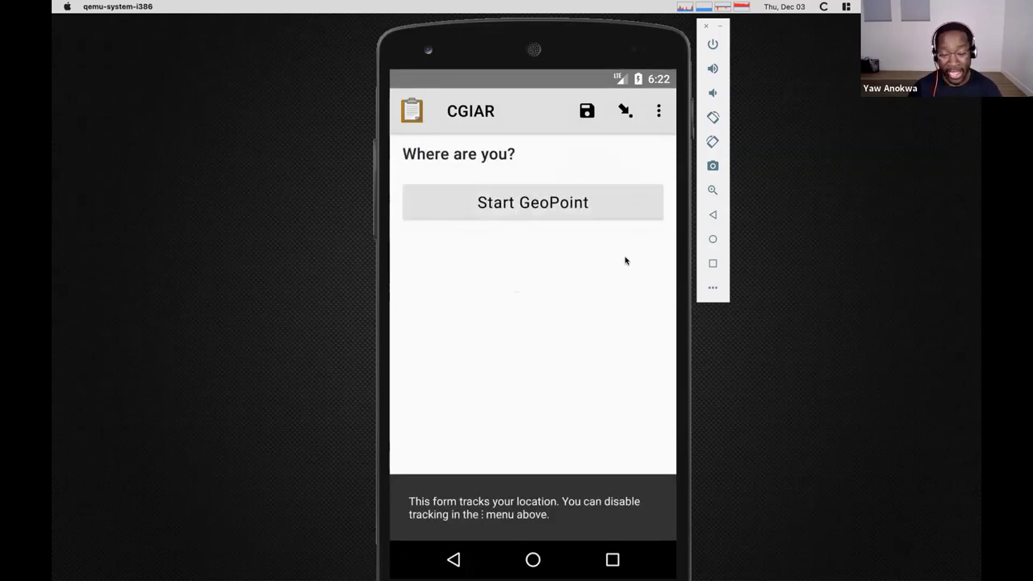
pyautogui.click(456, 560)
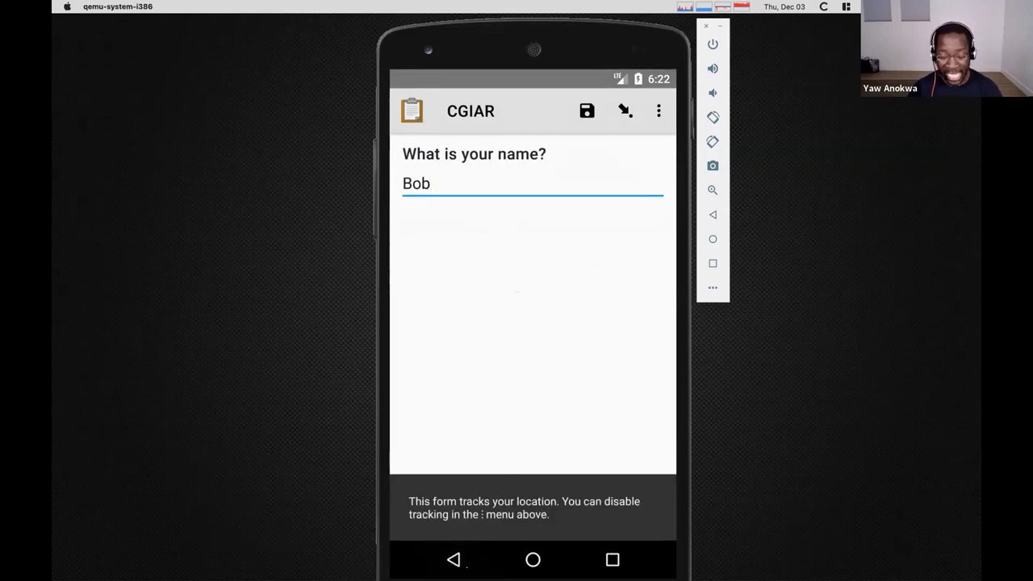
pyautogui.click(468, 557)
pyautogui.click(524, 347)
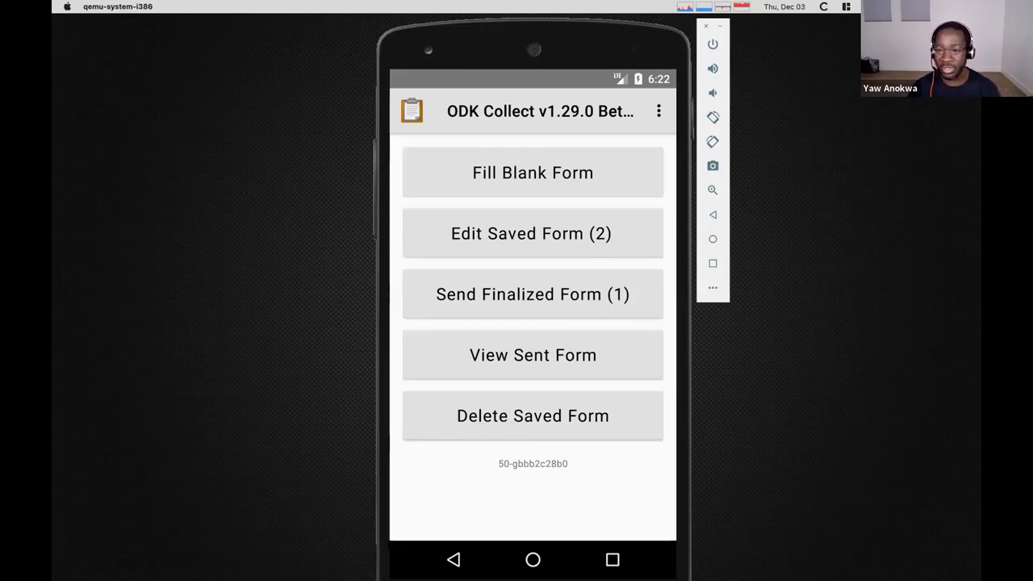
# - Send the finalized CGIAR submission to the server and dismiss the upload results
pyautogui.click(519, 291)
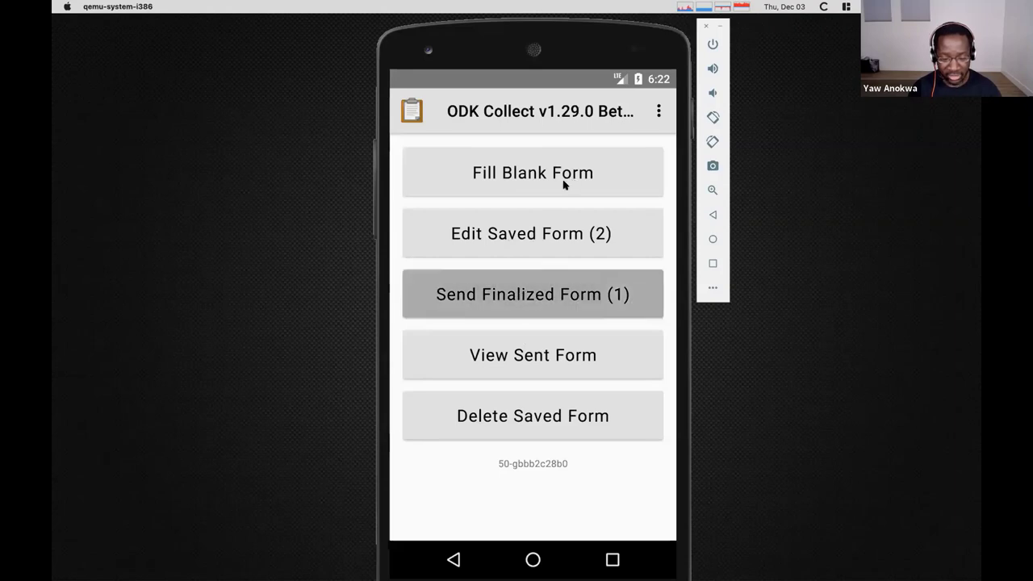
pyautogui.click(590, 186)
pyautogui.click(585, 524)
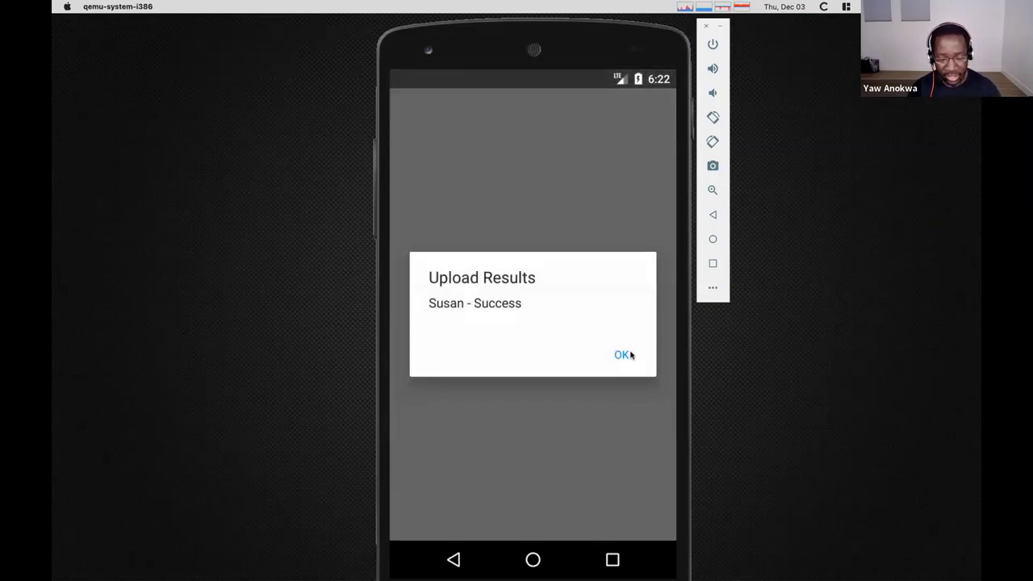
pyautogui.click(629, 355)
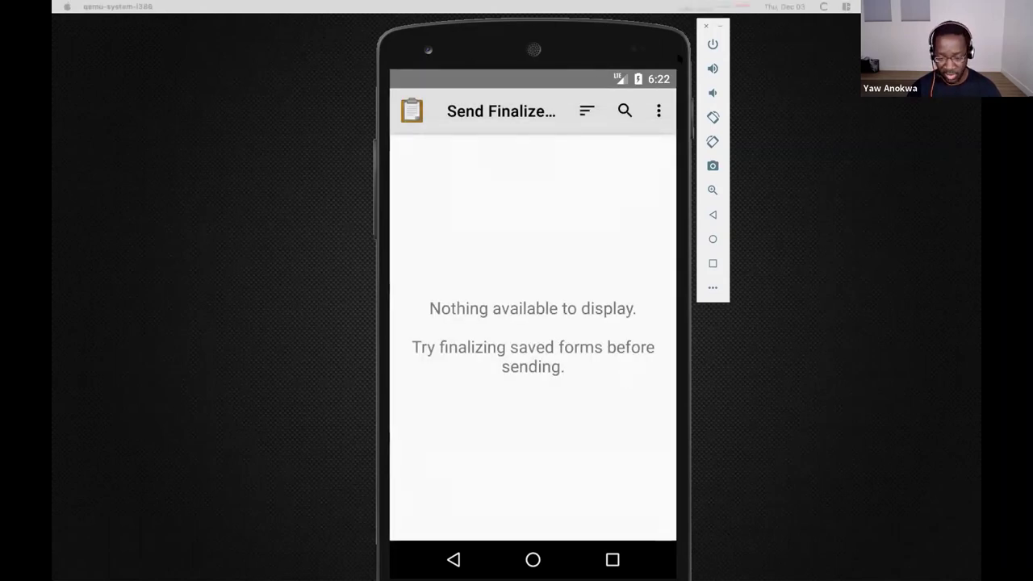
pyautogui.press('super+shift+4')
pyautogui.press('space')
pyautogui.press('Escape')
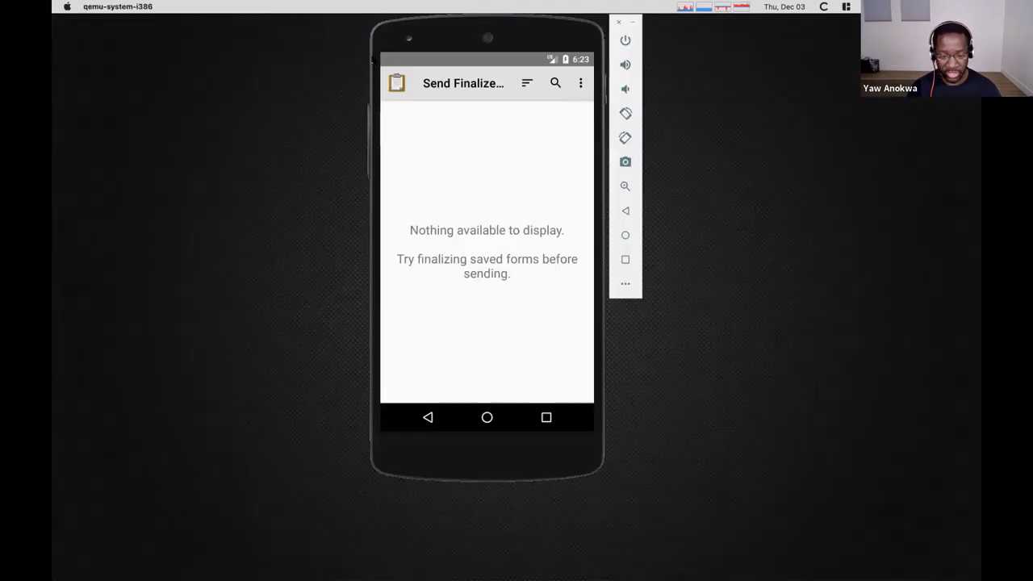
# - Quit the Android emulator, switch to ODK Central in Chrome, and open the CGIAR form's submissions
pyautogui.press('super+q')
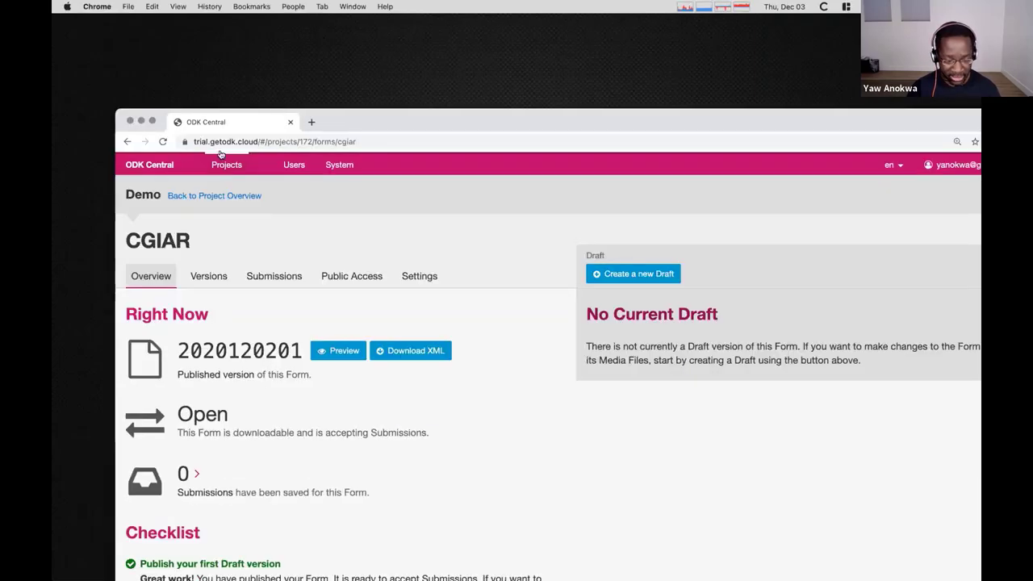
pyautogui.click(152, 122)
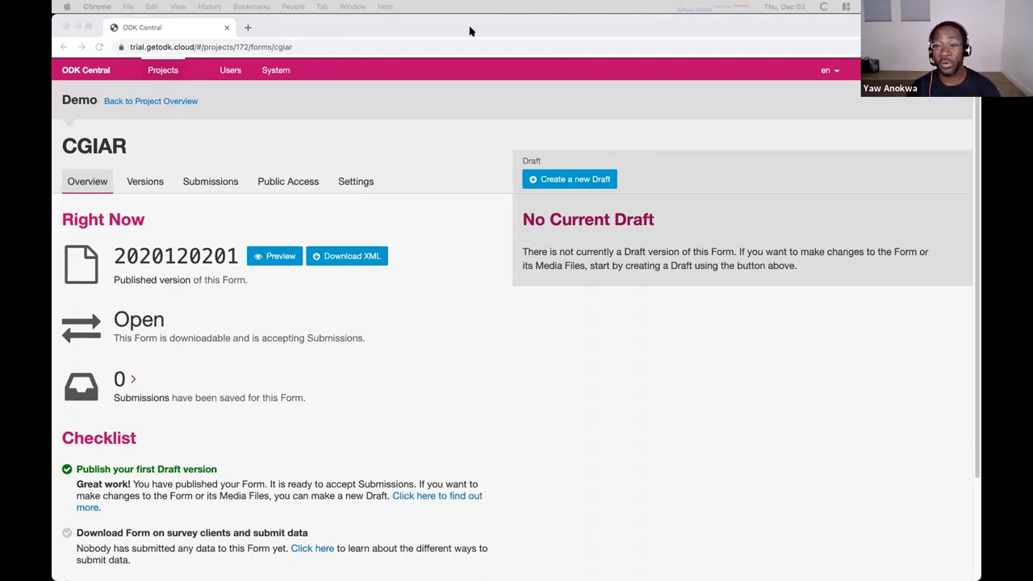
pyautogui.click(323, 414)
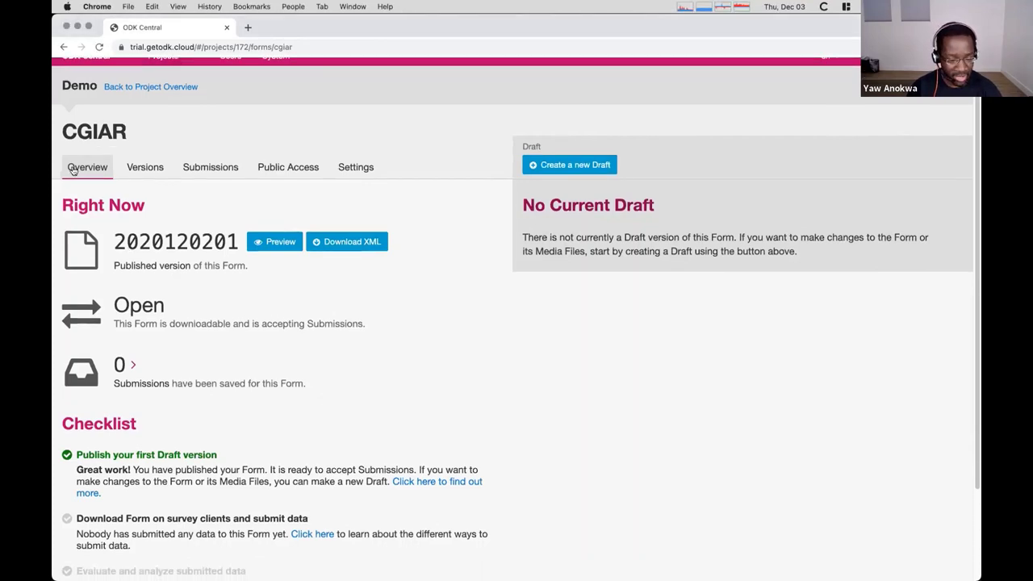
pyautogui.click(182, 166)
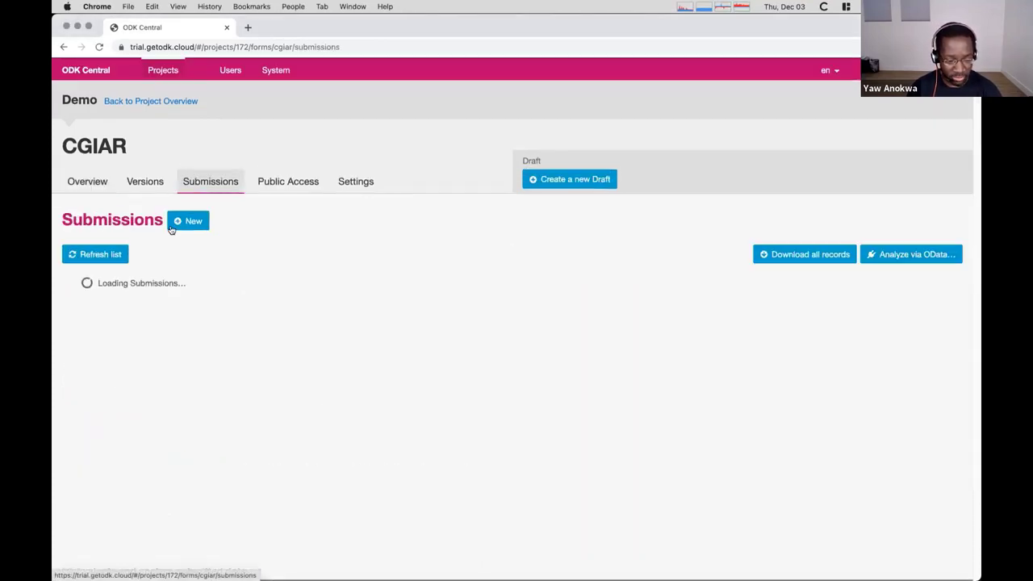
# - Examine the uploaded submission's columns, from the enumerator name through the farmer recording to the instance ID
pyautogui.hscroll(5, 255, 319)
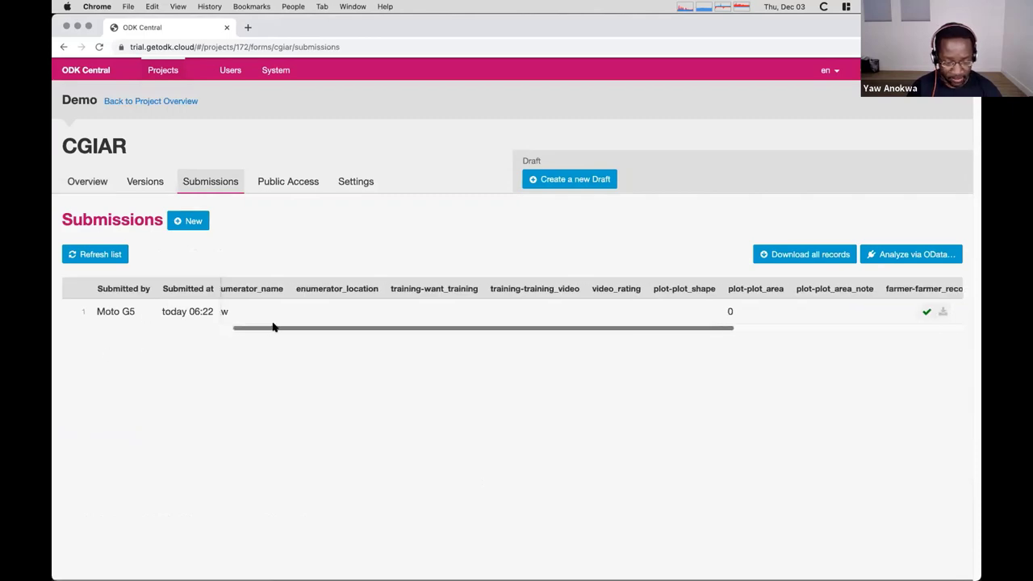
pyautogui.hscroll(-5, 267, 331)
pyautogui.hscroll(5, 236, 327)
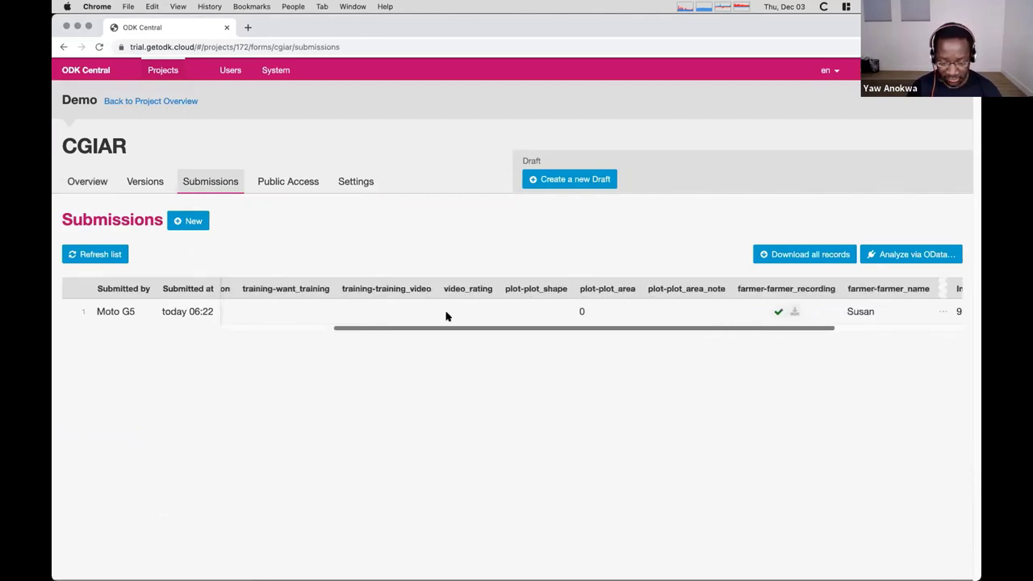
pyautogui.hscroll(-5, 445, 314)
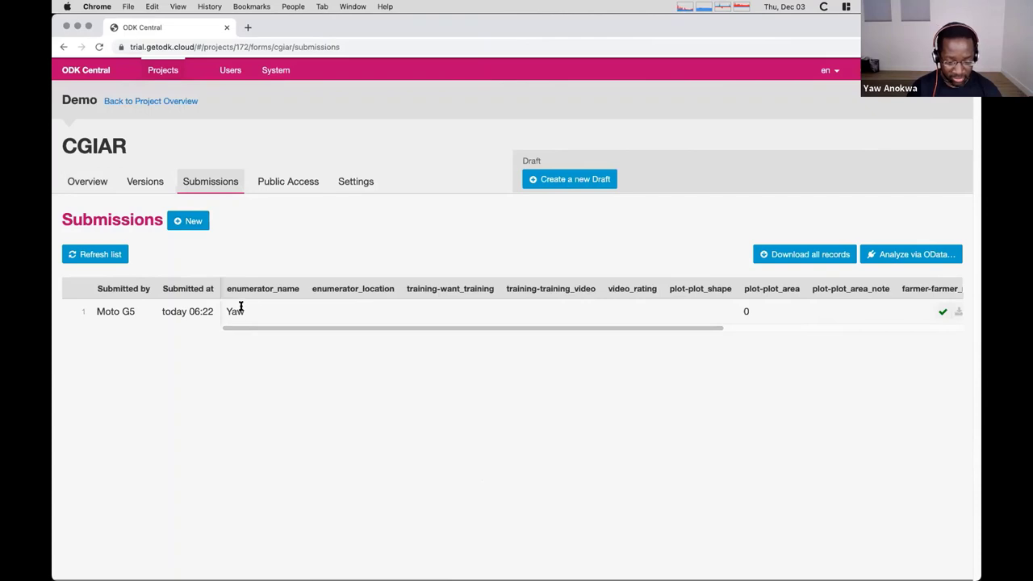
pyautogui.hscroll(5, 369, 315)
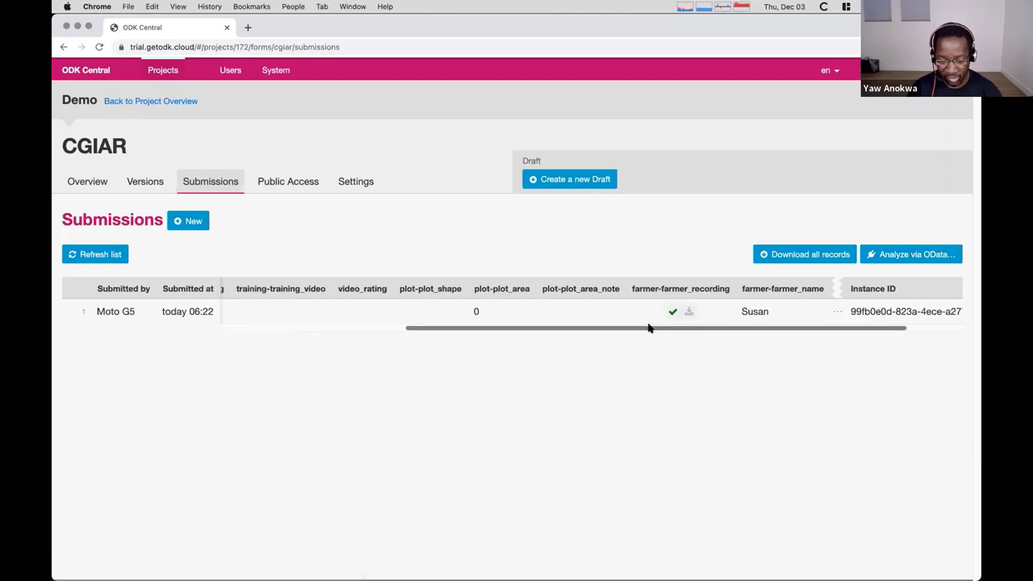
pyautogui.hscroll(-5, 606, 328)
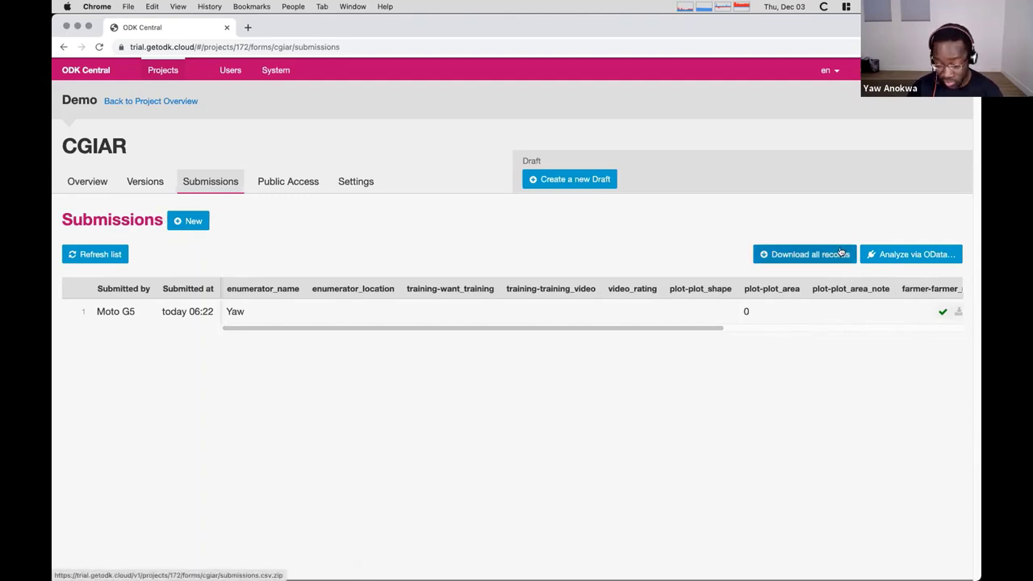
# - Download all submission records as cgiar.zip, view the exported cgiar spreadsheet in Numbers at 200% zoom, and close it
pyautogui.click(840, 254)
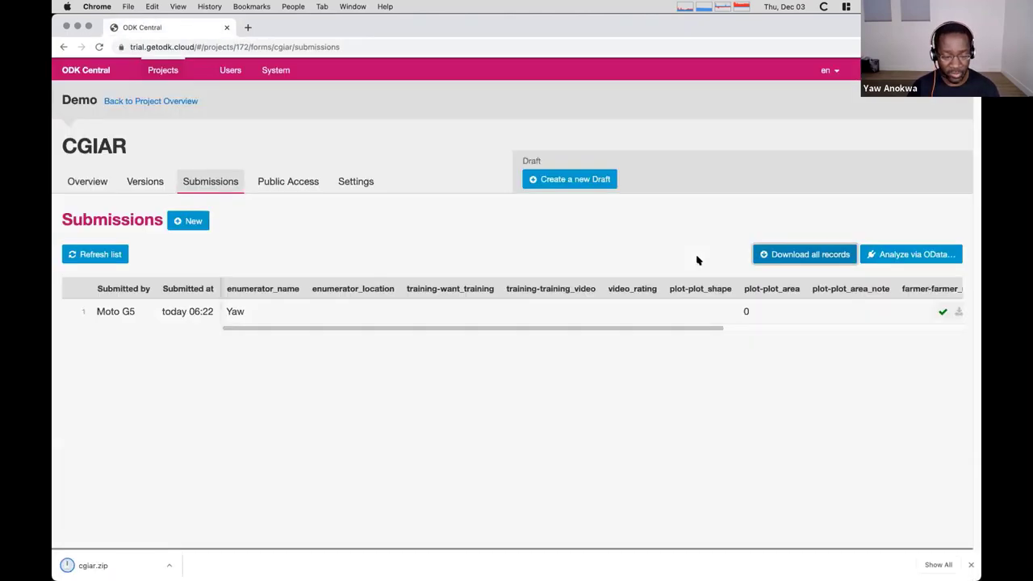
pyautogui.click(118, 566)
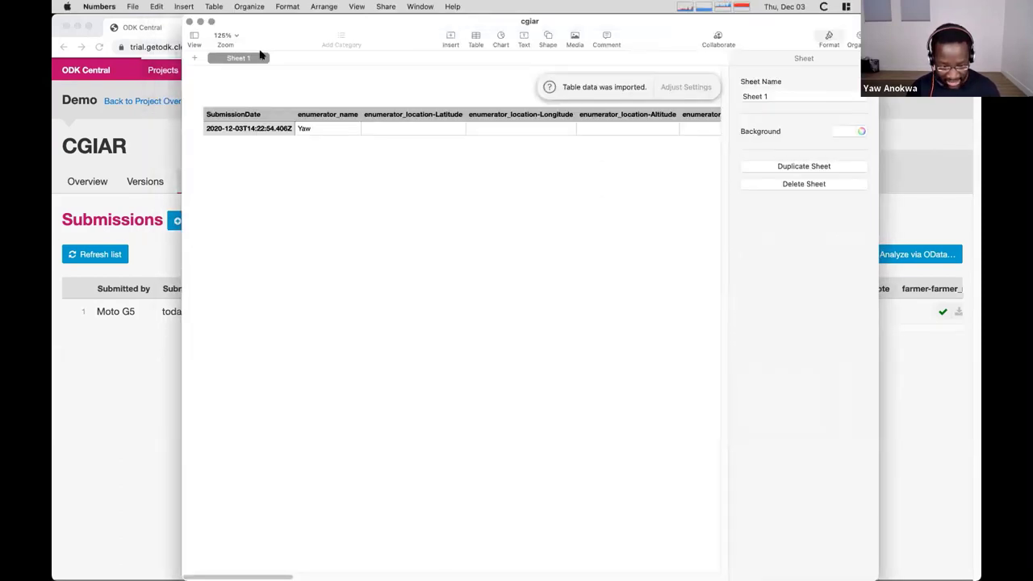
pyautogui.click(238, 36)
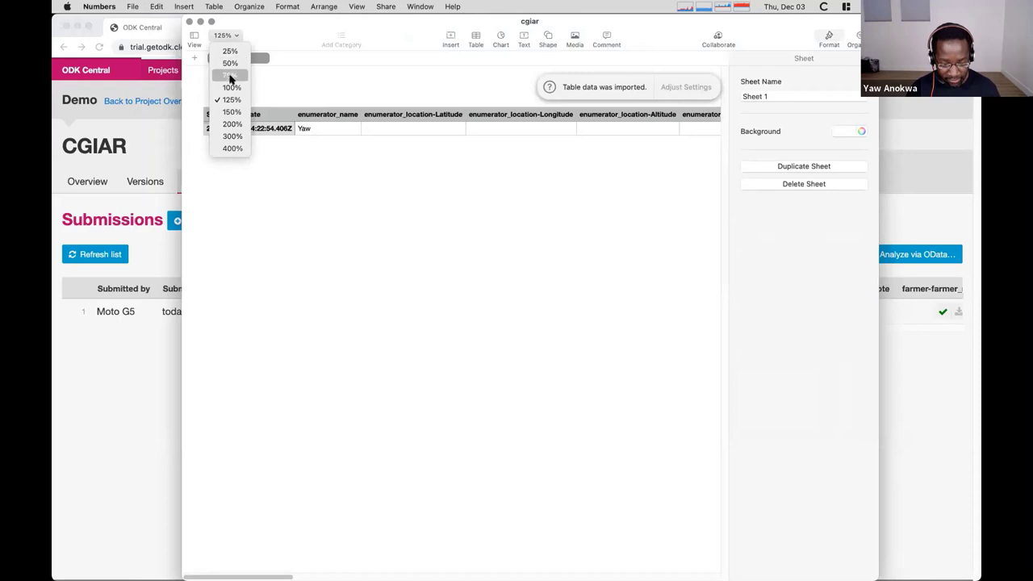
pyautogui.click(232, 123)
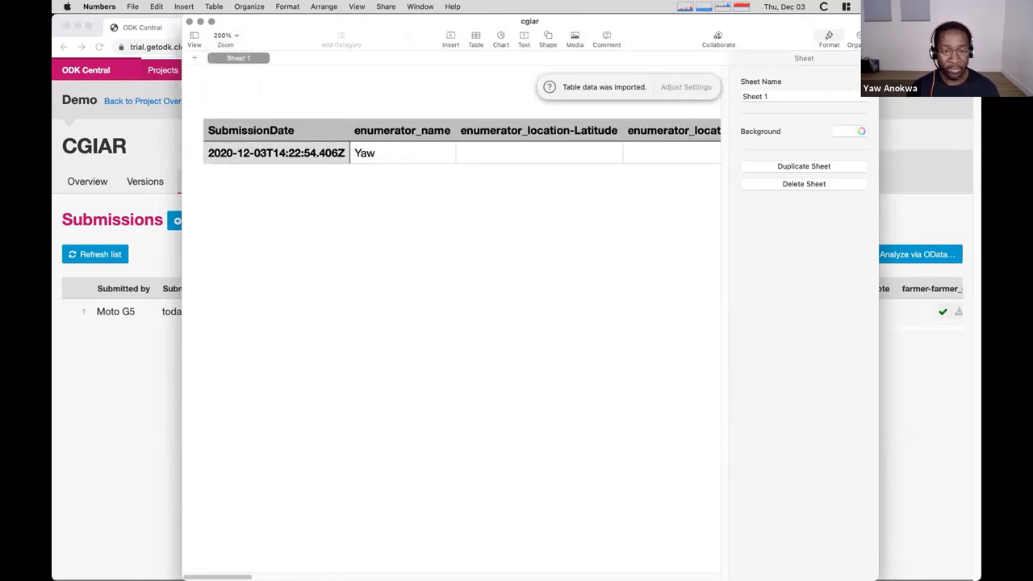
pyautogui.press('super+w')
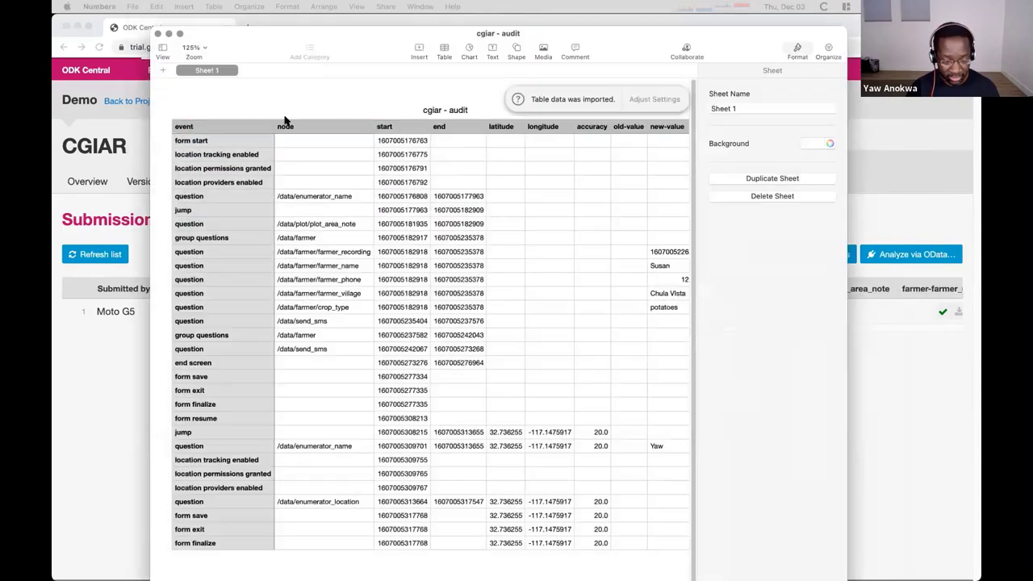
# - View the "cgiar - audit" spreadsheet at 200% zoom
pyautogui.click(200, 36)
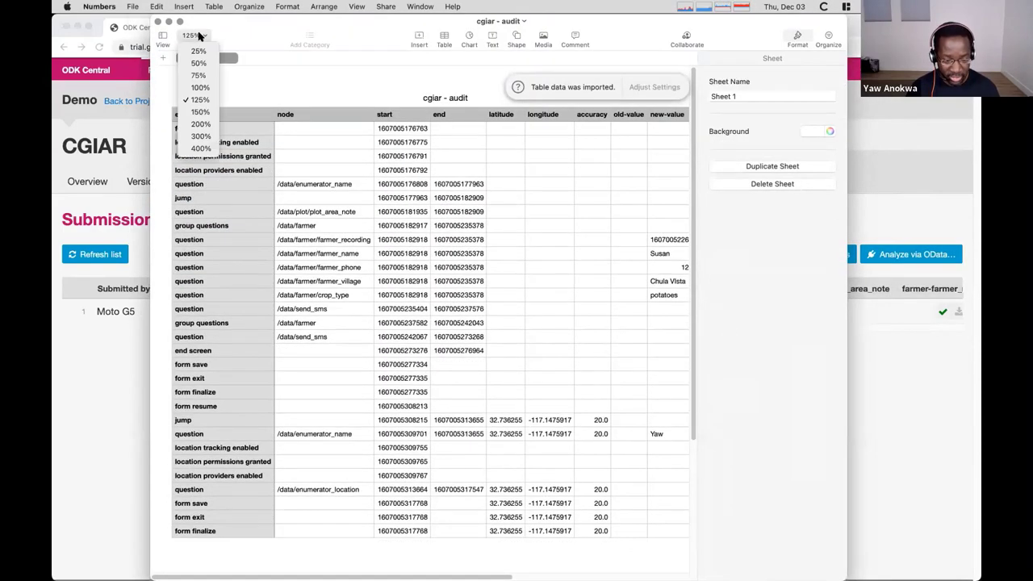
pyautogui.click(201, 125)
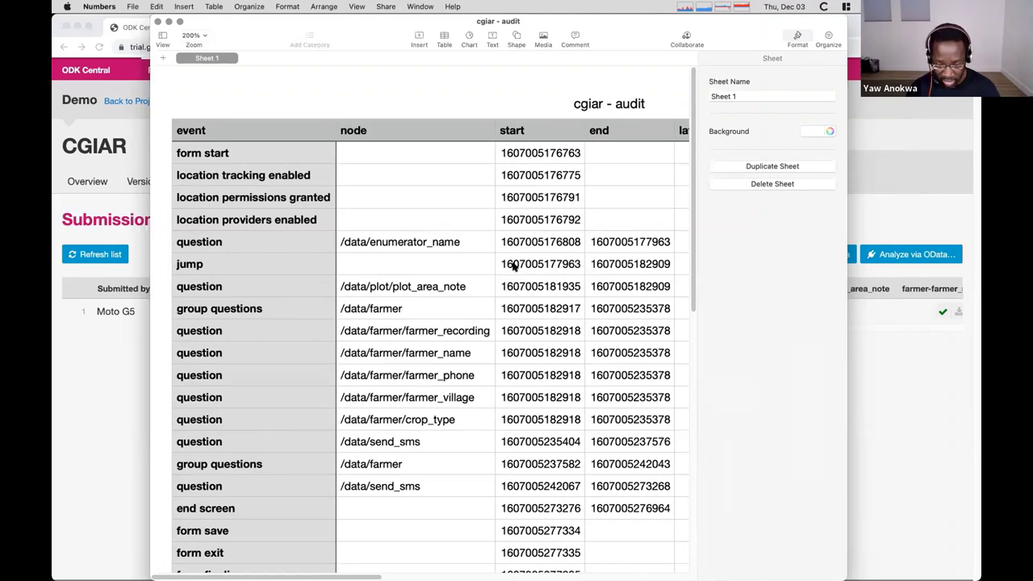
# - Examine the audit log's timestamps, coordinates and answer-value columns down to the last row, widening the spreadsheet window for the extra columns
pyautogui.hscroll(5, 507, 292)
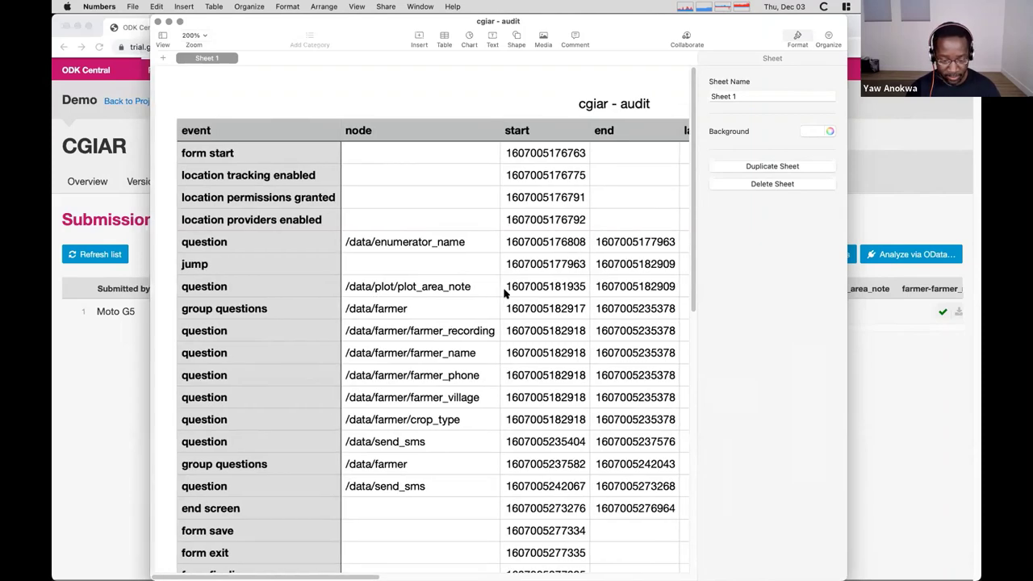
pyautogui.scroll(-5, 502, 294)
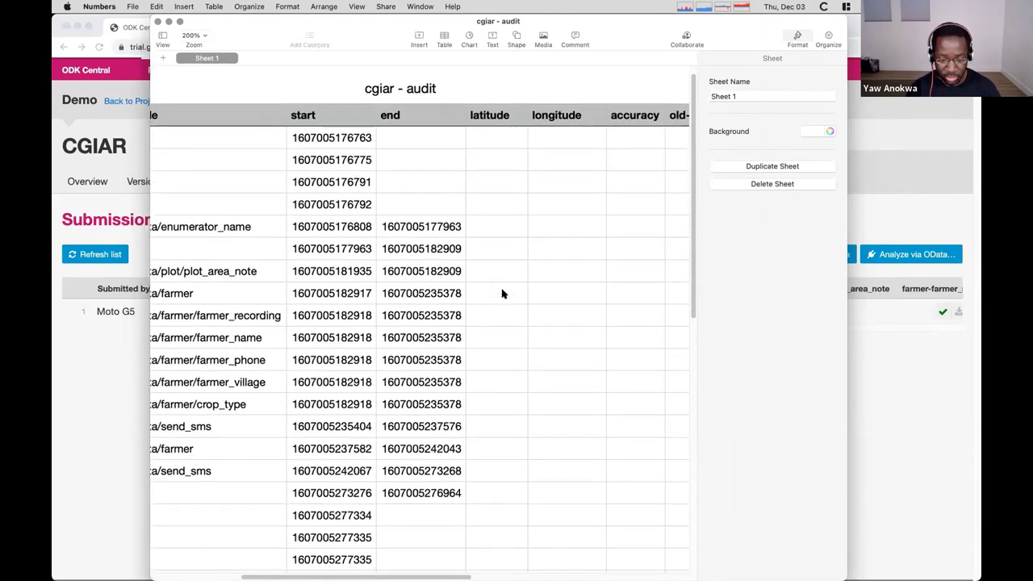
pyautogui.scroll(-5, 500, 296)
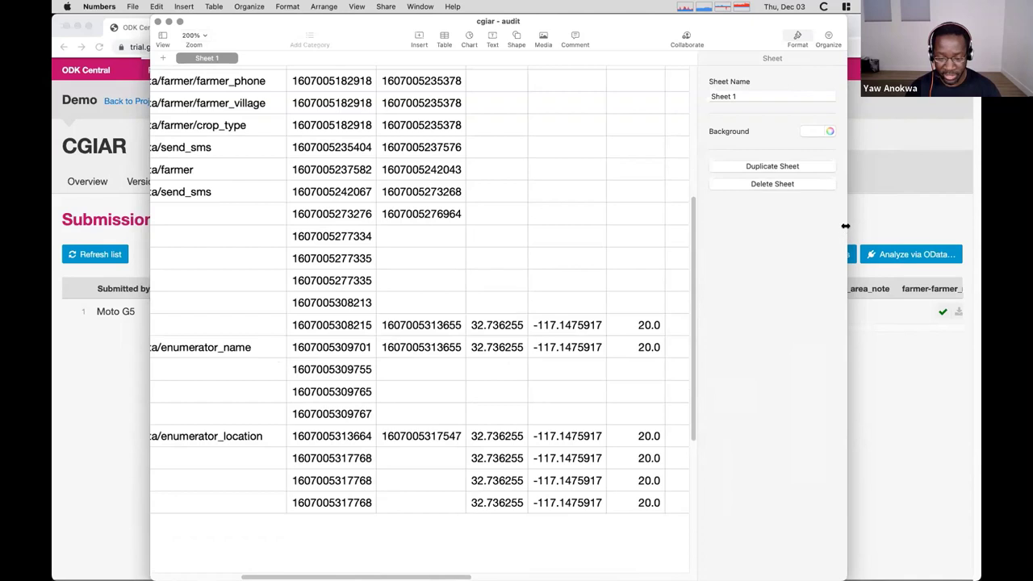
pyautogui.moveTo(845, 225); pyautogui.dragTo(979, 226)
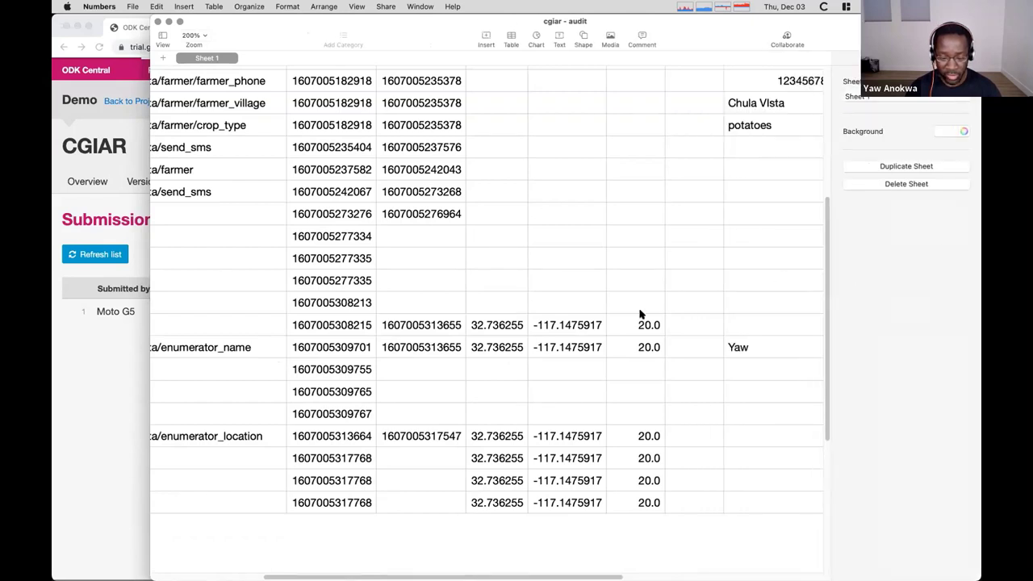
pyautogui.hscroll(-5, 641, 314)
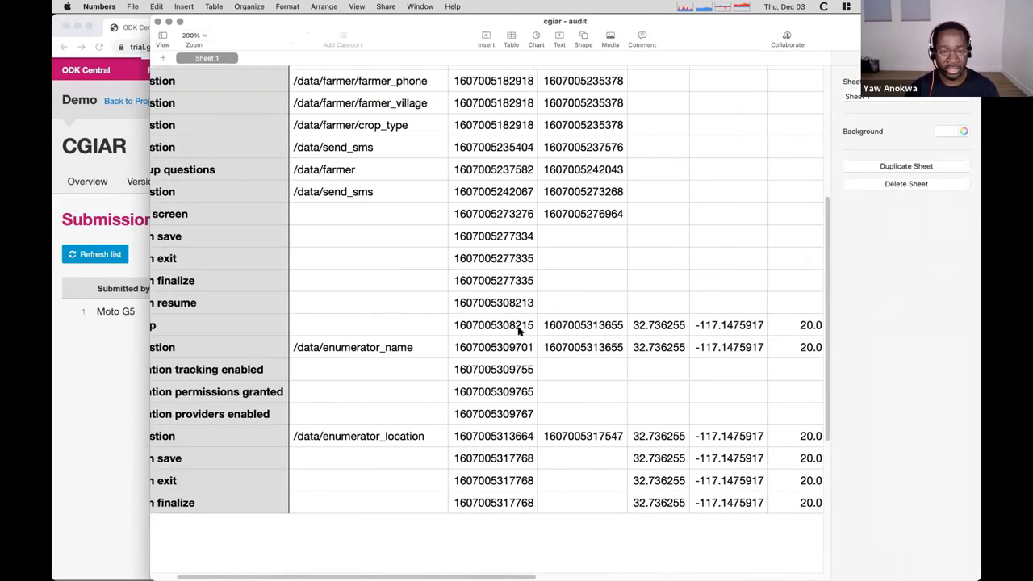
pyautogui.click(386, 306)
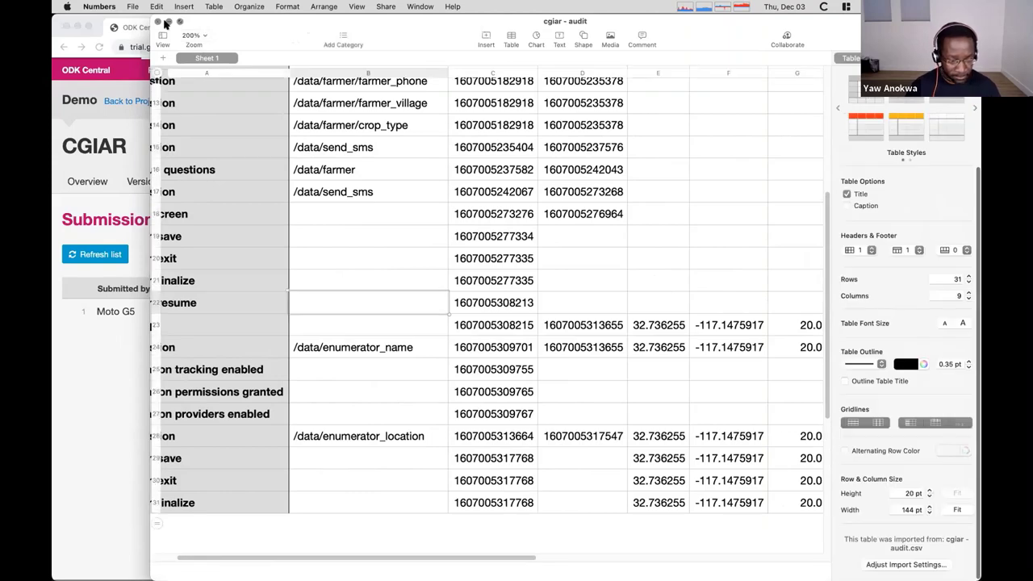
# - Minimize the audit spreadsheet, return to ODK Central in Chrome, and open the Farmer Registration form's submissions in the Demo project
pyautogui.click(167, 23)
pyautogui.click(347, 234)
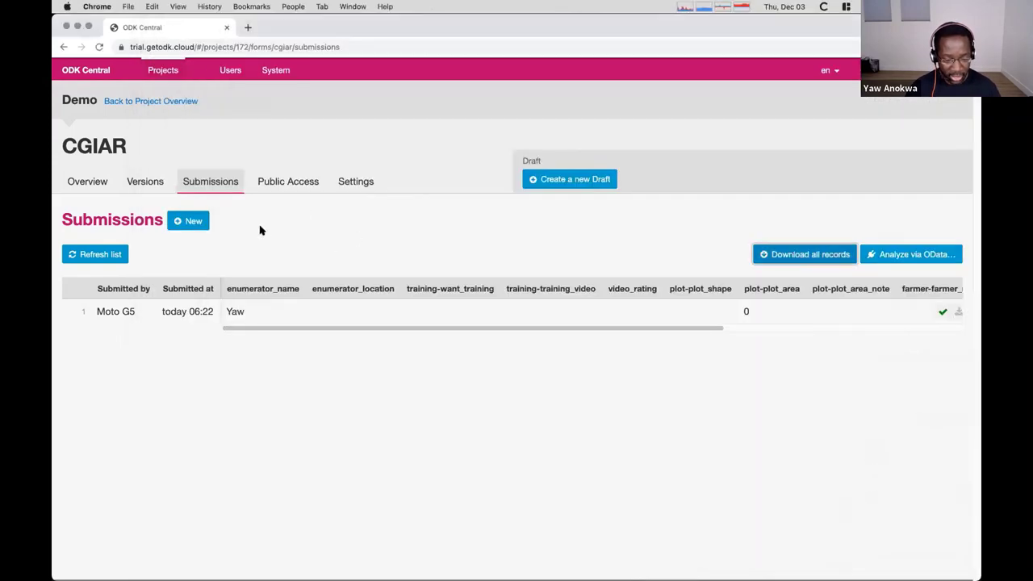
pyautogui.click(153, 102)
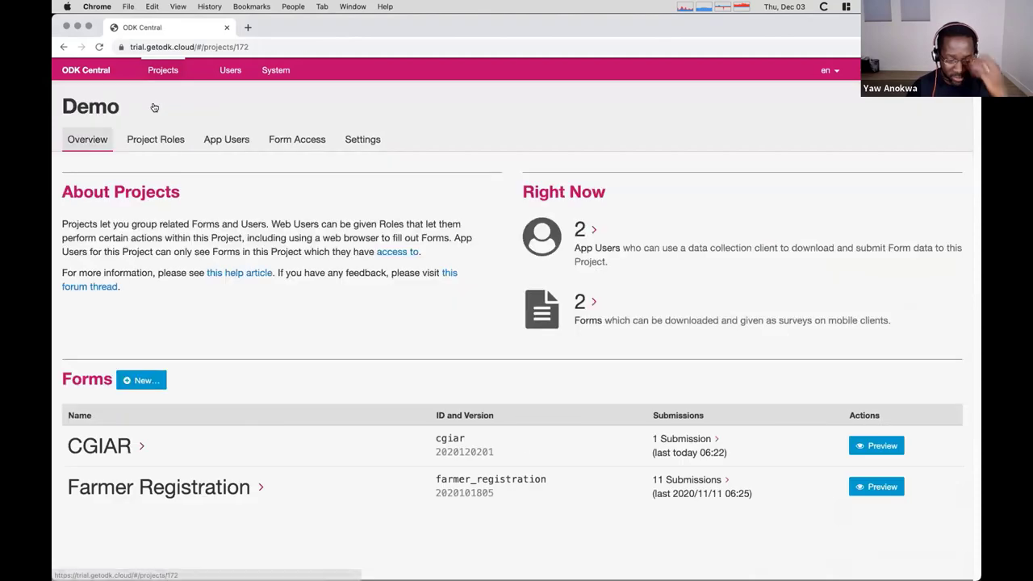
pyautogui.click(181, 481)
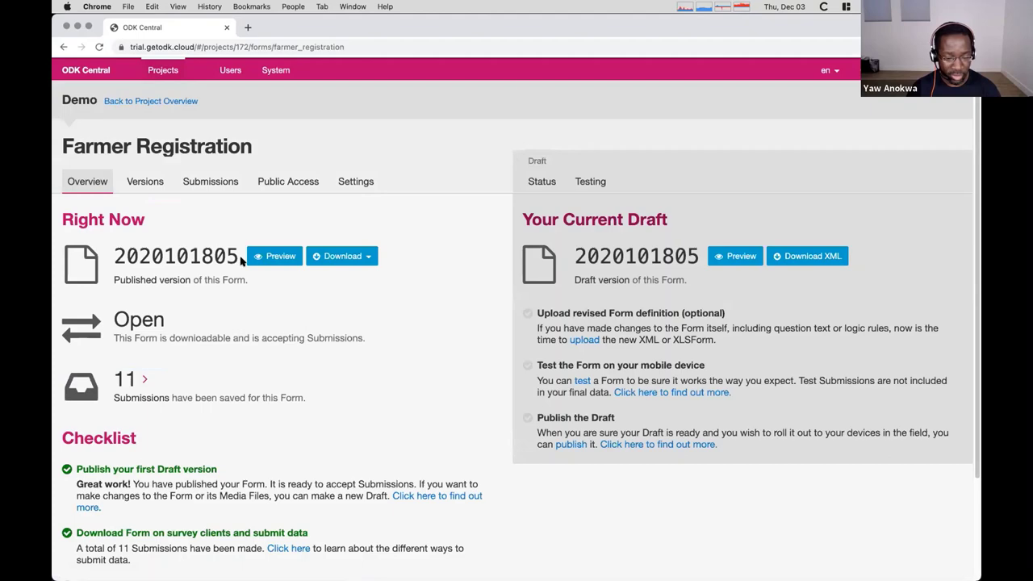
pyautogui.click(194, 185)
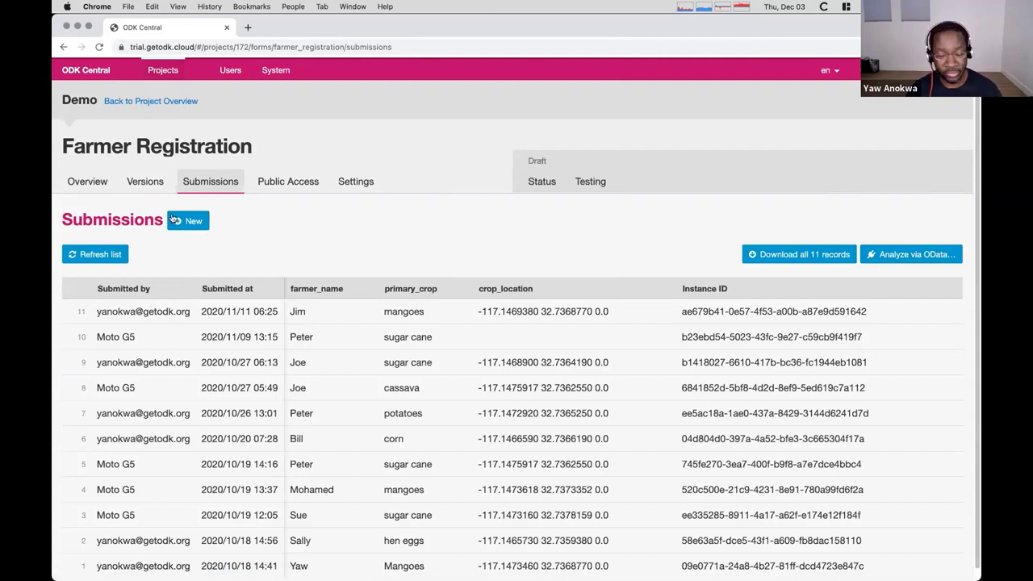
pyautogui.scroll(-1, 388, 484)
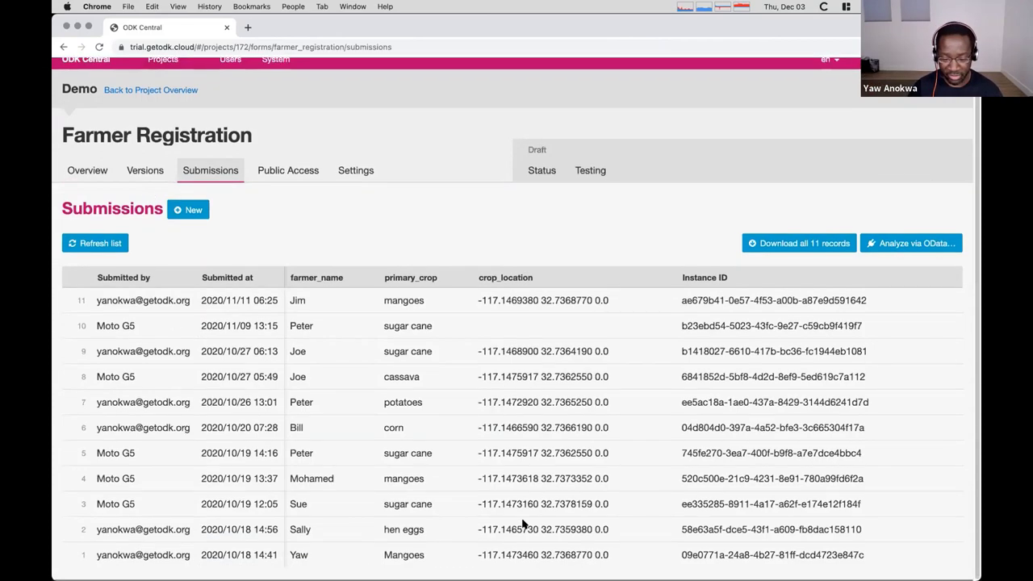
# - Open a new Farmer Registration web submission at 175% zoom and preview its French version before returning to English
pyautogui.click(192, 215)
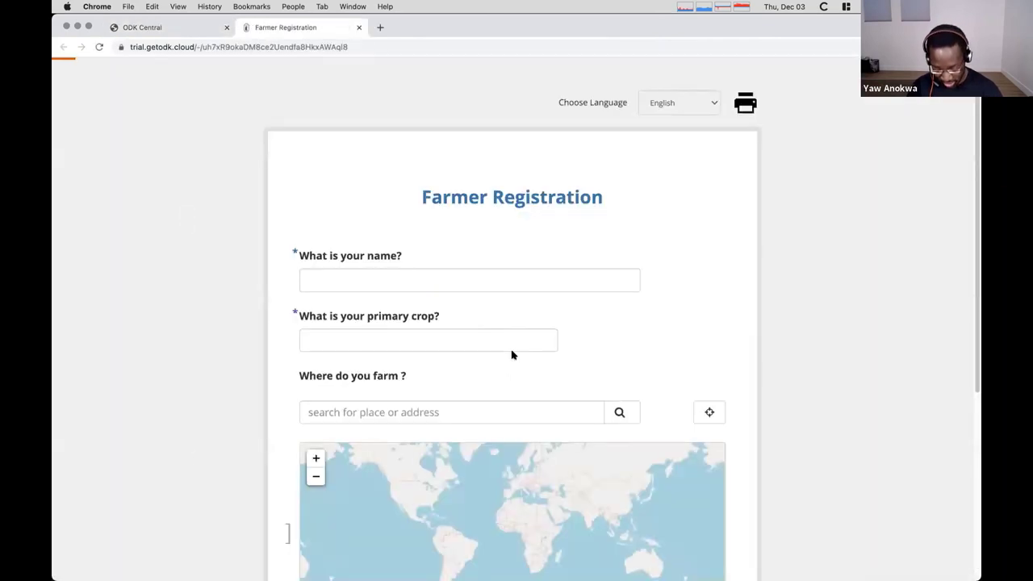
pyautogui.press('super+equal')
pyautogui.press('super+equal')
pyautogui.click(717, 127)
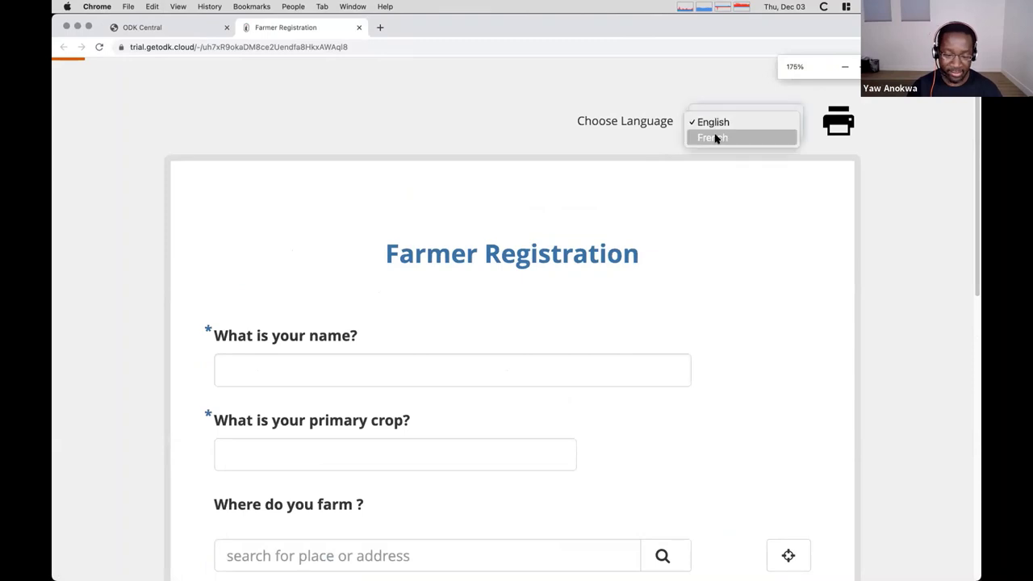
pyautogui.click(715, 138)
pyautogui.click(721, 123)
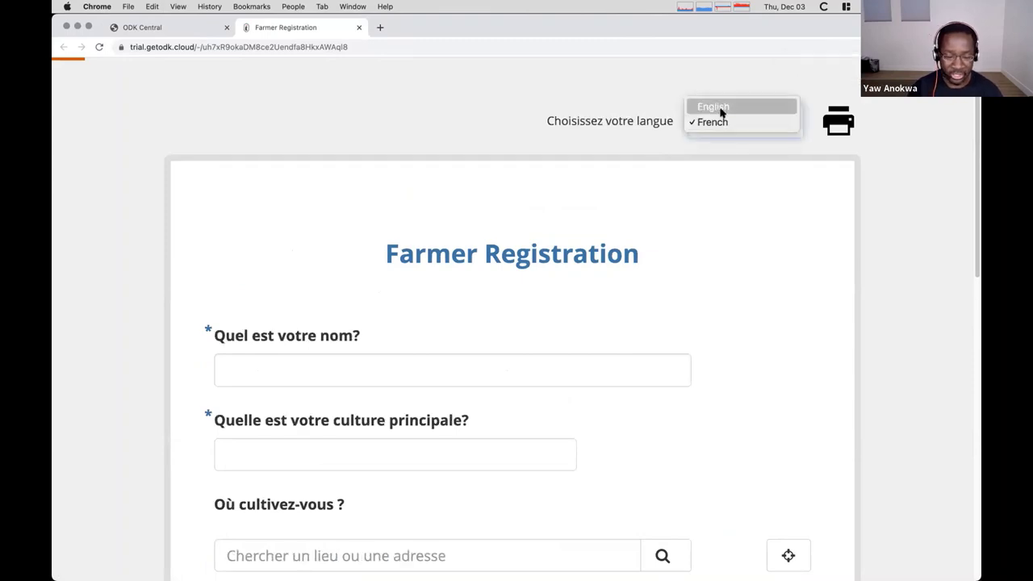
pyautogui.click(722, 113)
# - Fill in the farmer's name and Cassava as primary crop, view the farm location map, and close the form without submitting
pyautogui.click(489, 356)
pyautogui.scroll(-1, 489, 358)
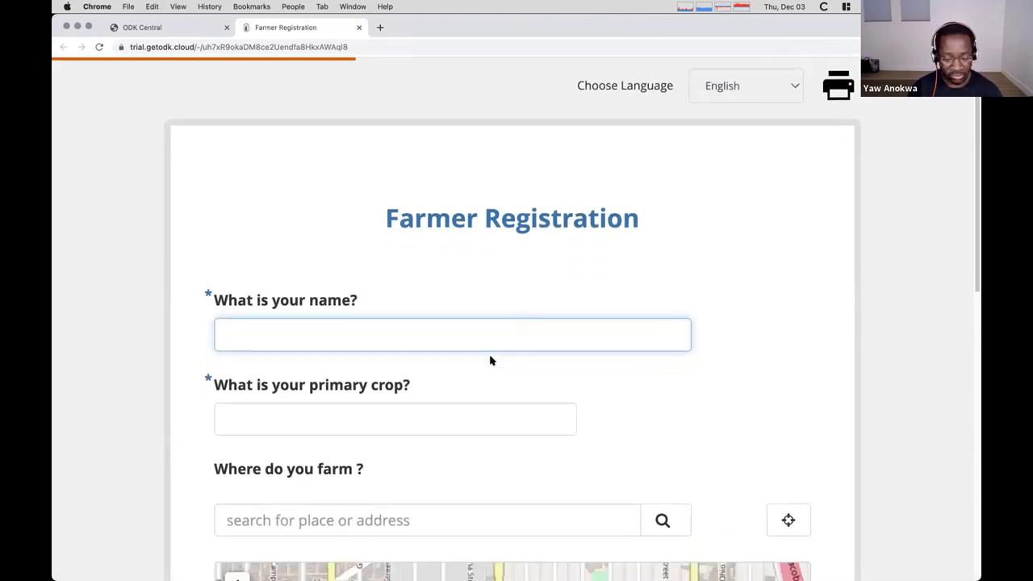
pyautogui.write('Yaw')
pyautogui.press('Tab')
pyautogui.write('An')
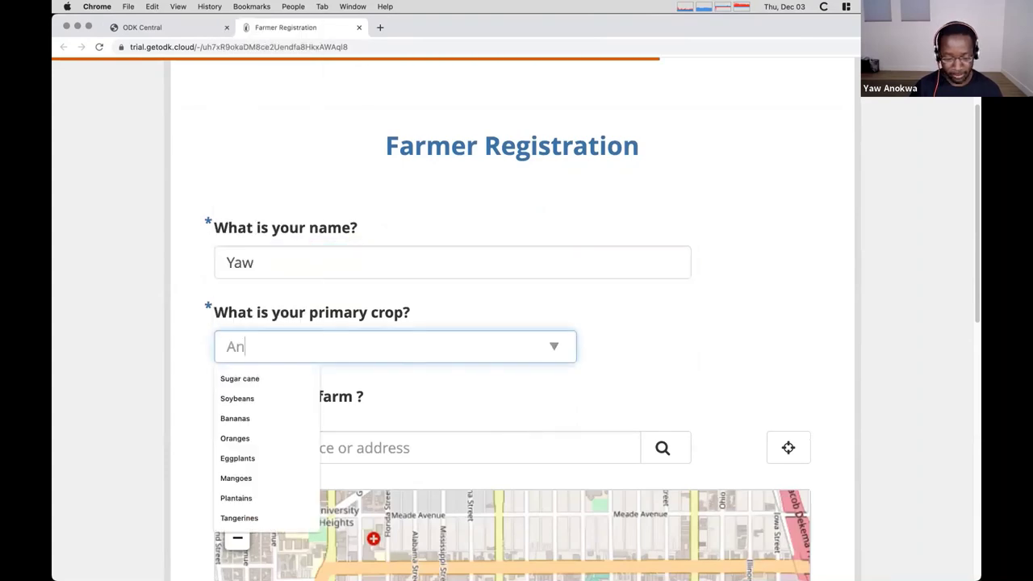
pyautogui.press('BackSpace')
pyautogui.click(279, 110)
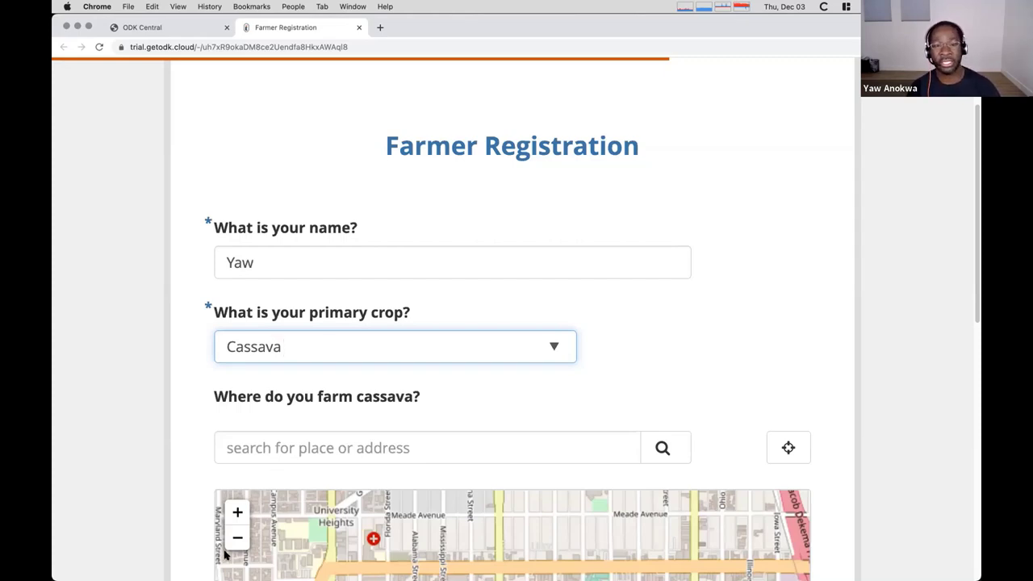
pyautogui.click(282, 242)
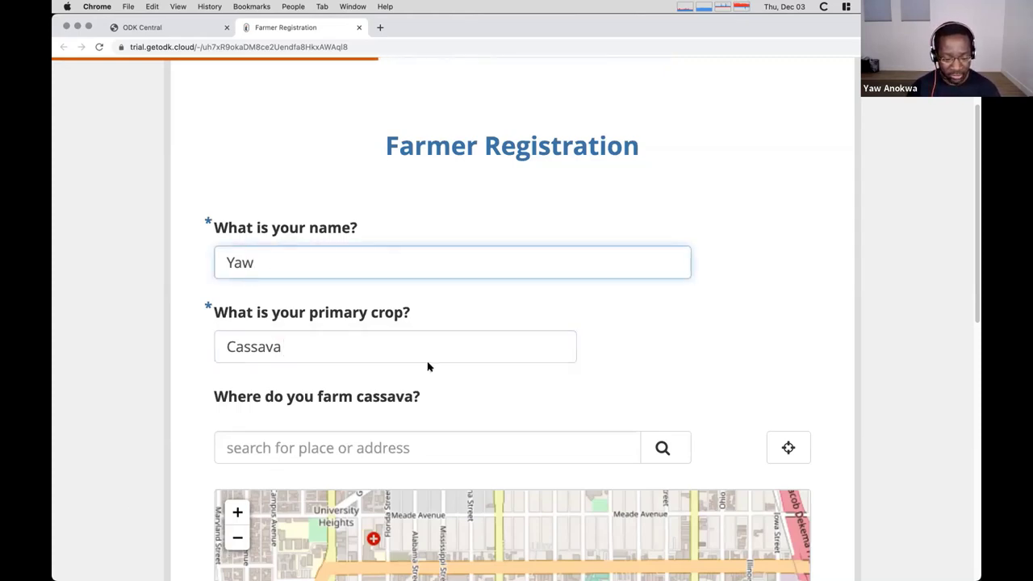
pyautogui.scroll(-3, 527, 452)
pyautogui.scroll(5, 532, 385)
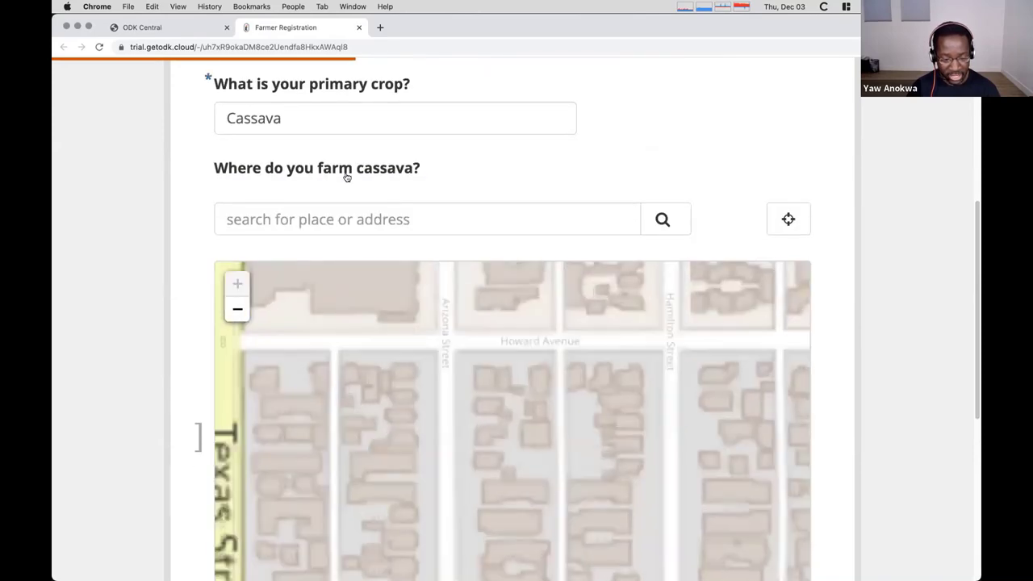
pyautogui.press('super+w')
# - Review the Farmer Registration submissions table and view the OData connection details for Excel/Power BI
pyautogui.scroll(-1, 468, 394)
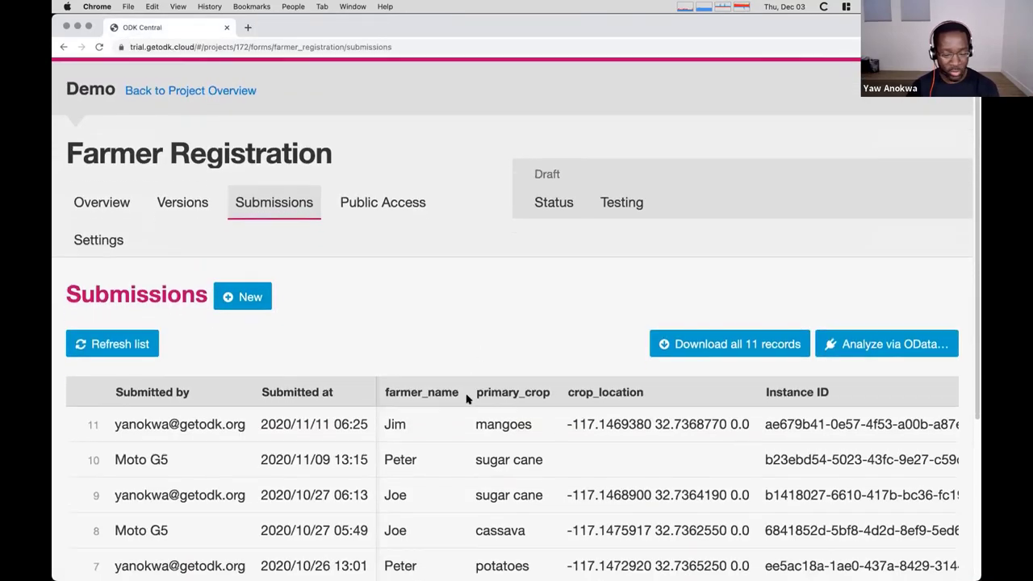
pyautogui.scroll(-5, 466, 399)
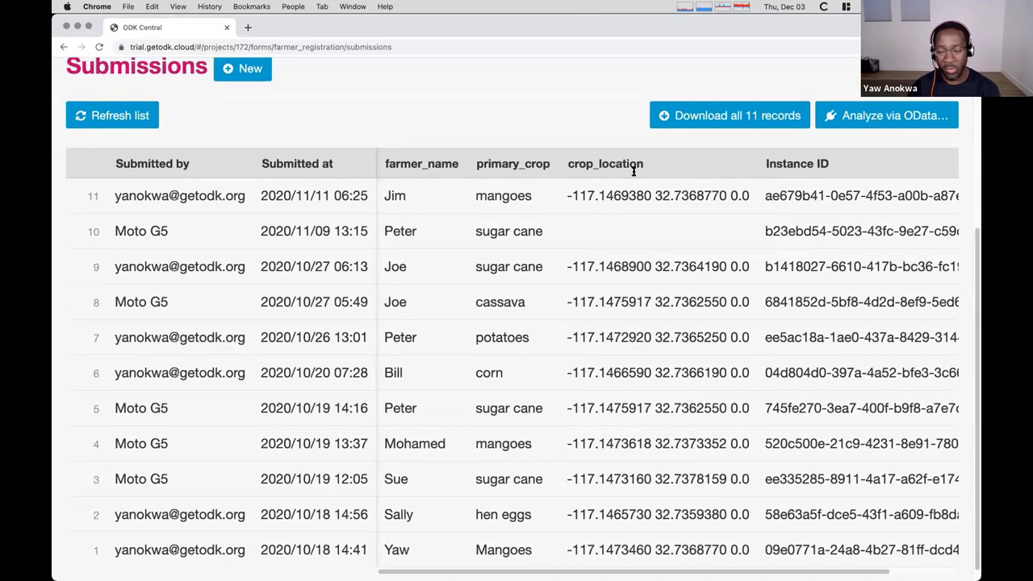
pyautogui.click(881, 119)
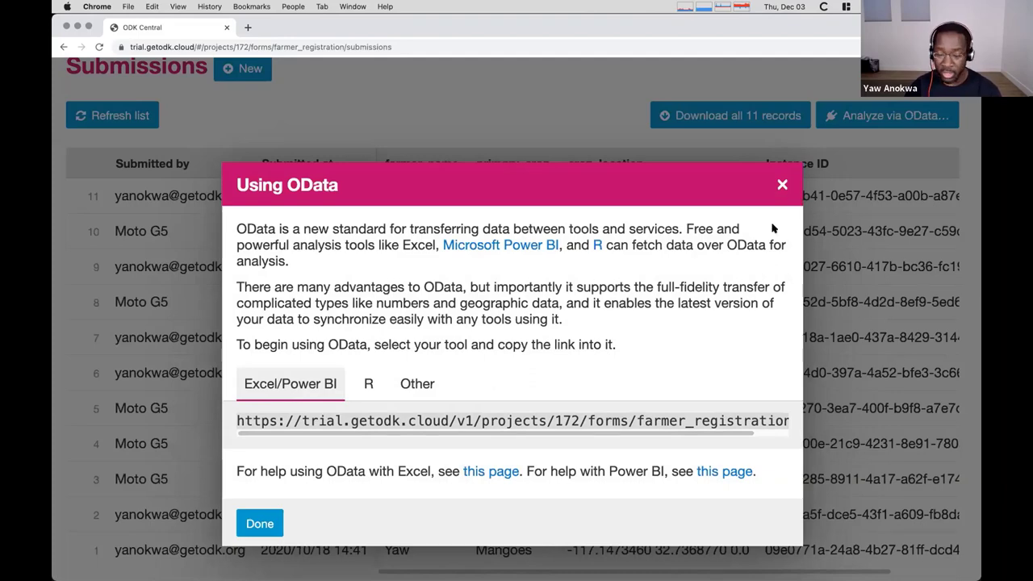
pyautogui.click(782, 184)
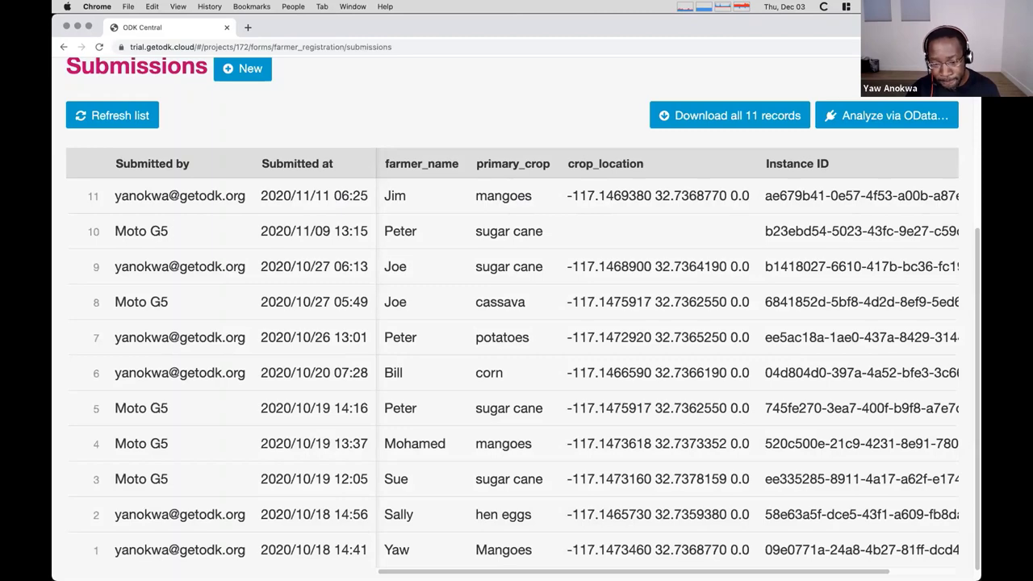
# - Switch to the Farmer Registration Dashboard in Power BI, view its primary crop pie chart and crop location map, and minimize it
pyautogui.press('super+Tab')
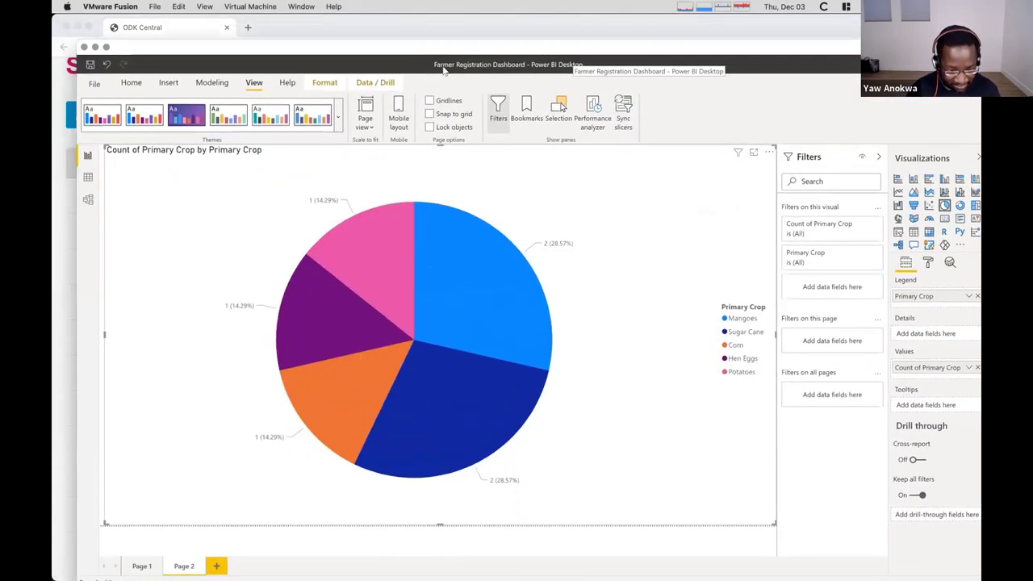
pyautogui.doubleClick(443, 70)
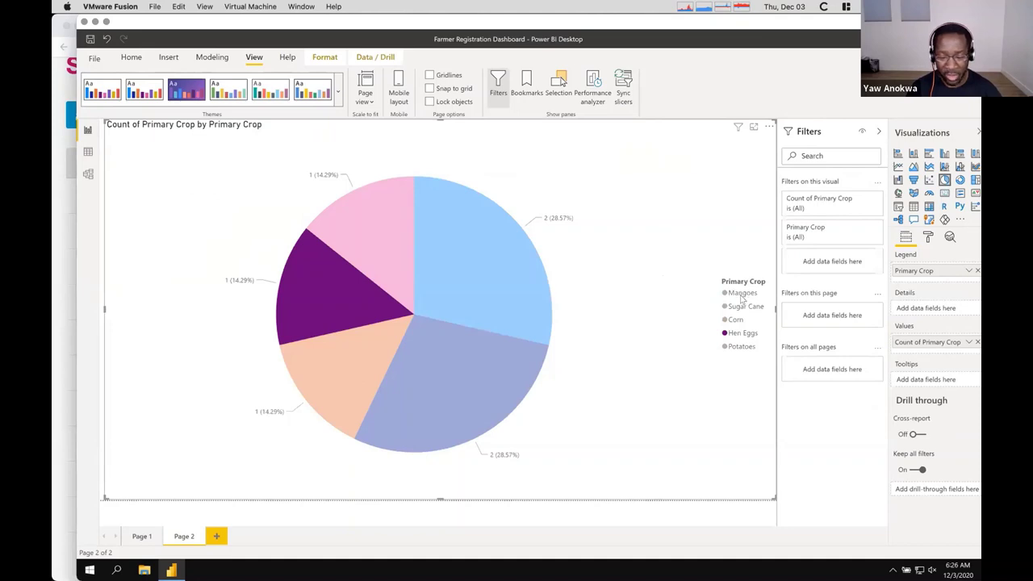
pyautogui.click(688, 285)
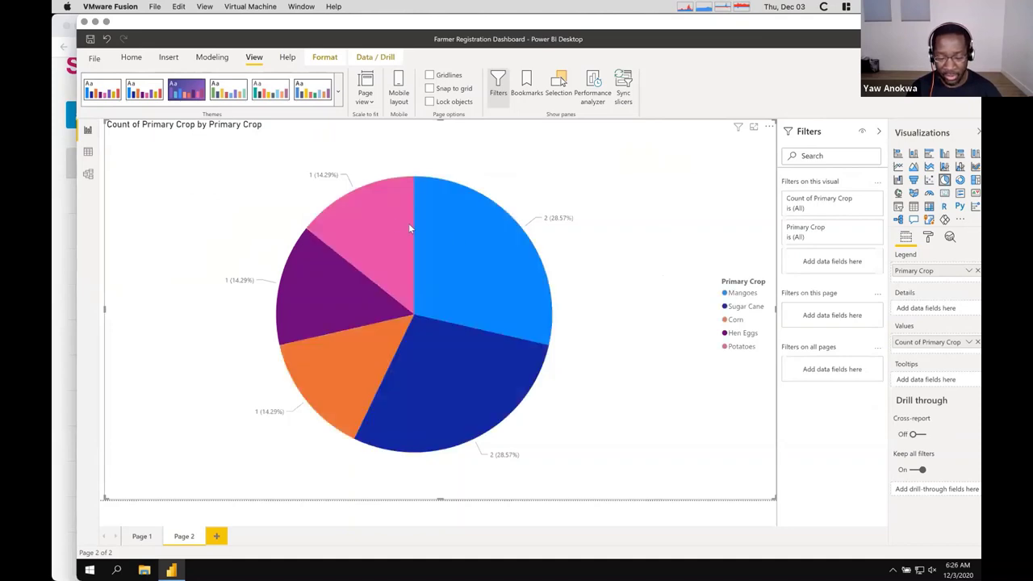
pyautogui.click(140, 537)
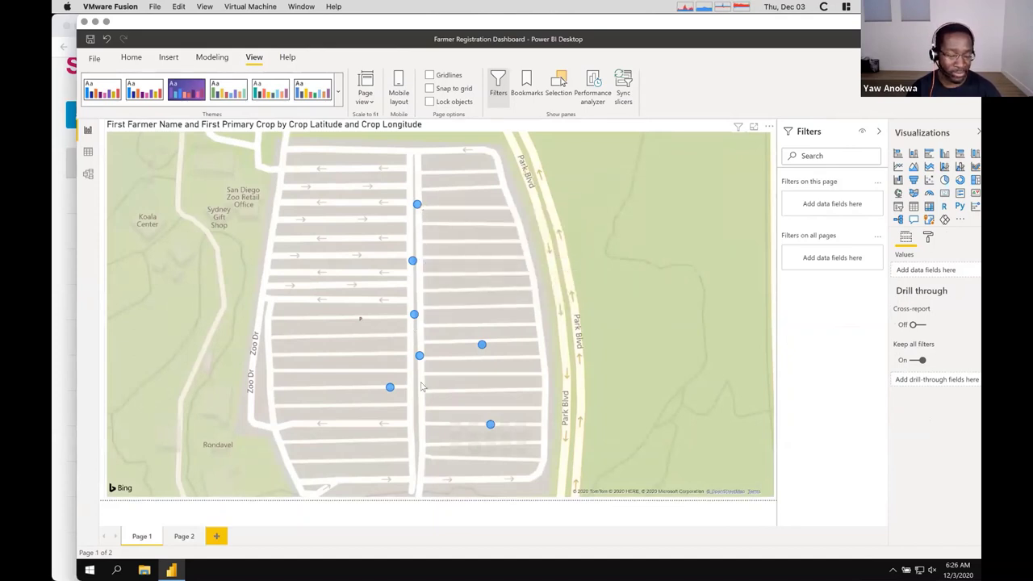
pyautogui.click(95, 22)
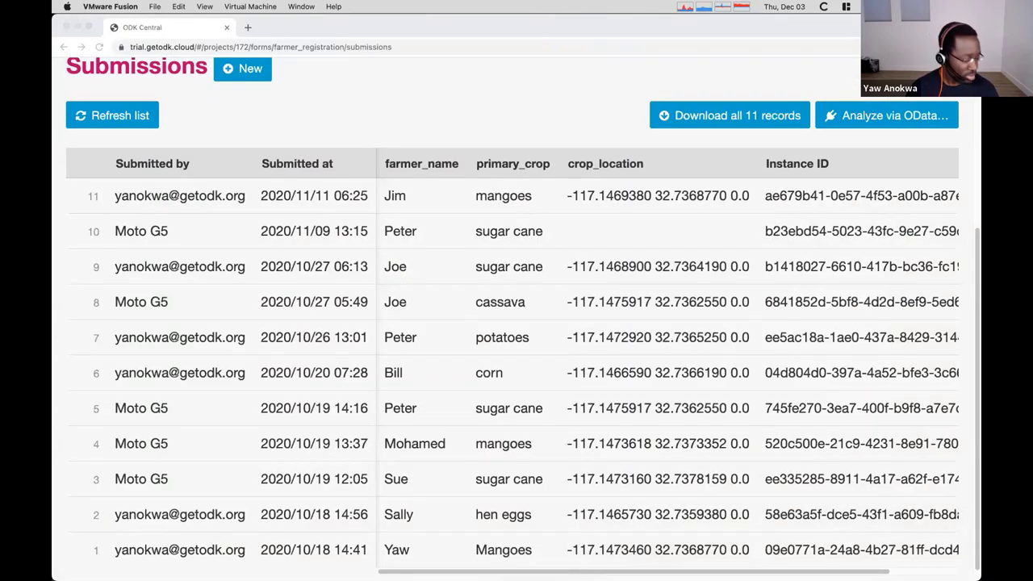